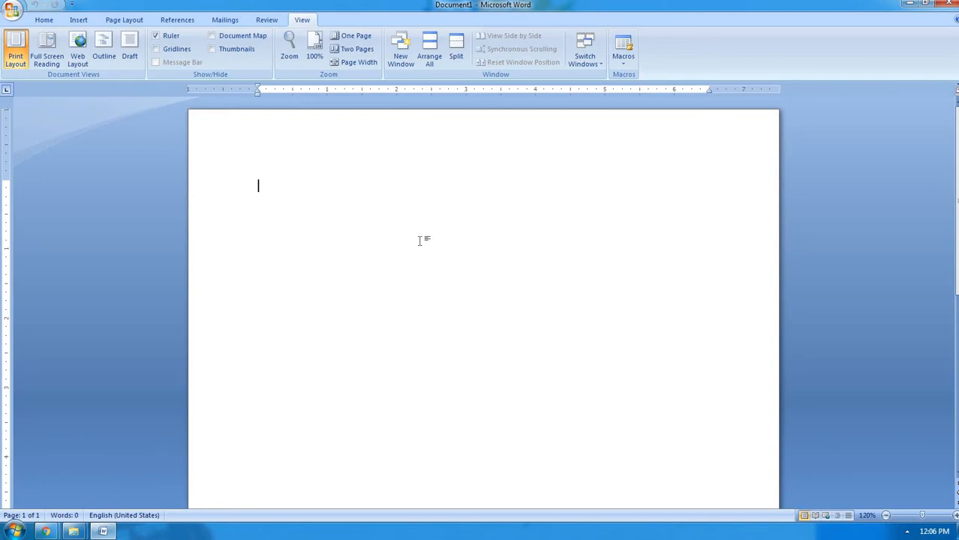
Enter "Hello world!" in the blank document and enlarge the text to 48 pt.
{"action": "type", "text": "hello world!"}
{"action": "key", "text": "ctrl+a"}
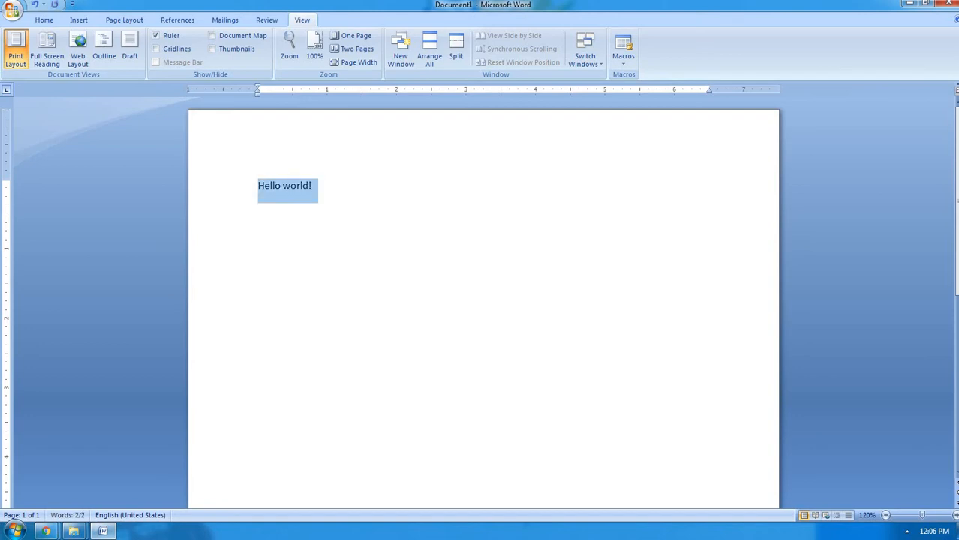
{"action": "key", "text": "ctrl+shift+period"}
{"action": "key", "text": "ctrl+shift+period"}
{"action": "key", "text": "ctrl+shift+period"}
{"action": "key", "text": "ctrl+shift+period"}
{"action": "key", "text": "ctrl+shift+period"}
{"action": "key", "text": "ctrl+shift+period"}
{"action": "key", "text": "ctrl+shift+period"}
{"action": "key", "text": "ctrl+shift+period"}
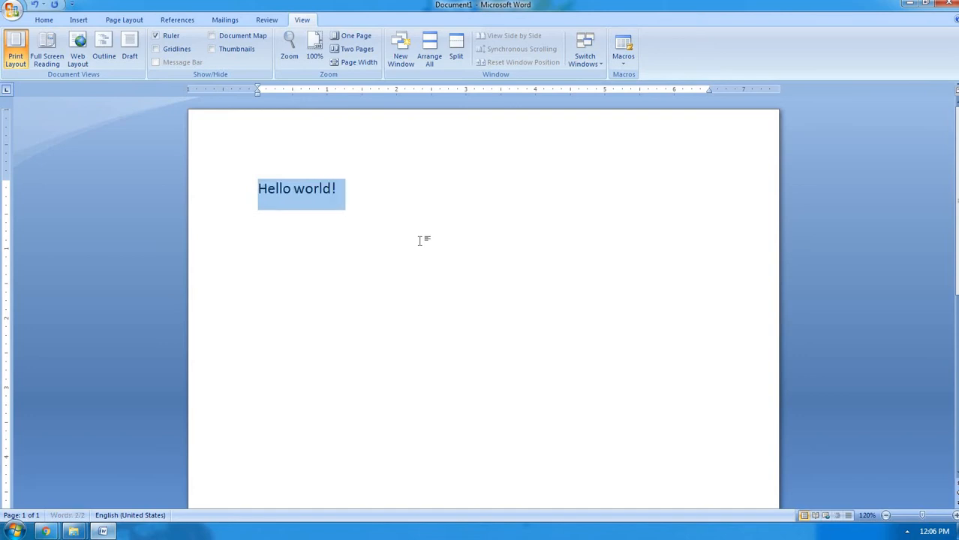
{"action": "key", "text": "ctrl+shift+period"}
{"action": "key", "text": "ctrl+shift+period"}
{"action": "key", "text": "ctrl+shift+period"}
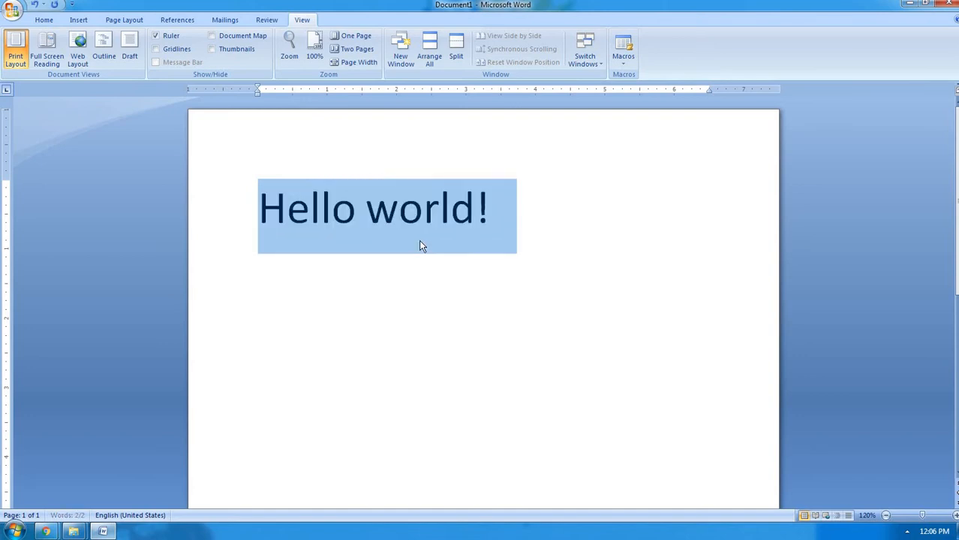
{"action": "left_click", "coordinate": [605, 228]}
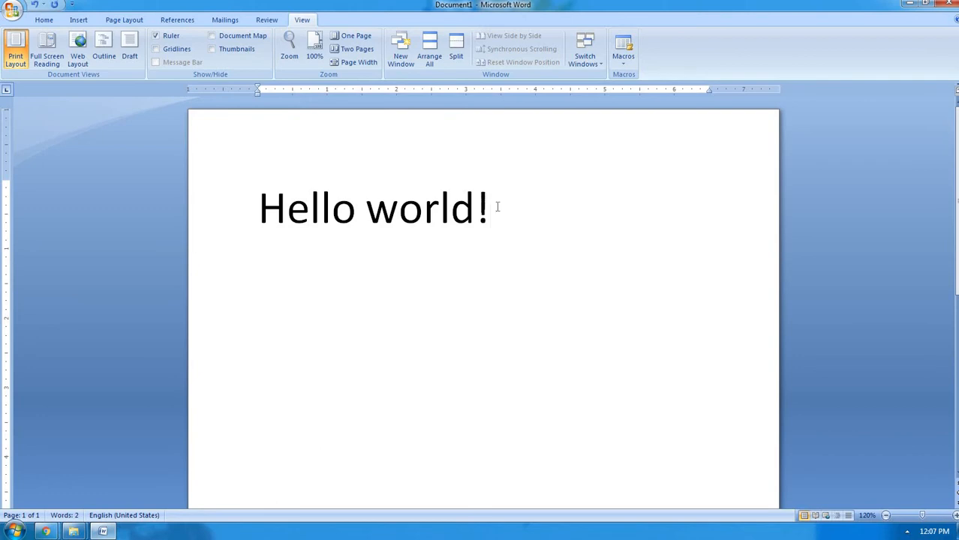
Open a duplicate window of the current document, shift it aside and minimize it.
{"action": "left_click", "coordinate": [406, 57]}
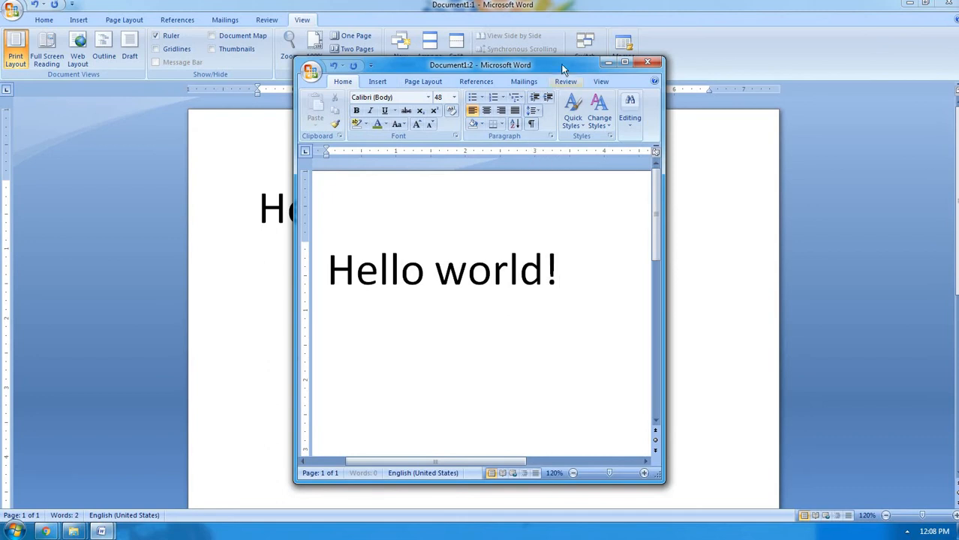
{"action": "left_click_drag", "start_coordinate": [561, 66], "coordinate": [713, 73]}
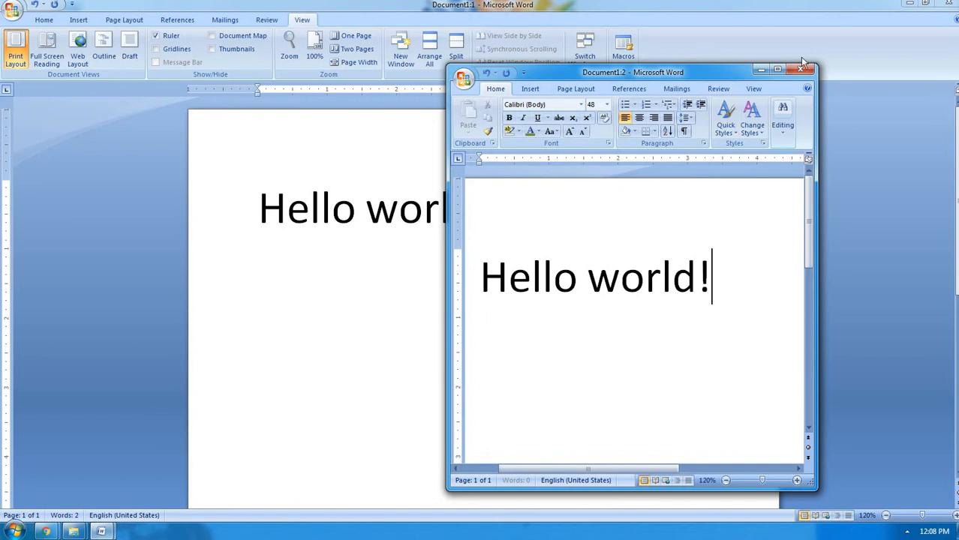
{"action": "left_click", "coordinate": [762, 71]}
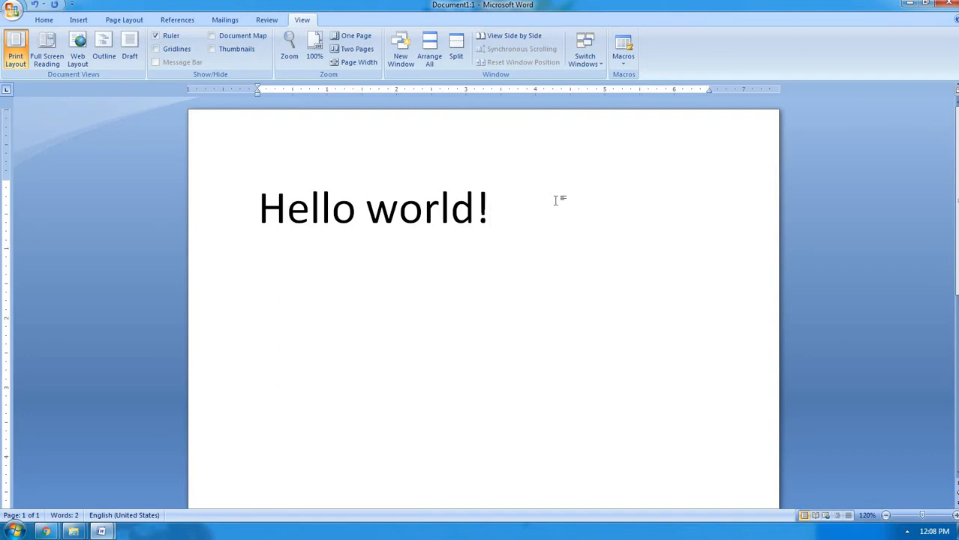
Create a new blank document, look over its empty page and minimize its window.
{"action": "key", "text": "ctrl+n"}
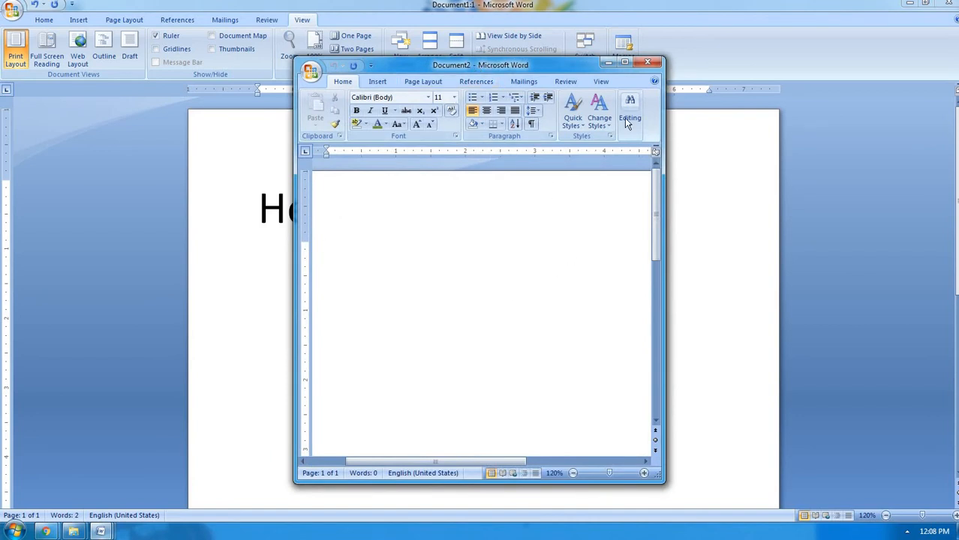
{"action": "scroll", "coordinate": [647, 338], "scroll_direction": "down", "scroll_amount": 5}
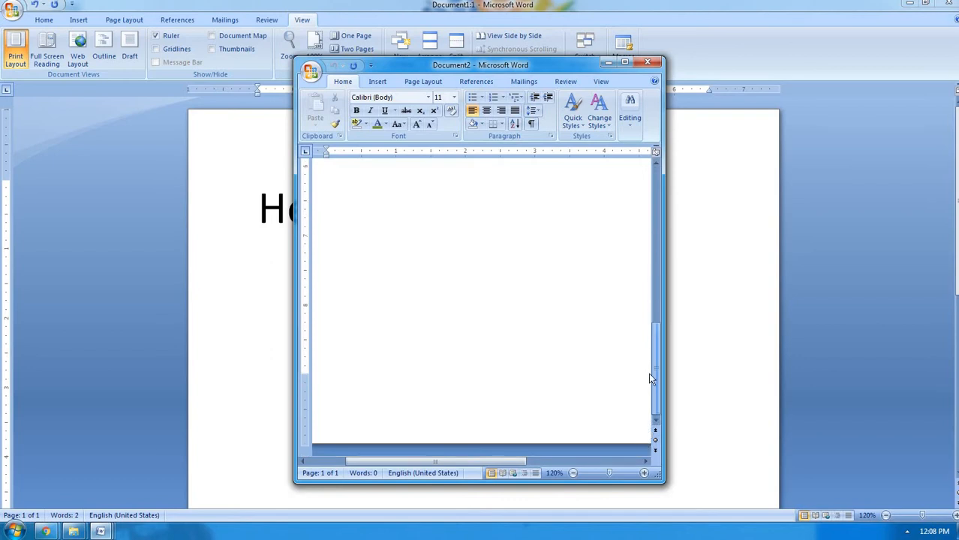
{"action": "scroll", "coordinate": [632, 206], "scroll_direction": "up", "scroll_amount": 6}
{"action": "left_click_drag", "start_coordinate": [507, 460], "coordinate": [574, 459]}
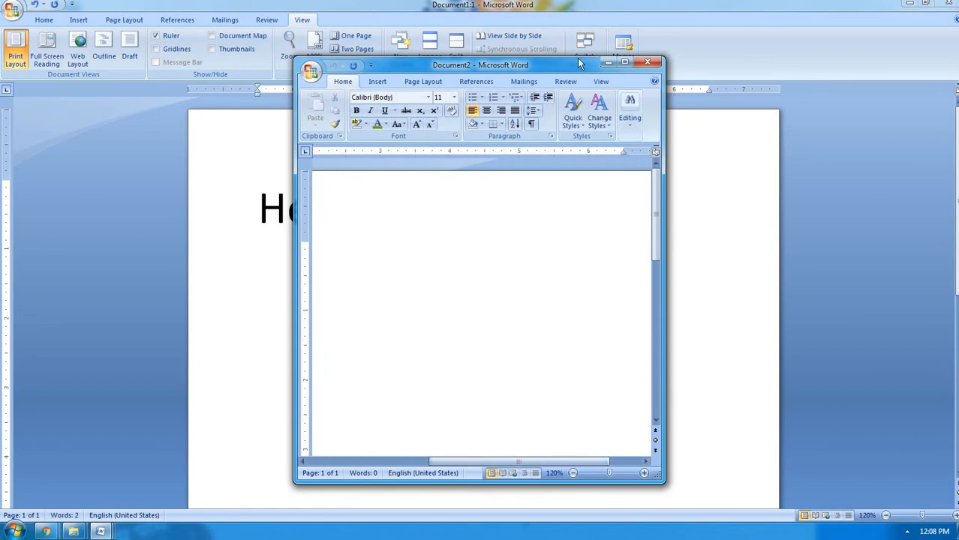
{"action": "left_click", "coordinate": [609, 62]}
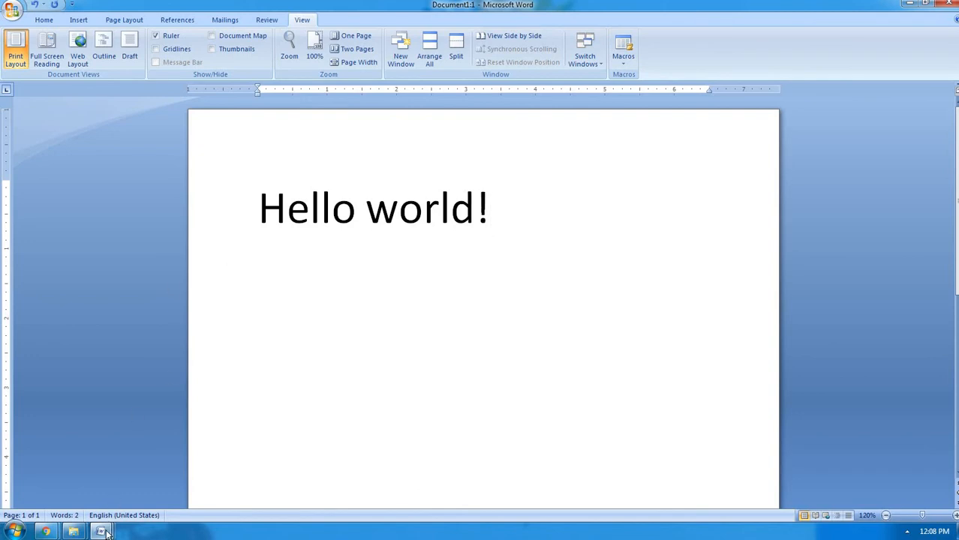
Close the duplicate Document1:2 window and the blank Document2, keeping only the original document open.
{"action": "mouse_move", "coordinate": [100, 532]}
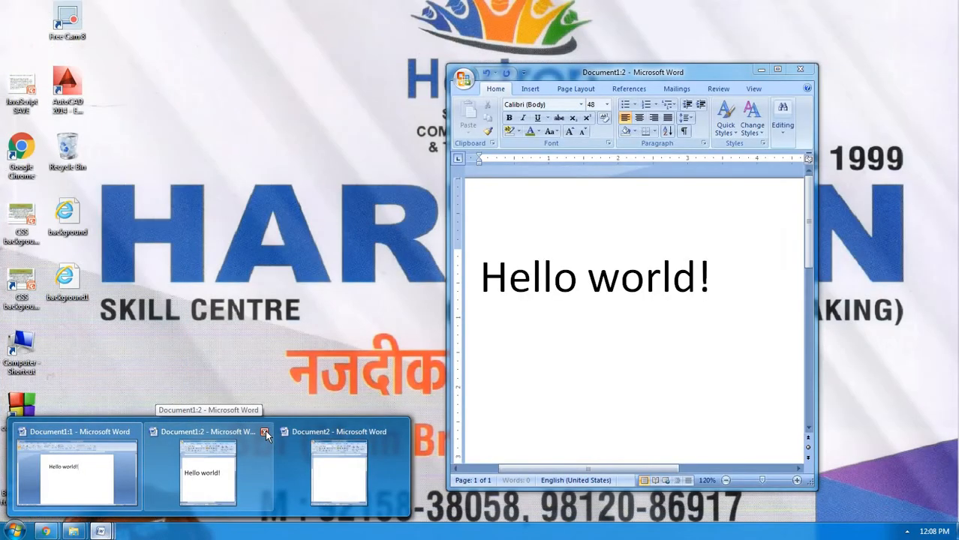
{"action": "left_click", "coordinate": [265, 434]}
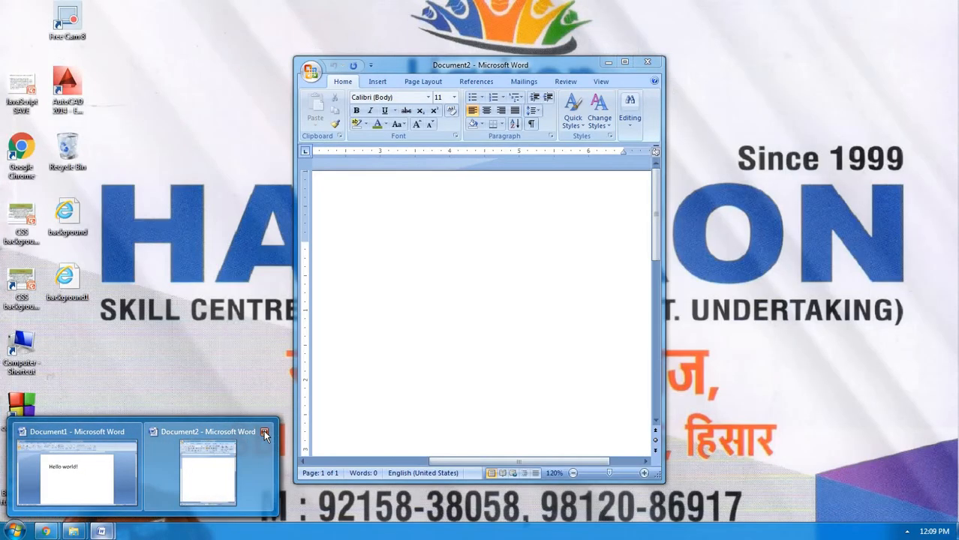
{"action": "left_click", "coordinate": [263, 433]}
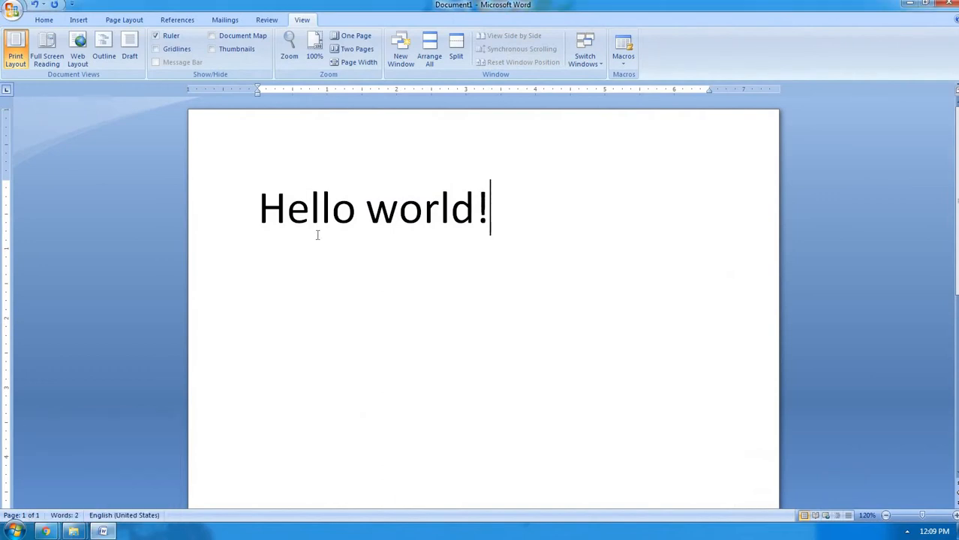
Delete the whole "Hello world!" line from the document.
{"action": "key", "text": "Home"}
{"action": "key", "text": "shift+End"}
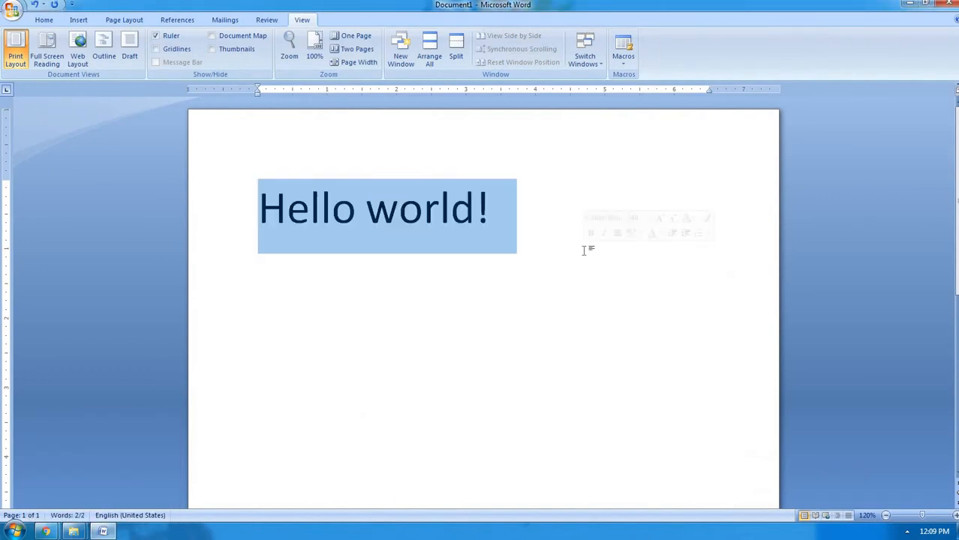
{"action": "key", "text": "Delete"}
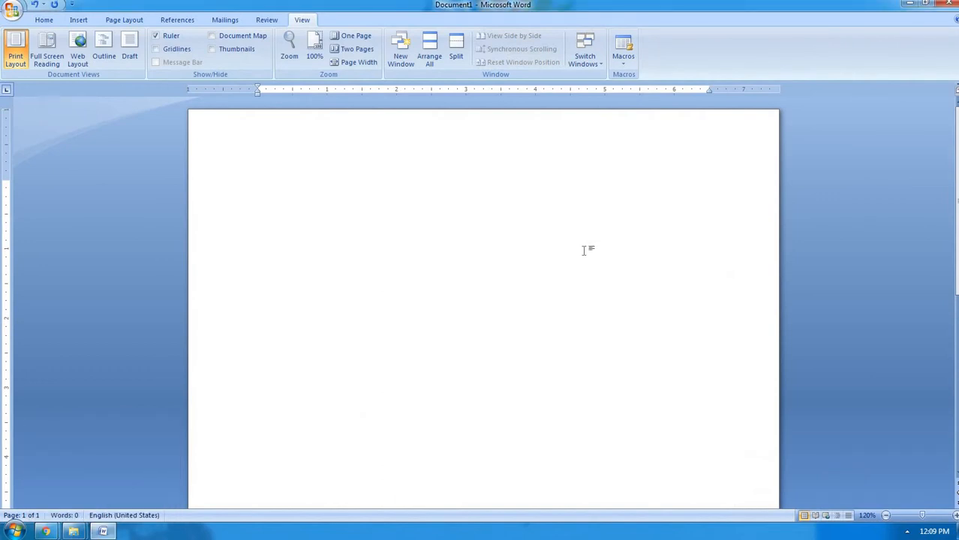
Write "New Window" on the empty page and enlarge the text by seven font-size increments.
{"action": "type", "text": "New W"}
{"action": "key", "text": "BackSpace"}
{"action": "key", "text": "BackSpace"}
{"action": "type", "text": "indow"}
{"action": "key", "text": "ctrl+a"}
{"action": "key", "text": "ctrl+shift+period"}
{"action": "key", "text": "ctrl+shift+period"}
{"action": "key", "text": "ctrl+shift+period"}
{"action": "key", "text": "ctrl+shift+period"}
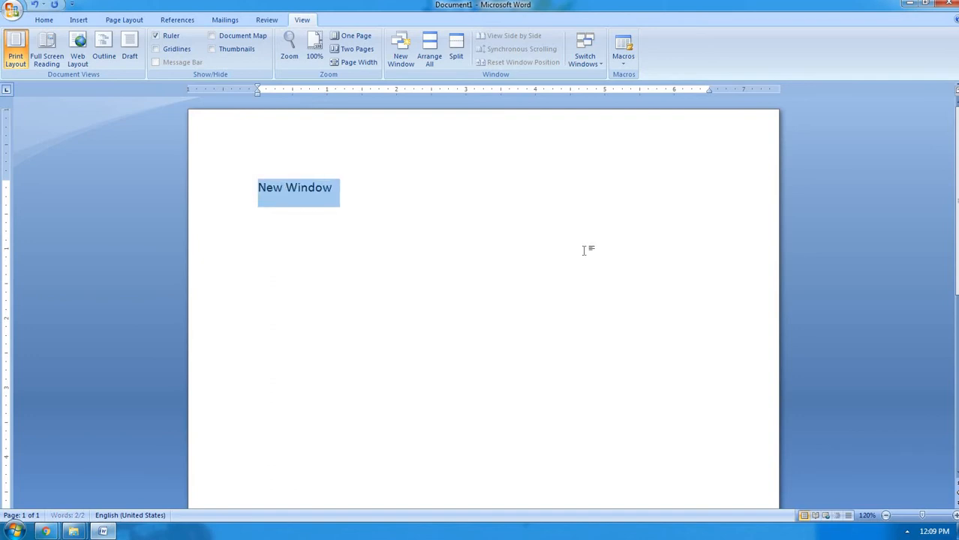
{"action": "key", "text": "ctrl+shift+period"}
{"action": "key", "text": "ctrl+shift+period"}
{"action": "key", "text": "ctrl+shift+period"}
{"action": "key", "text": "Right"}
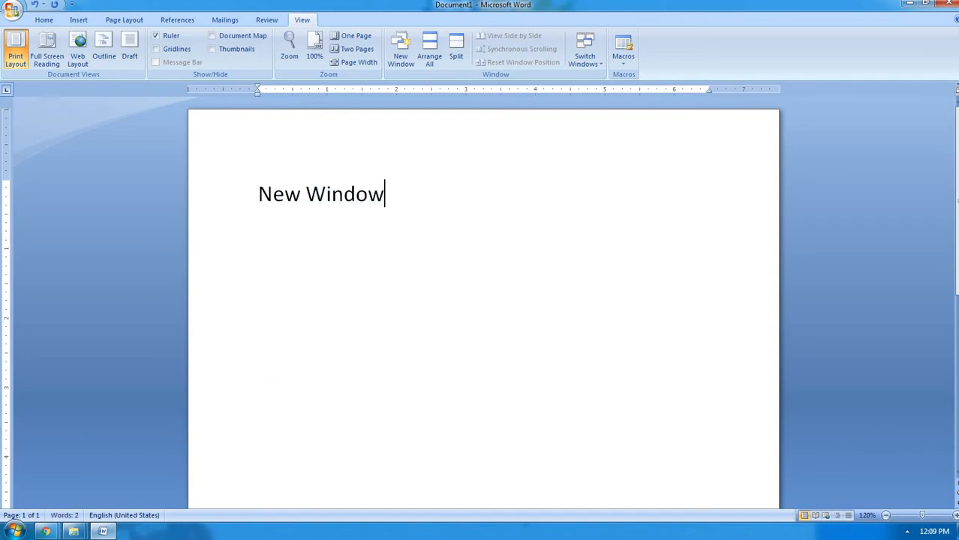
Continue the line after "New Window" with "options is to be used".
{"action": "type", "text": "optio"}
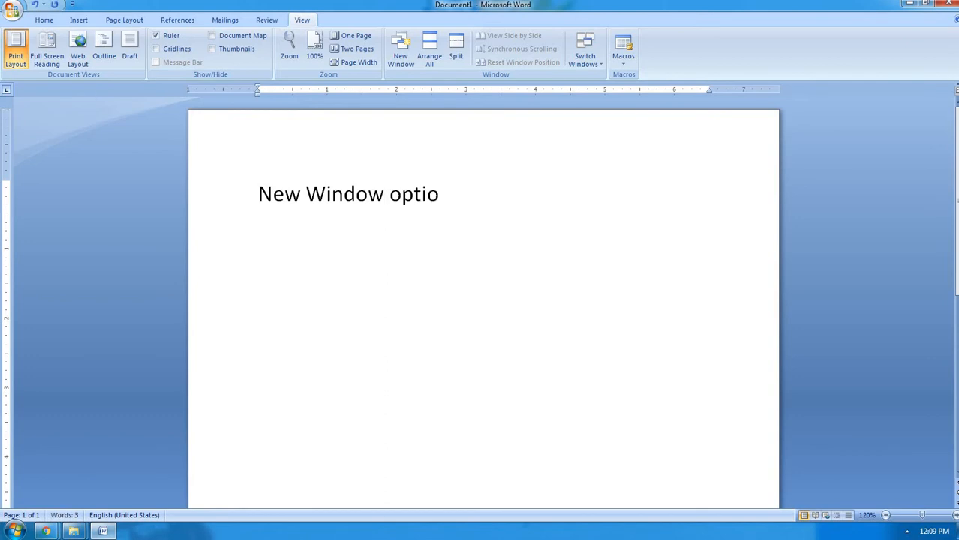
{"action": "type", "text": "ns id"}
{"action": "key", "text": "BackSpace"}
{"action": "type", "text": "s to be "}
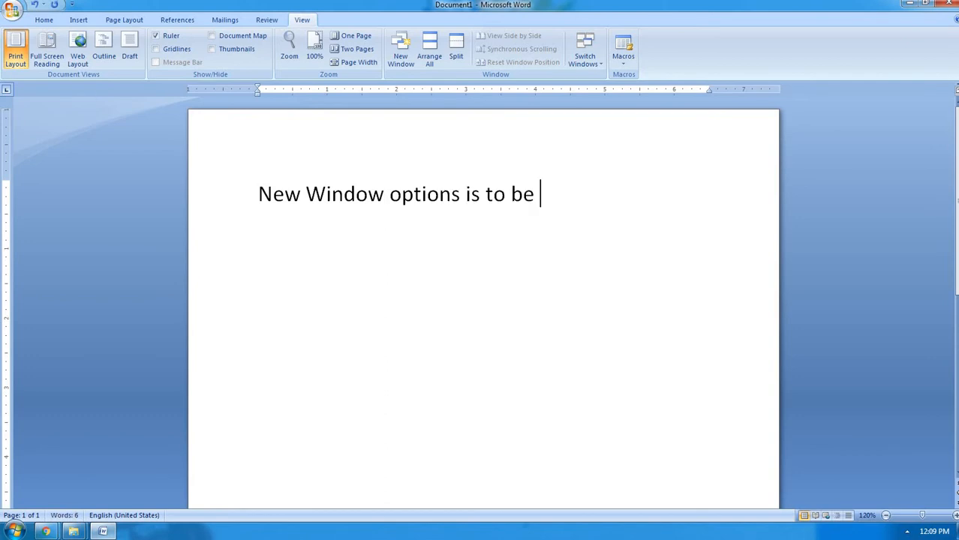
{"action": "type", "text": "used"}
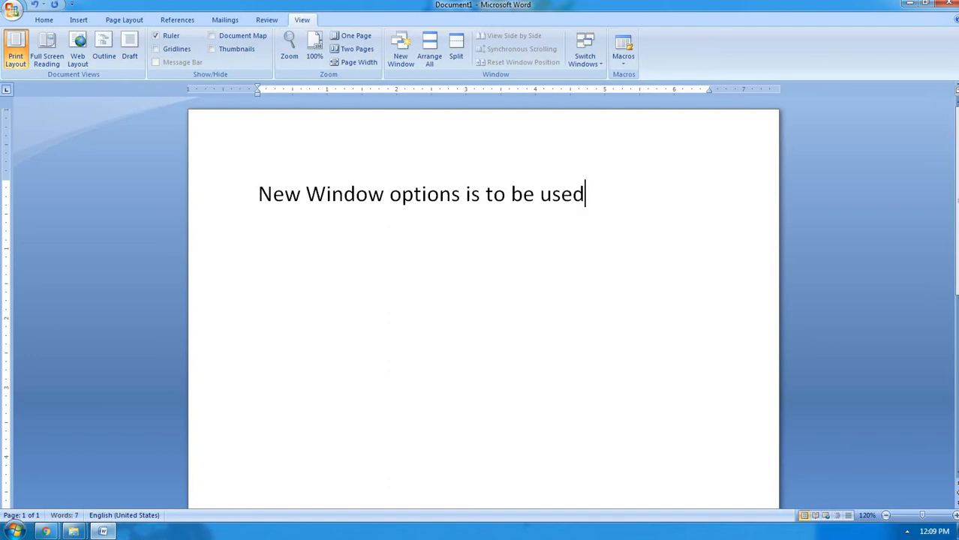
Correct "options" to "option" in the sentence.
{"action": "key", "text": "Left"}
{"action": "key", "text": "Left"}
{"action": "key", "text": "Left"}
{"action": "key", "text": "Left"}
{"action": "key", "text": "Left"}
{"action": "key", "text": "Left"}
{"action": "key", "text": "Left"}
{"action": "key", "text": "Left"}
{"action": "key", "text": "Left"}
{"action": "key", "text": "Left"}
{"action": "key", "text": "Left"}
{"action": "key", "text": "Left"}
{"action": "key", "text": "Left"}
{"action": "key", "text": "Left"}
{"action": "key", "text": "Left"}
{"action": "key", "text": "Delete"}
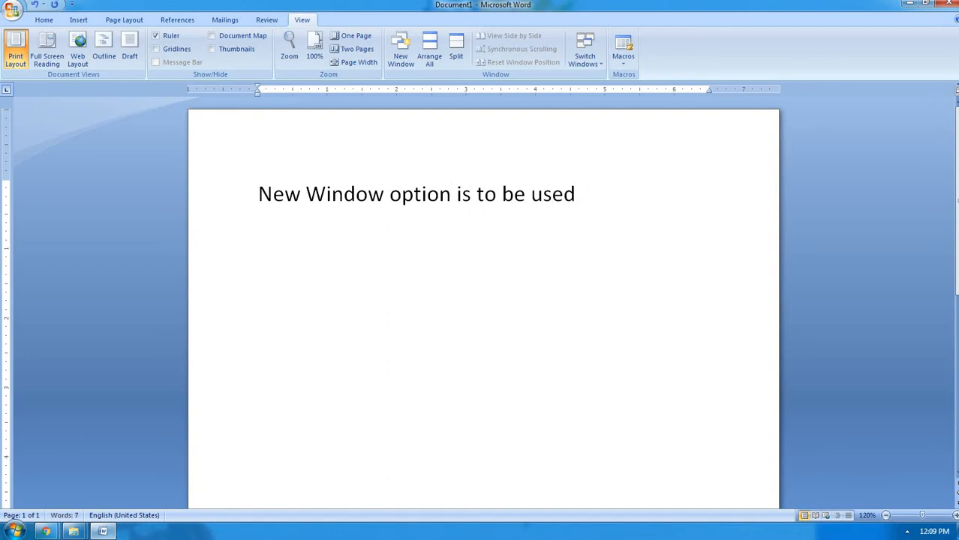
Extend the sentence with "when you want to create the duplicate window of the exact".
{"action": "key", "text": "End"}
{"action": "type", "text": "when"}
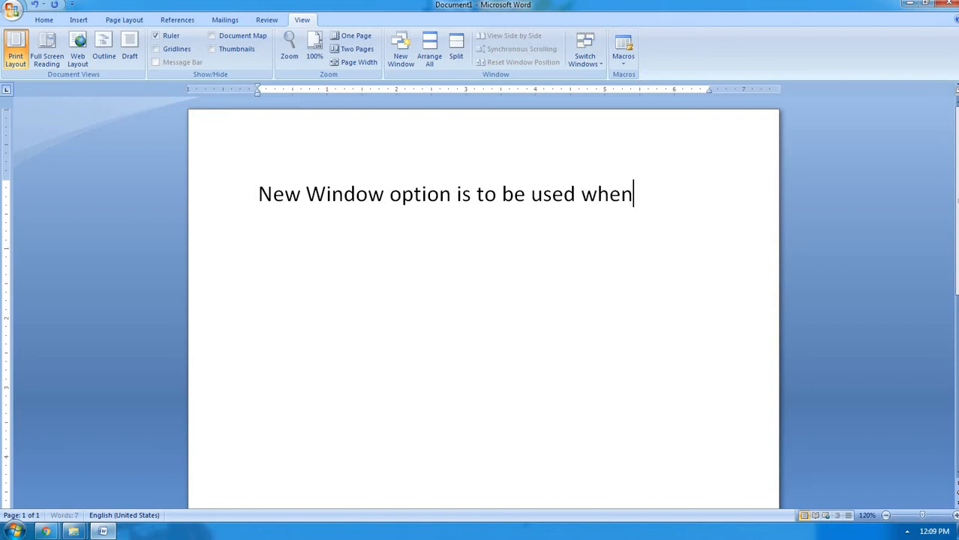
{"action": "type", "text": " you want"}
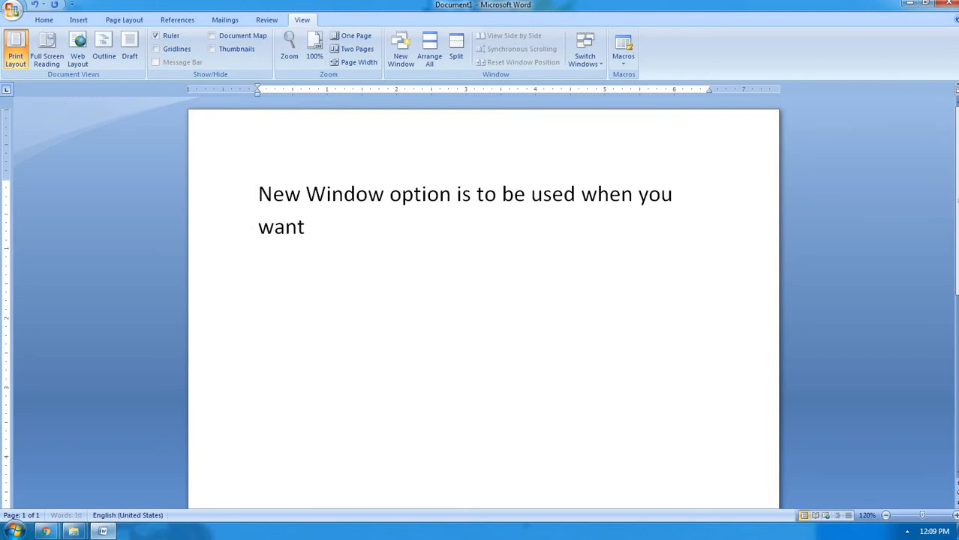
{"action": "type", "text": " to cre"}
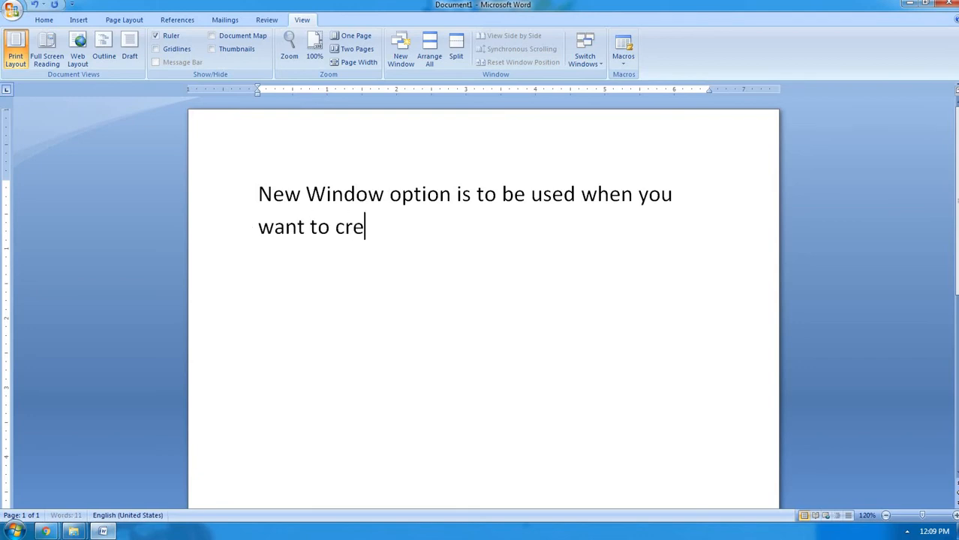
{"action": "type", "text": "ate the"}
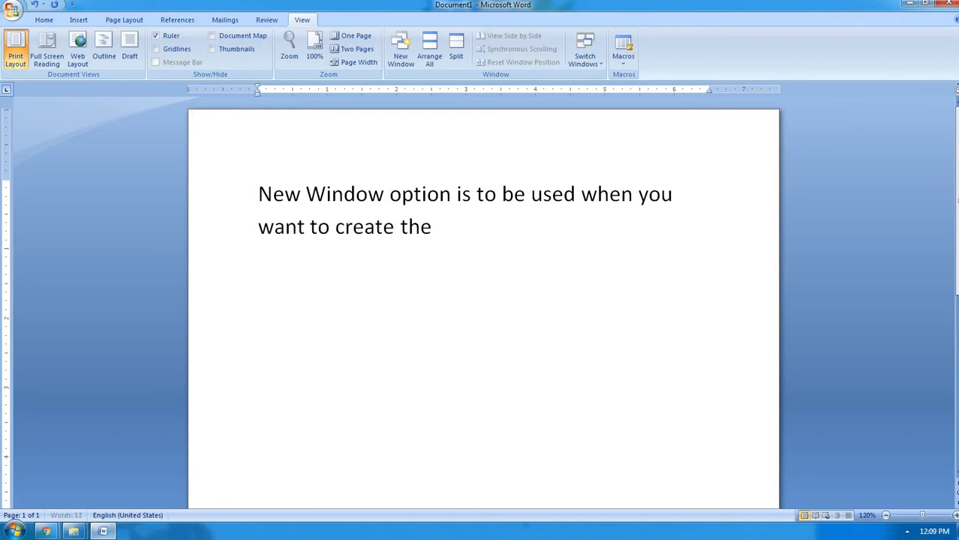
{"action": "type", "text": " duplicate w"}
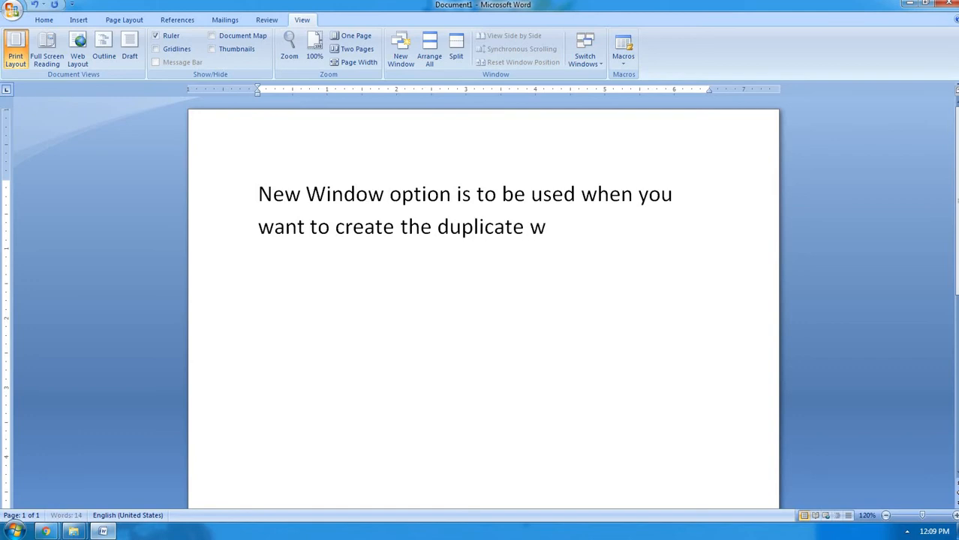
{"action": "type", "text": "indow "}
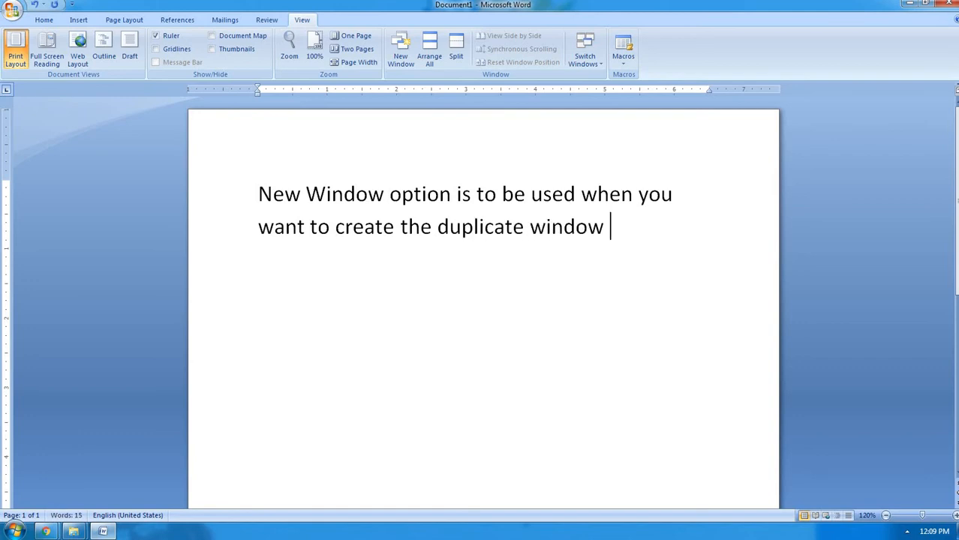
{"action": "type", "text": "of the"}
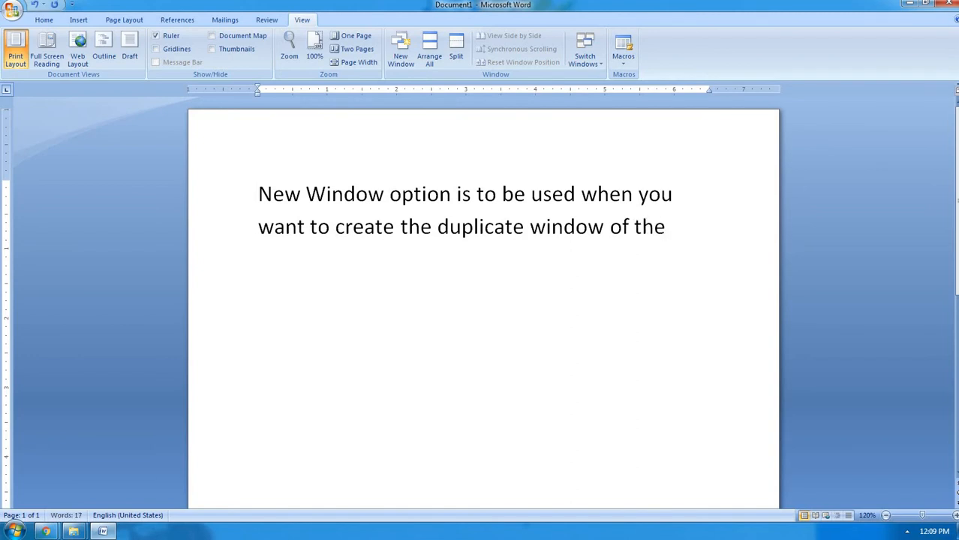
{"action": "type", "text": " exact"}
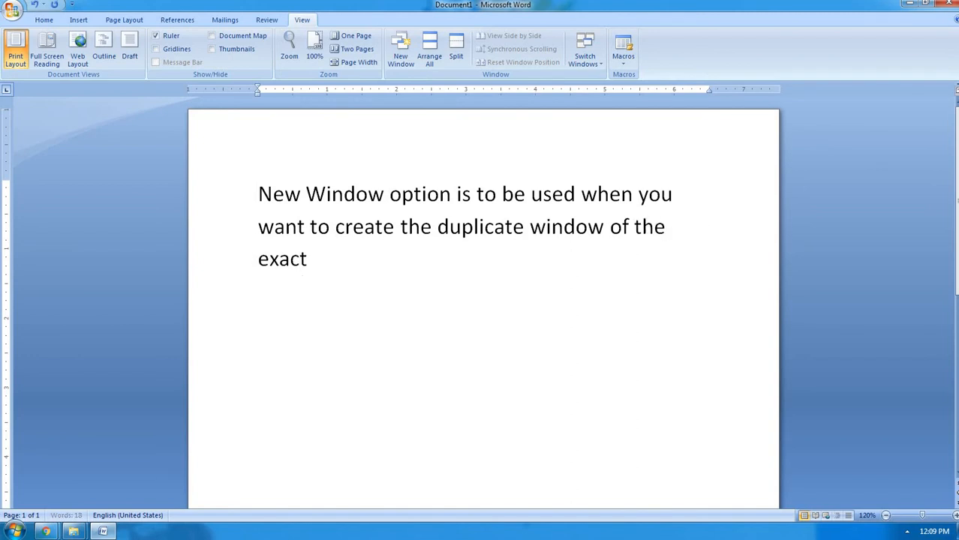
Replace the word "exact" at the end of the sentence with "activated window".
{"action": "key", "text": "BackSpace"}
{"action": "key", "text": "BackSpace"}
{"action": "key", "text": "BackSpace"}
{"action": "key", "text": "BackSpace"}
{"action": "key", "text": "BackSpace"}
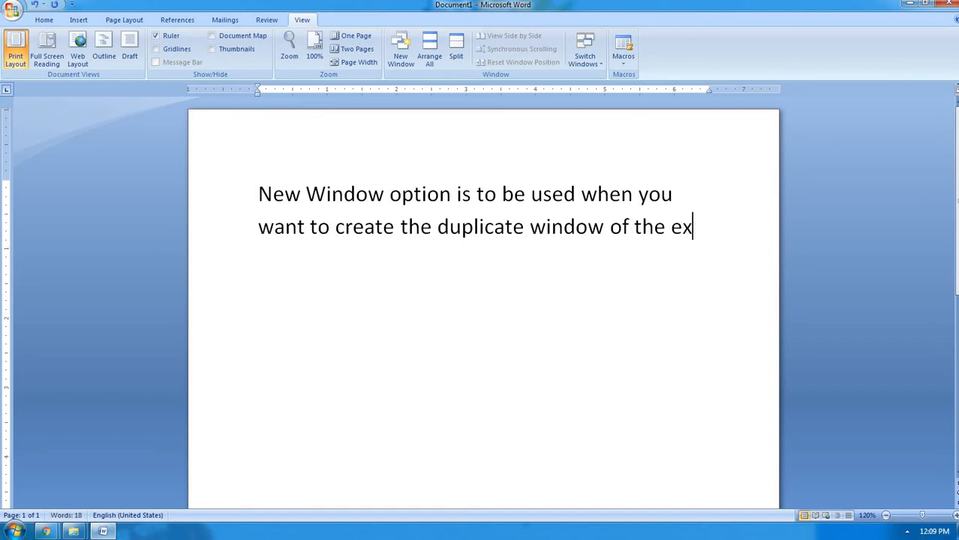
{"action": "type", "text": "acti"}
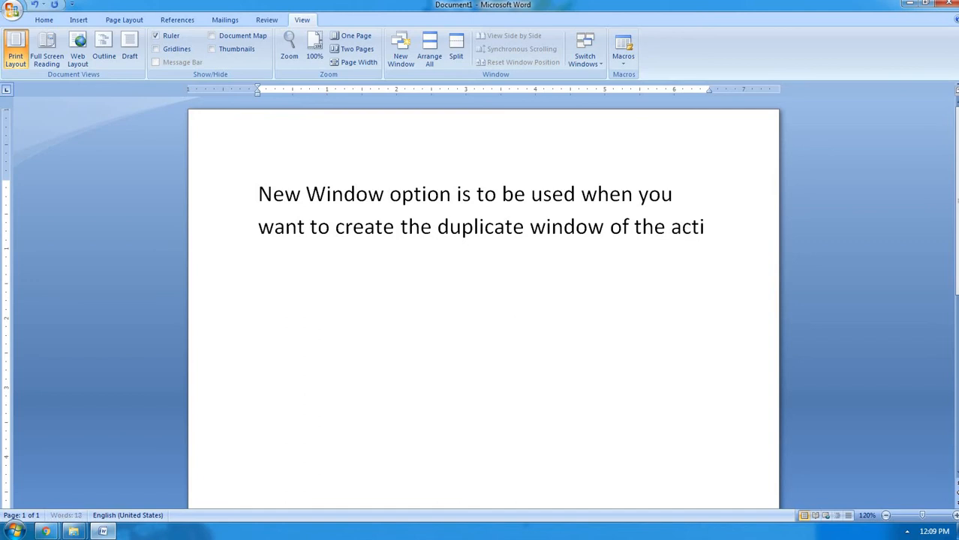
{"action": "type", "text": "vated w"}
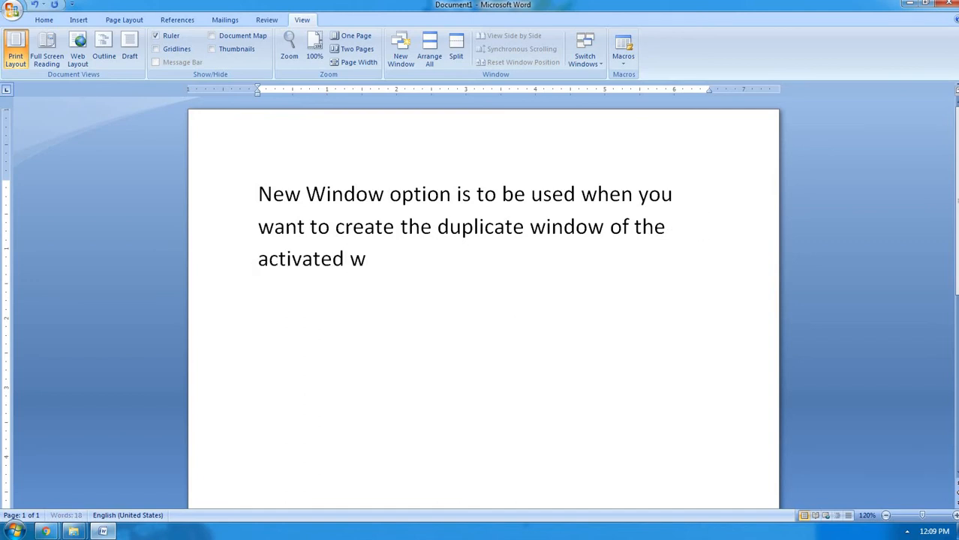
{"action": "type", "text": "indow"}
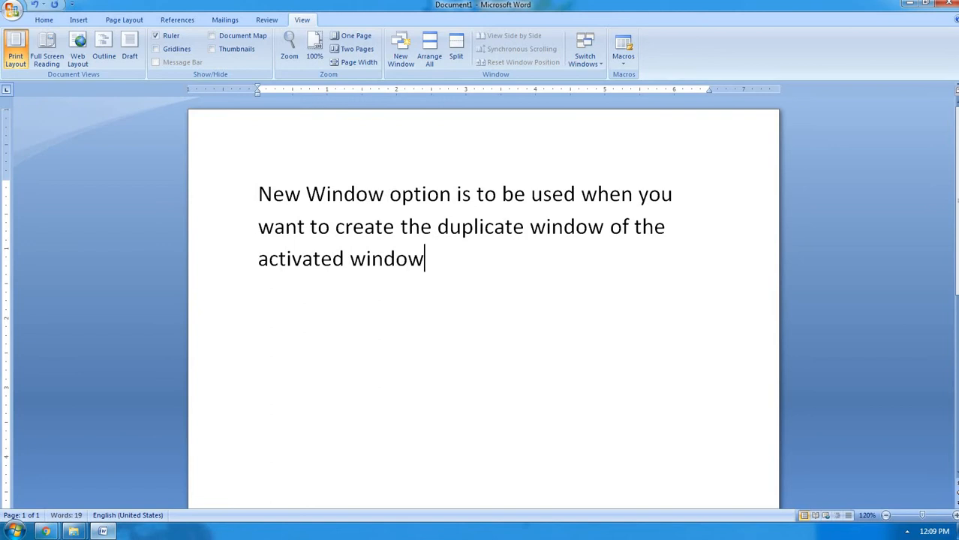
Finish the sentence with "then, we use this option.".
{"action": "type", "text": " then, we u"}
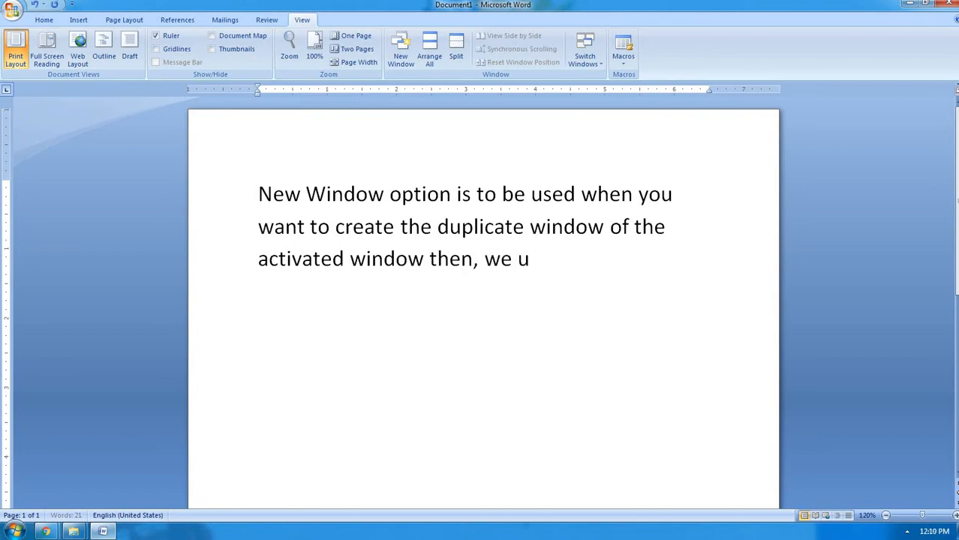
{"action": "type", "text": "se th"}
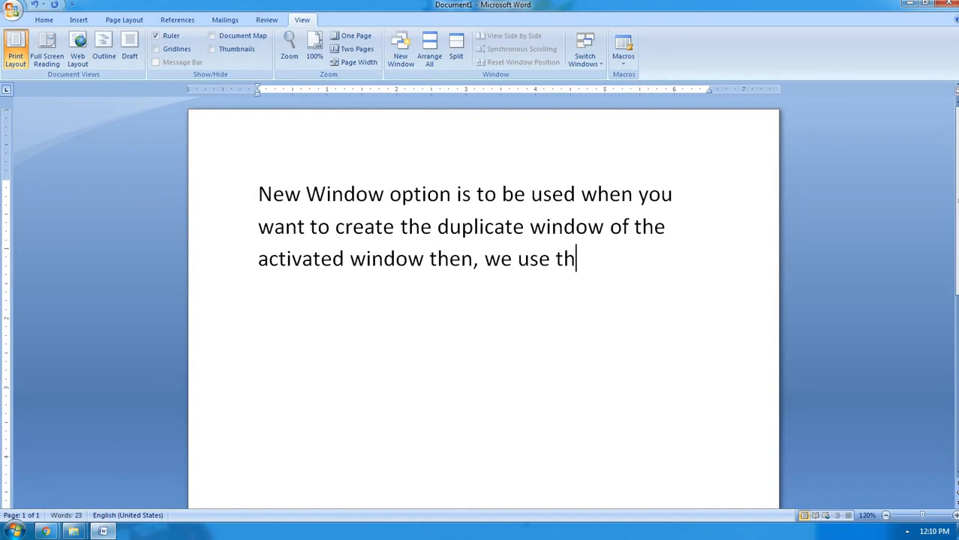
{"action": "type", "text": "is option."}
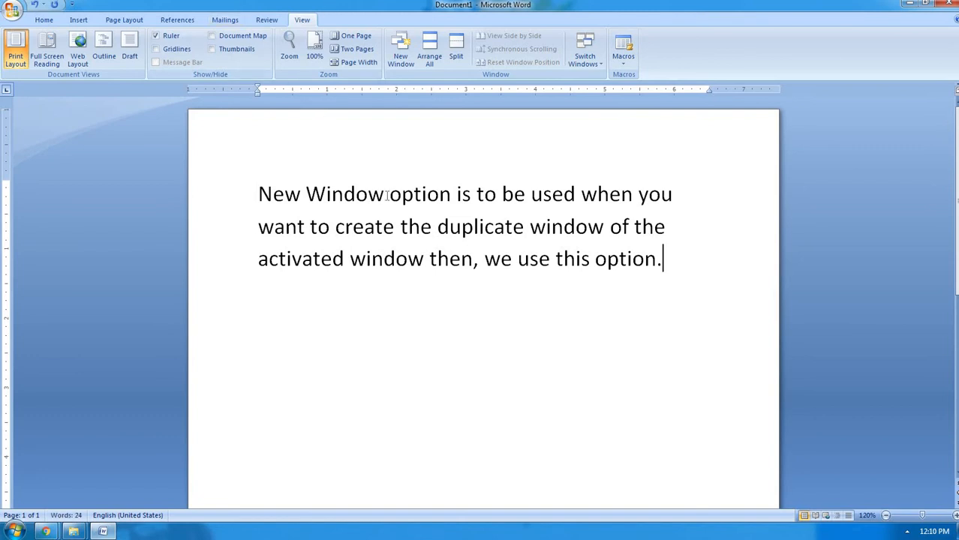
Make the words "New Window" at the start of the paragraph bold and return to the end of the text.
{"action": "left_click_drag", "start_coordinate": [386, 196], "coordinate": [355, 195]}
{"action": "left_click_drag", "start_coordinate": [276, 191], "coordinate": [255, 193]}
{"action": "key", "text": "ctrl+b"}
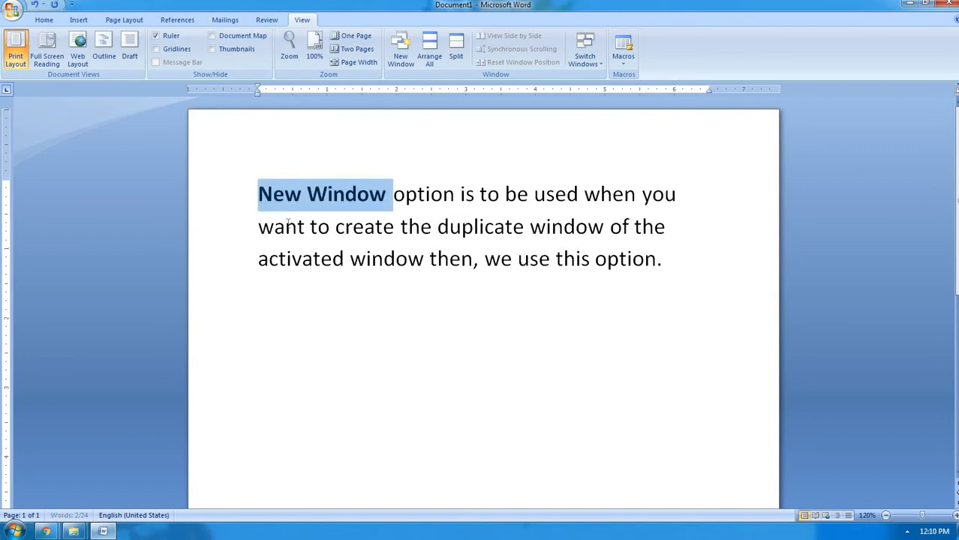
{"action": "left_click", "coordinate": [695, 259]}
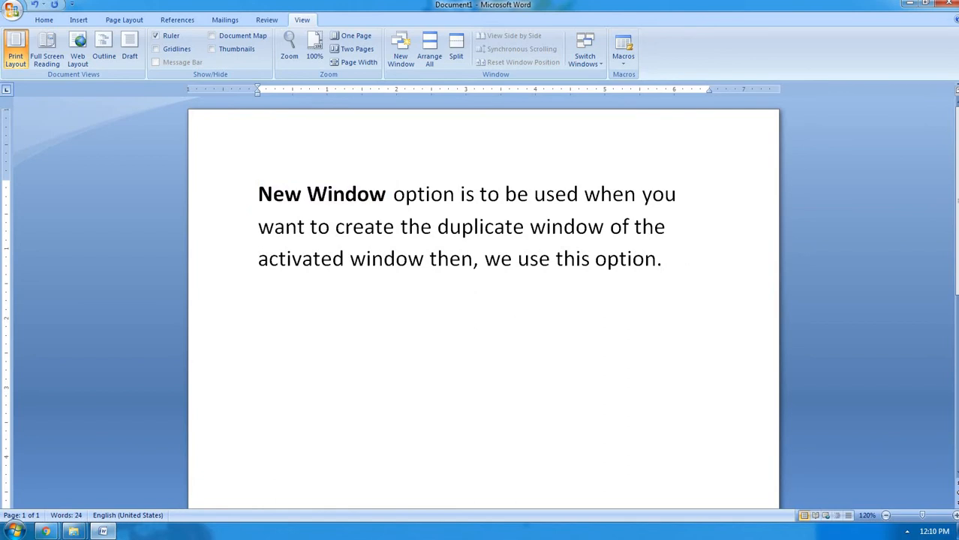
Start a second paragraph reading "But if you want to create only the new window not".
{"action": "key", "text": "Return"}
{"action": "type", "text": "but wh"}
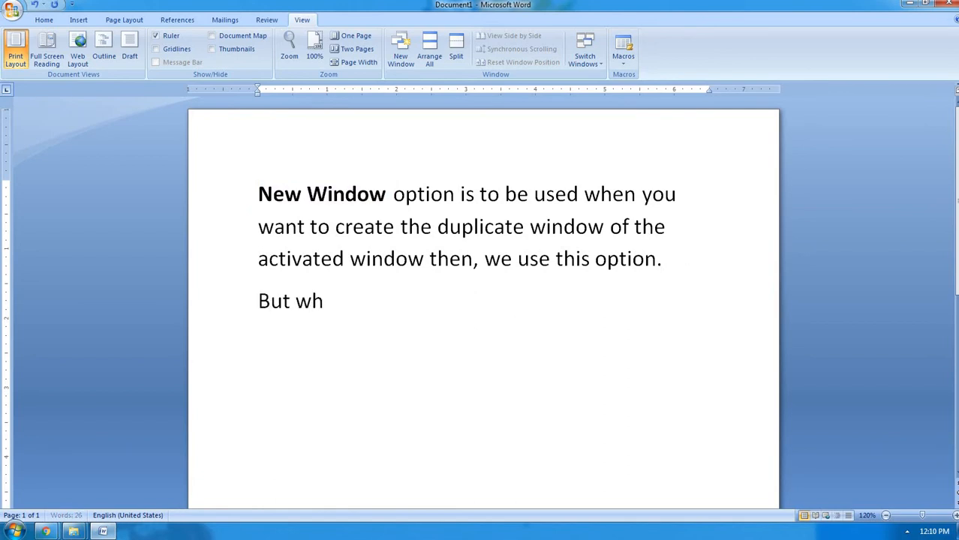
{"action": "type", "text": "e"}
{"action": "key", "text": "BackSpace"}
{"action": "key", "text": "BackSpace"}
{"action": "key", "text": "BackSpace"}
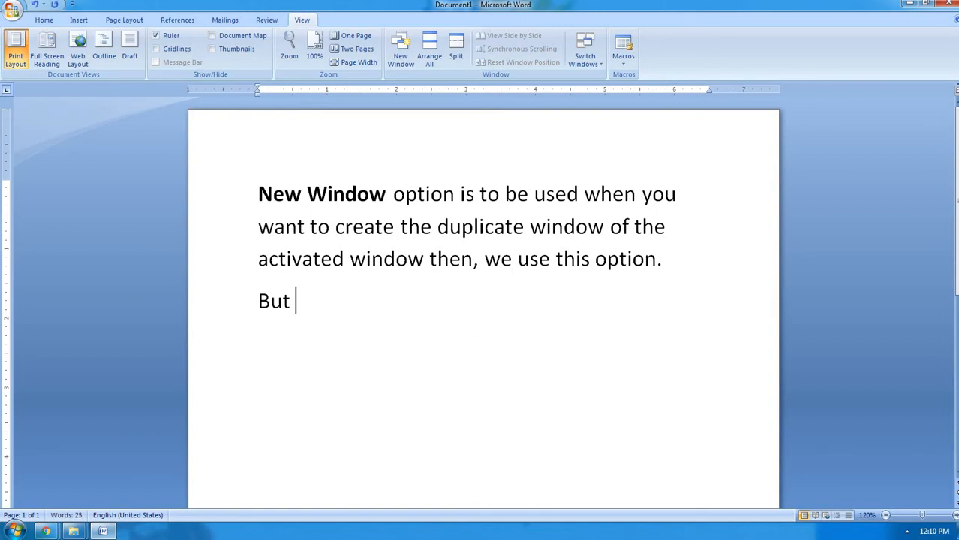
{"action": "type", "text": "if you wa"}
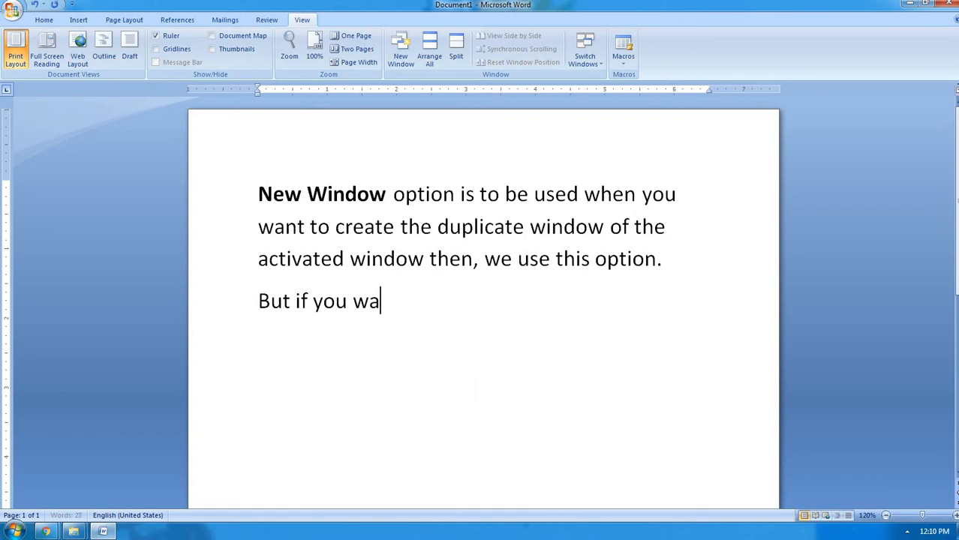
{"action": "type", "text": "nt to "}
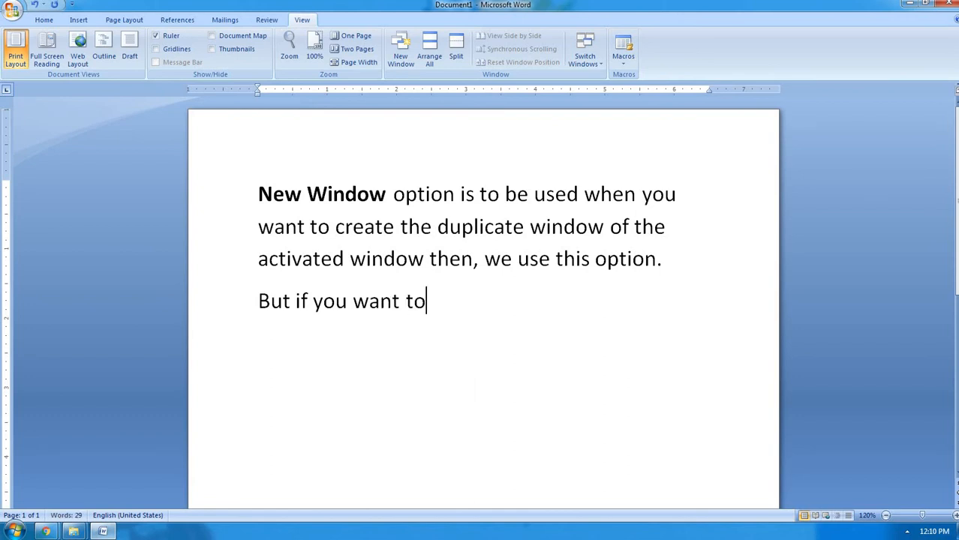
{"action": "type", "text": "create "}
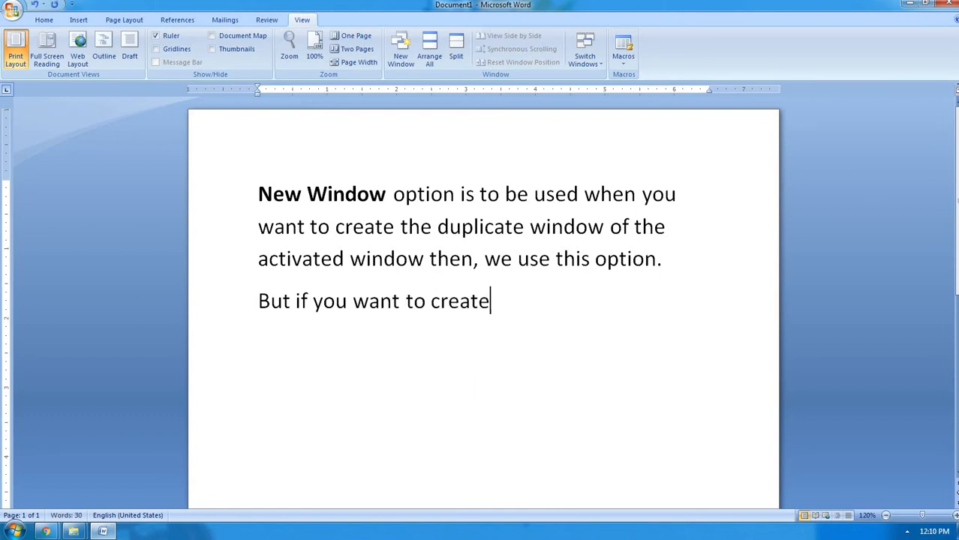
{"action": "type", "text": "only the new"}
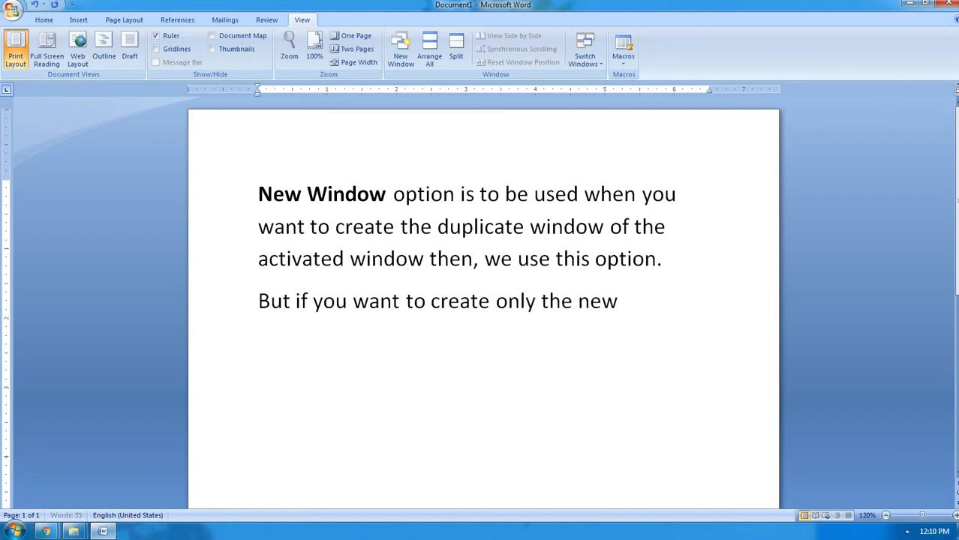
{"action": "type", "text": " windo"}
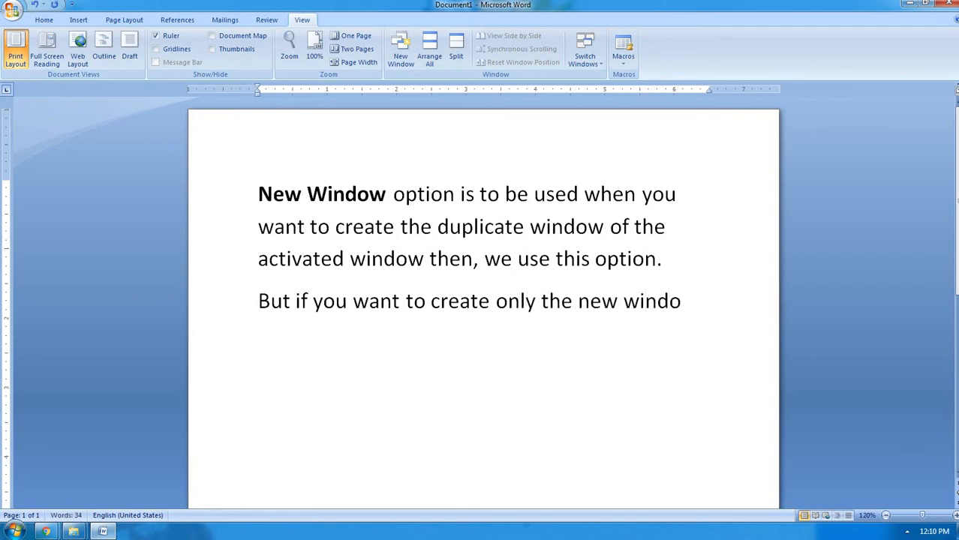
{"action": "type", "text": "w not"}
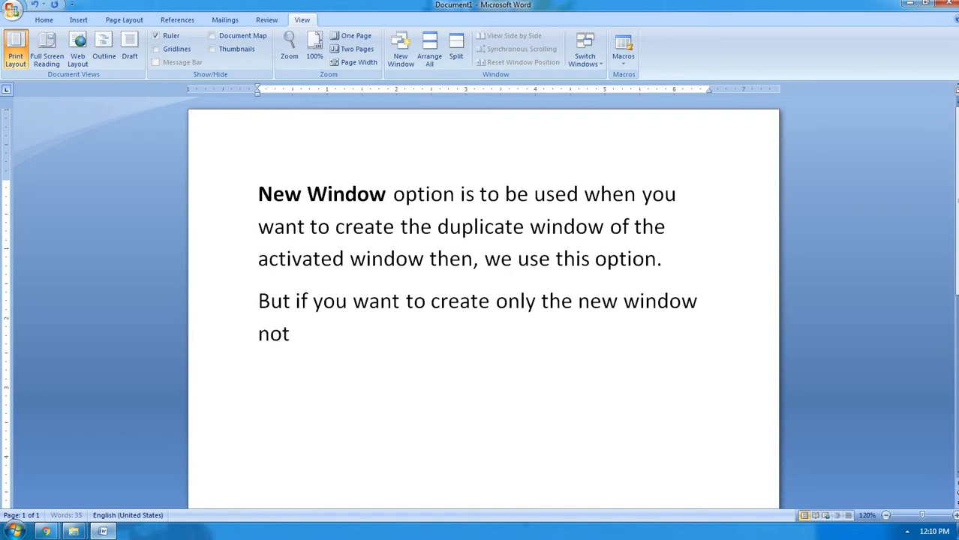
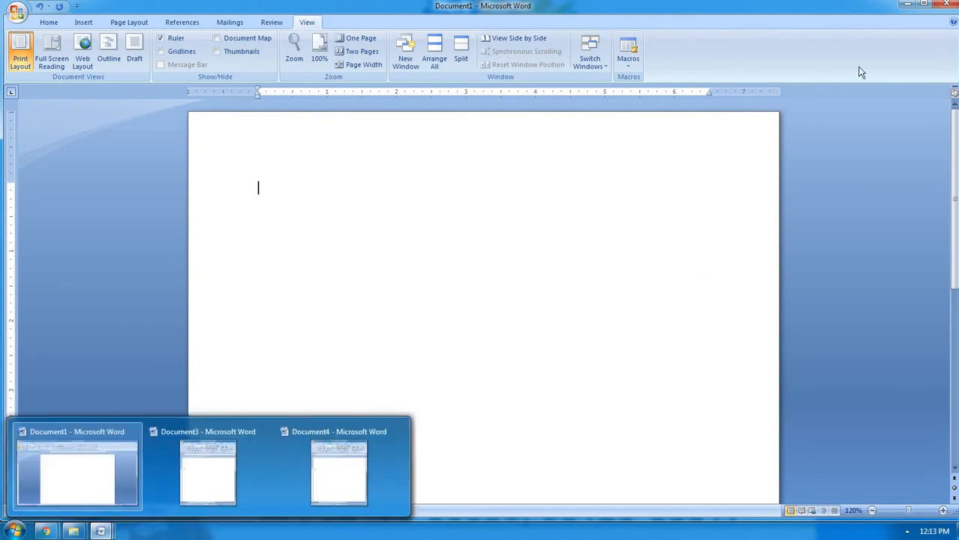
{"action": "left_click", "coordinate": [952, 8]}
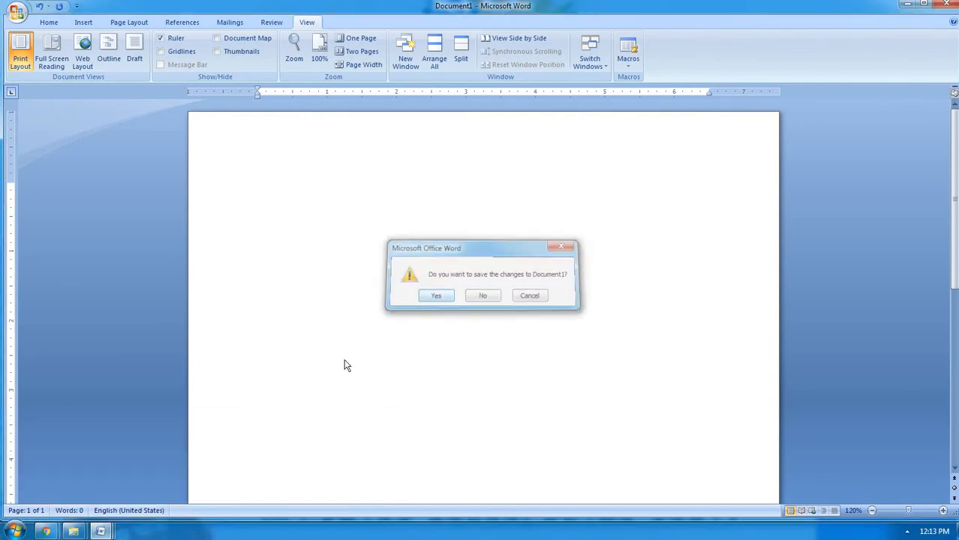
{"action": "key", "text": "Escape"}
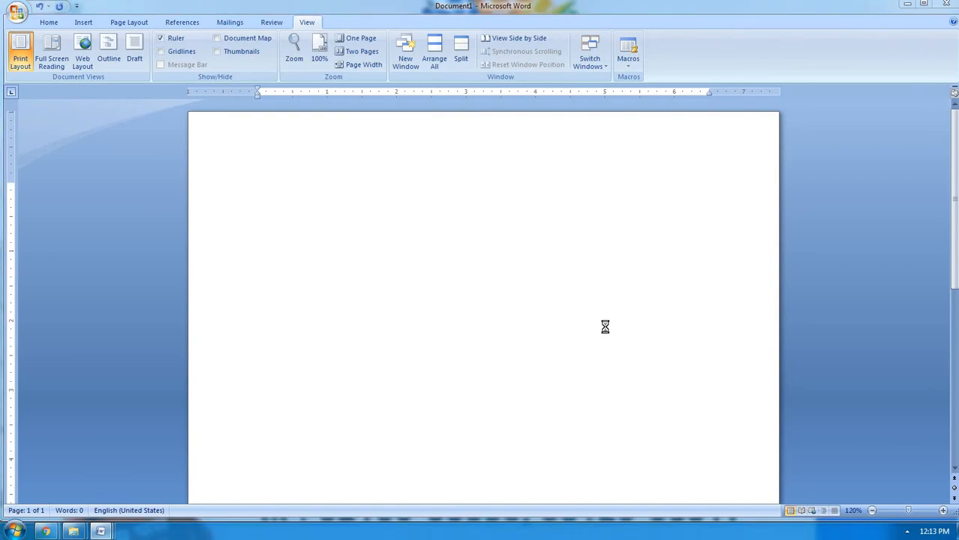
{"action": "key", "text": "Escape"}
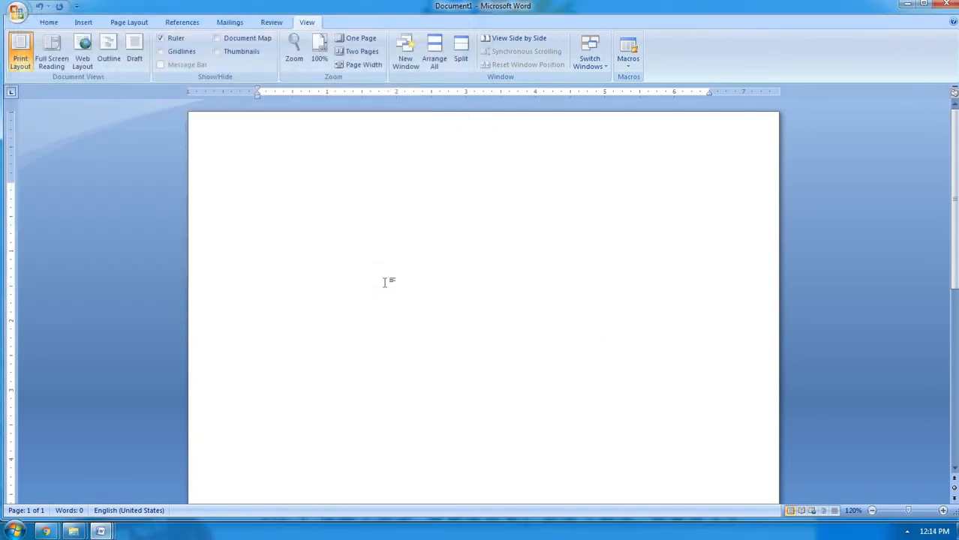
Close Document1 without saving its changes.
{"action": "key", "text": "alt+F4"}
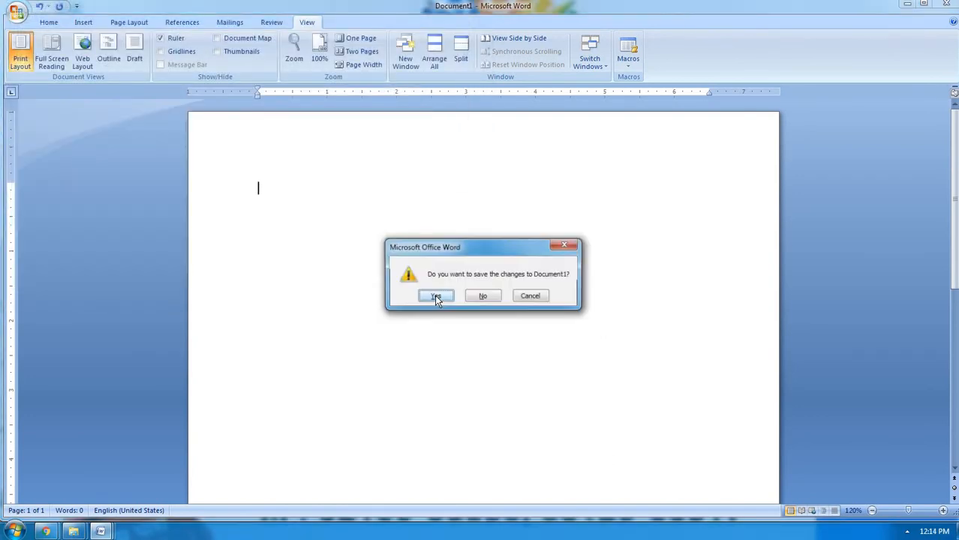
{"action": "key", "text": "Tab"}
{"action": "key", "text": "Return"}
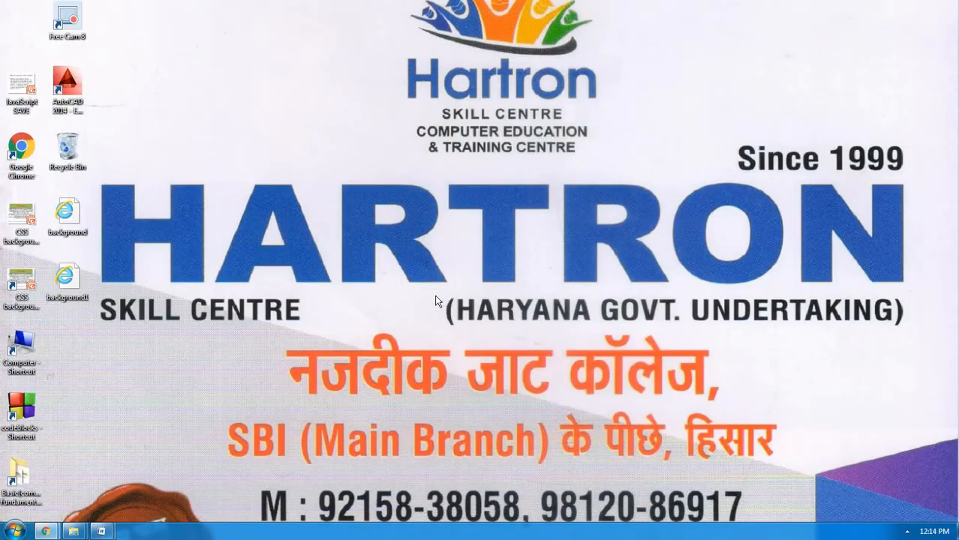
Close the two remaining blank documents, Document4 and Document3.
{"action": "mouse_move", "coordinate": [101, 530]}
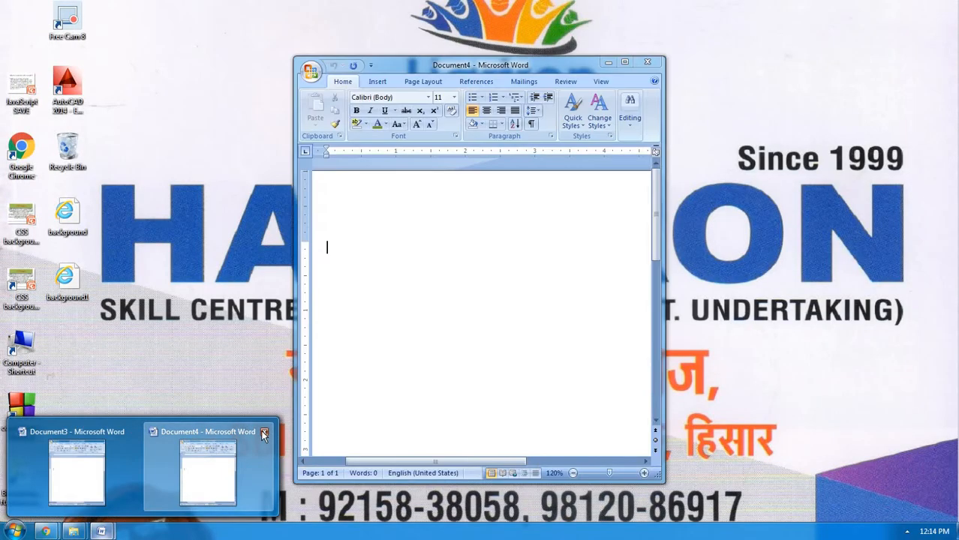
{"action": "left_click", "coordinate": [264, 432]}
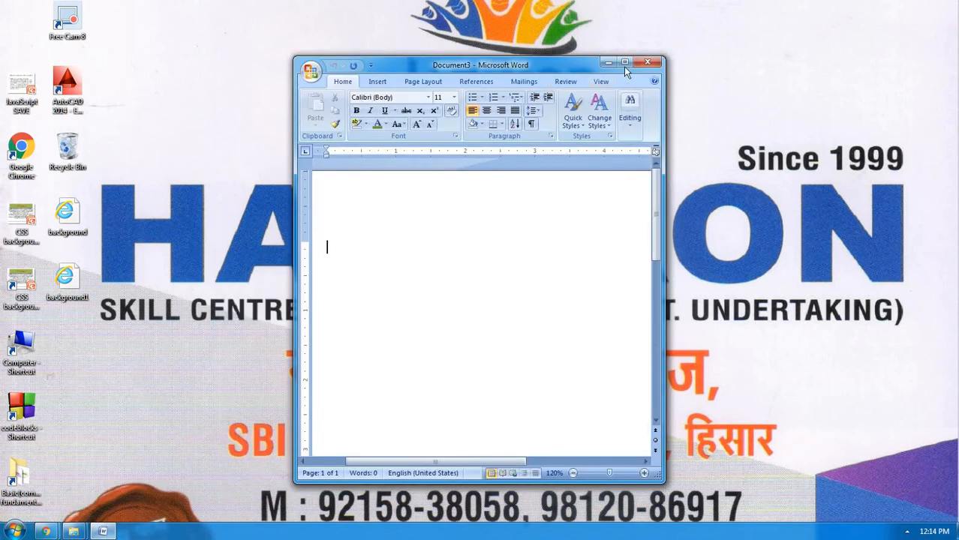
{"action": "left_click", "coordinate": [625, 66]}
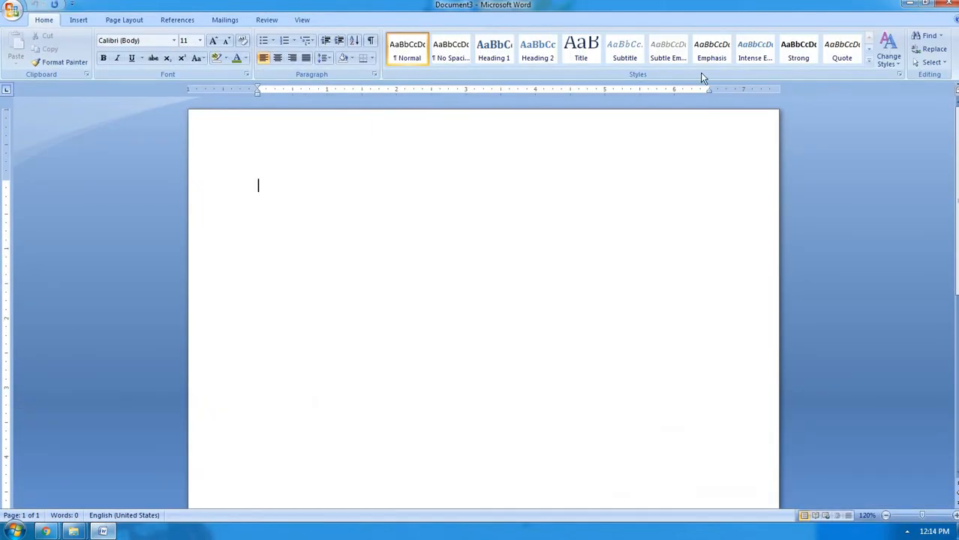
{"action": "key", "text": "alt+F4"}
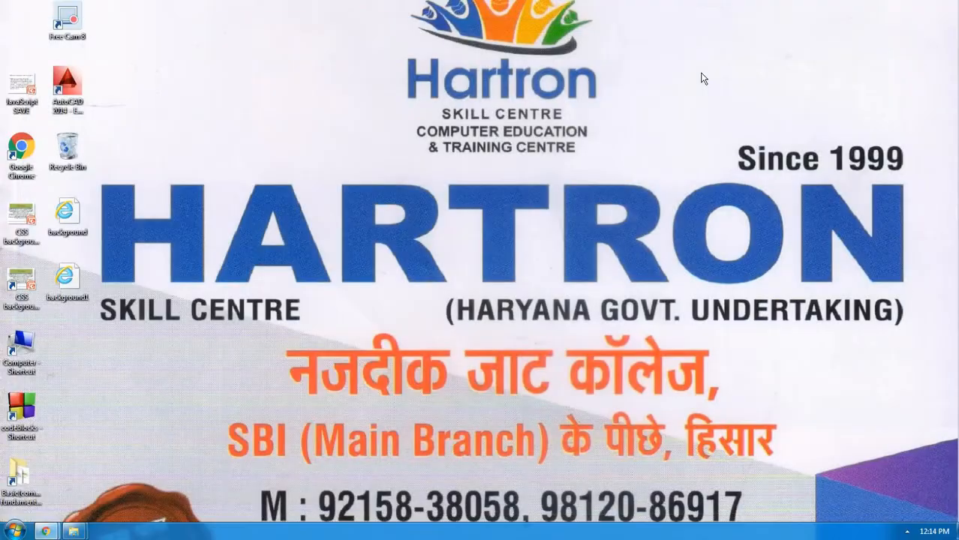
{"action": "right_click", "coordinate": [640, 3]}
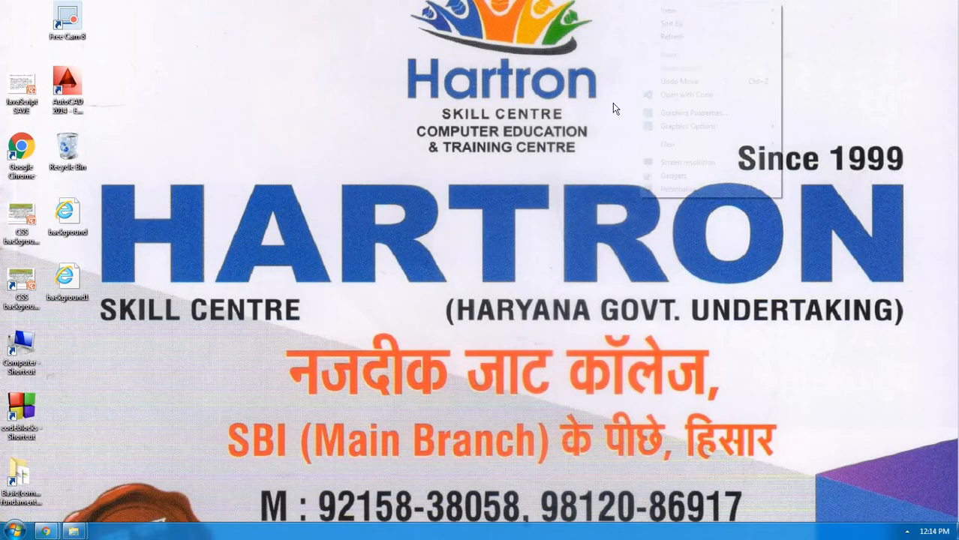
{"action": "left_click", "coordinate": [702, 39]}
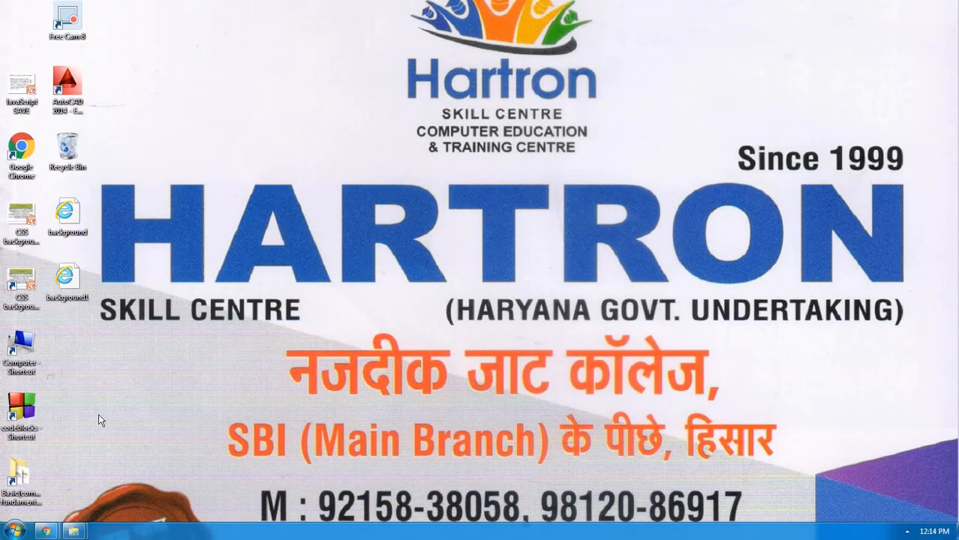
Start Microsoft Office Word 2007 and maximize its blank document window.
{"action": "left_click", "coordinate": [15, 529]}
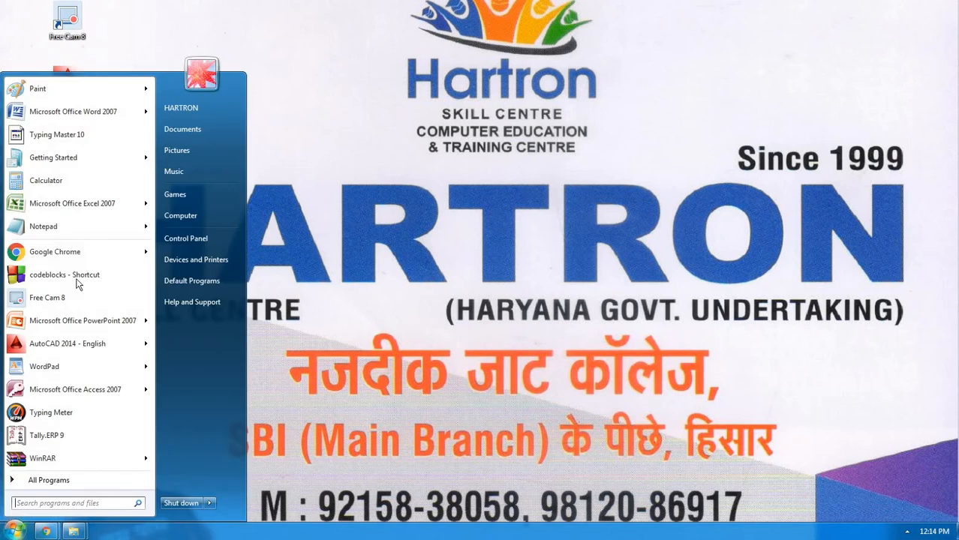
{"action": "left_click", "coordinate": [121, 117]}
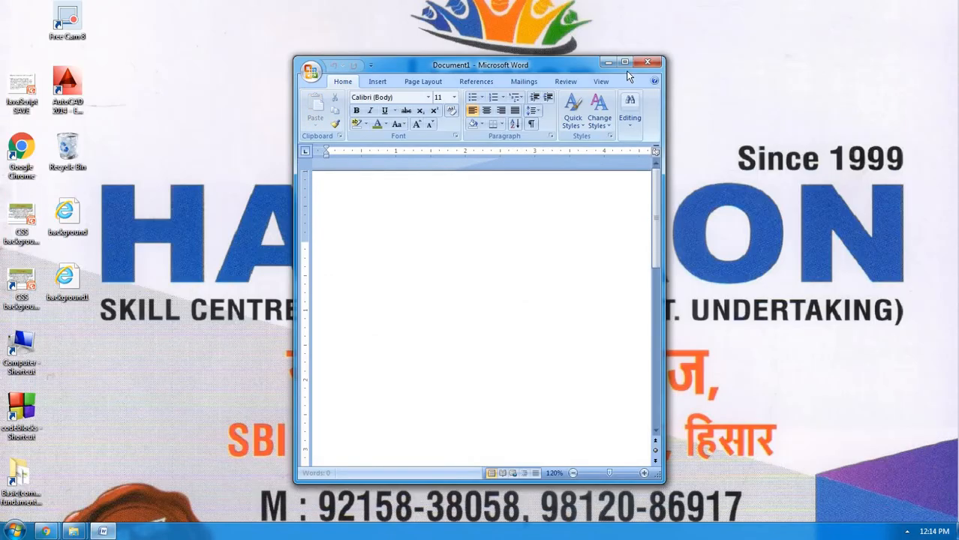
{"action": "left_click", "coordinate": [624, 61]}
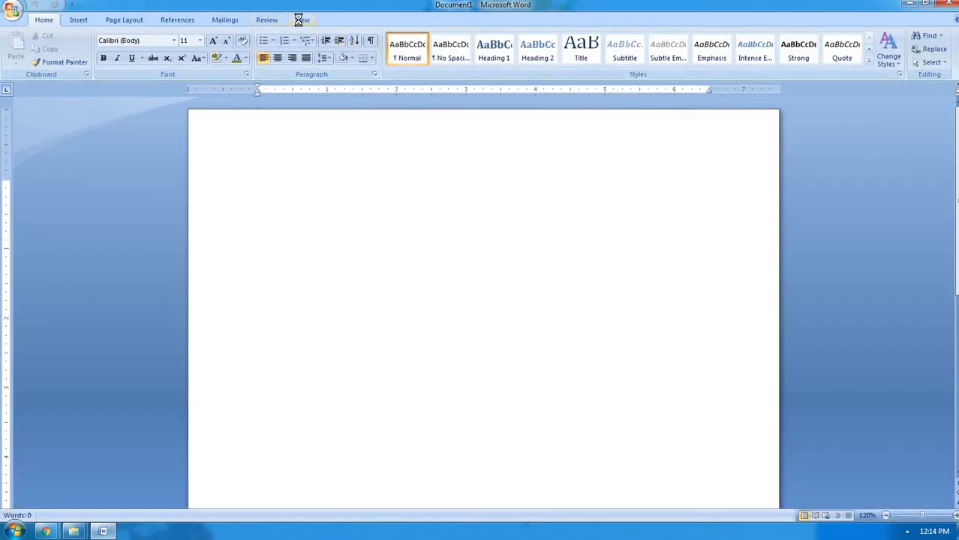
Create two more blank documents and minimize both of their windows.
{"action": "left_click", "coordinate": [301, 20]}
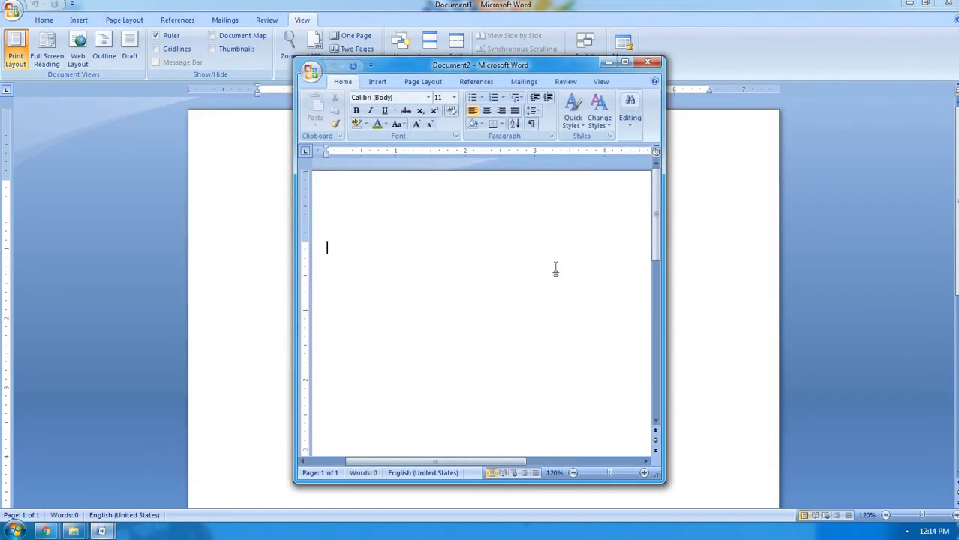
{"action": "key", "text": "ctrl+n"}
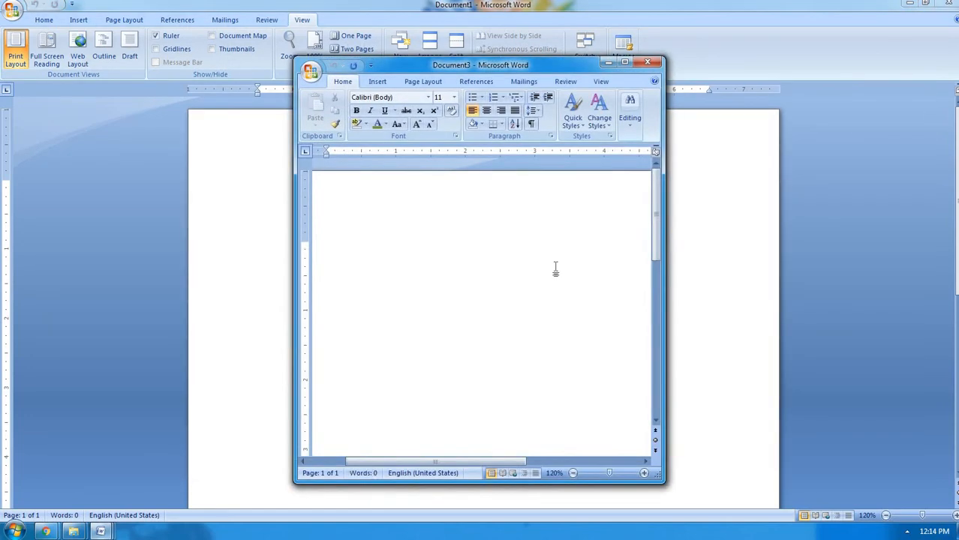
{"action": "left_click", "coordinate": [614, 63]}
{"action": "left_click", "coordinate": [612, 62]}
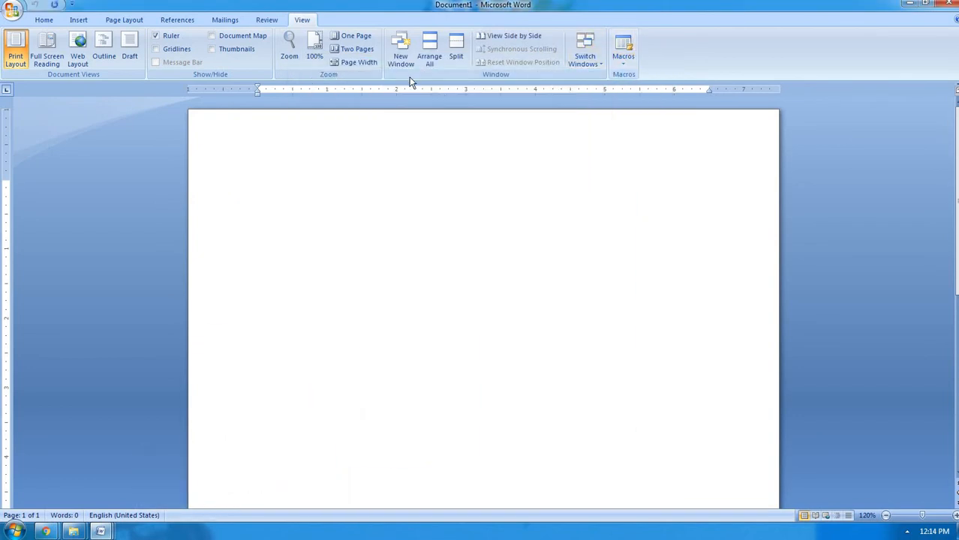
Arrange all open Word windows, and shrink the Document1 window in width and height so the desktop shows around it.
{"action": "left_click", "coordinate": [428, 59]}
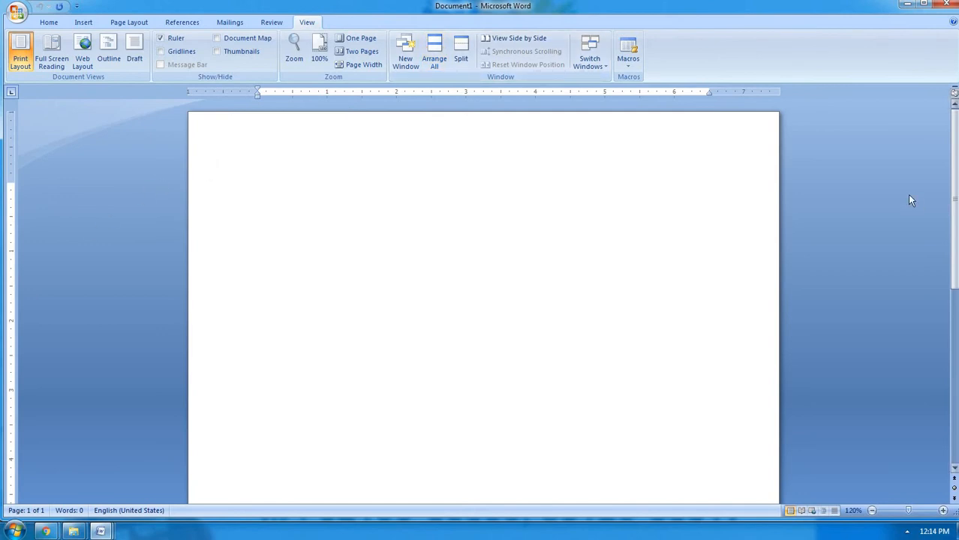
{"action": "left_click_drag", "start_coordinate": [957, 418], "coordinate": [698, 418]}
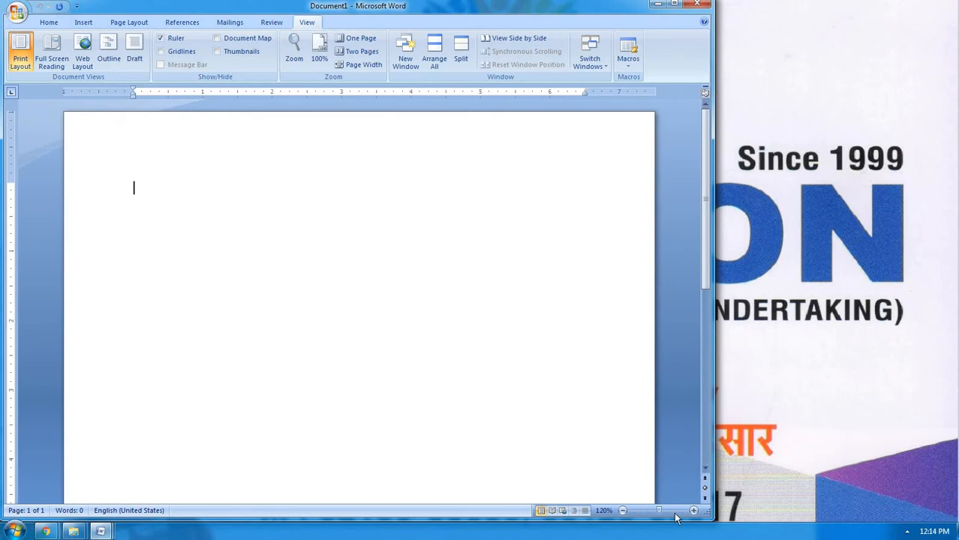
{"action": "left_click_drag", "start_coordinate": [674, 519], "coordinate": [546, 314]}
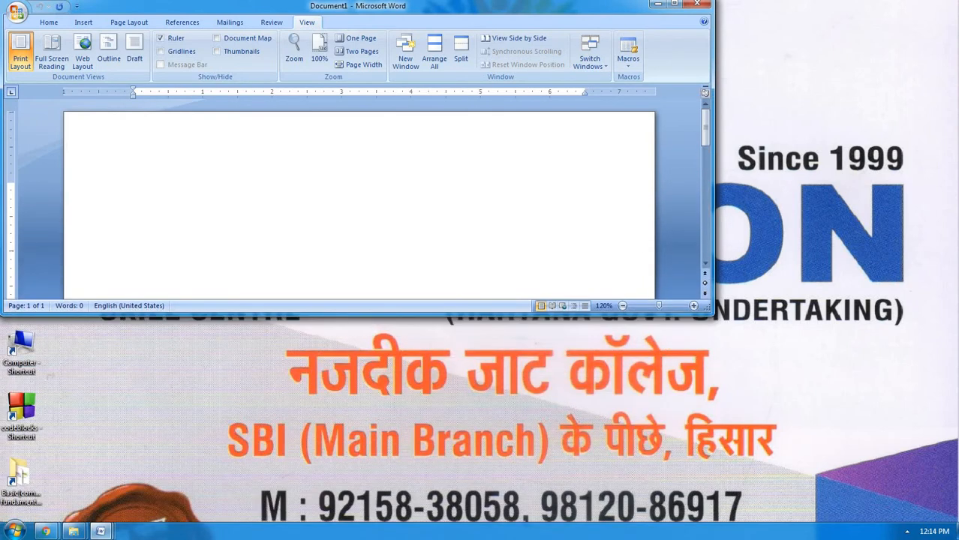
{"action": "left_click_drag", "start_coordinate": [4, 203], "coordinate": [244, 198]}
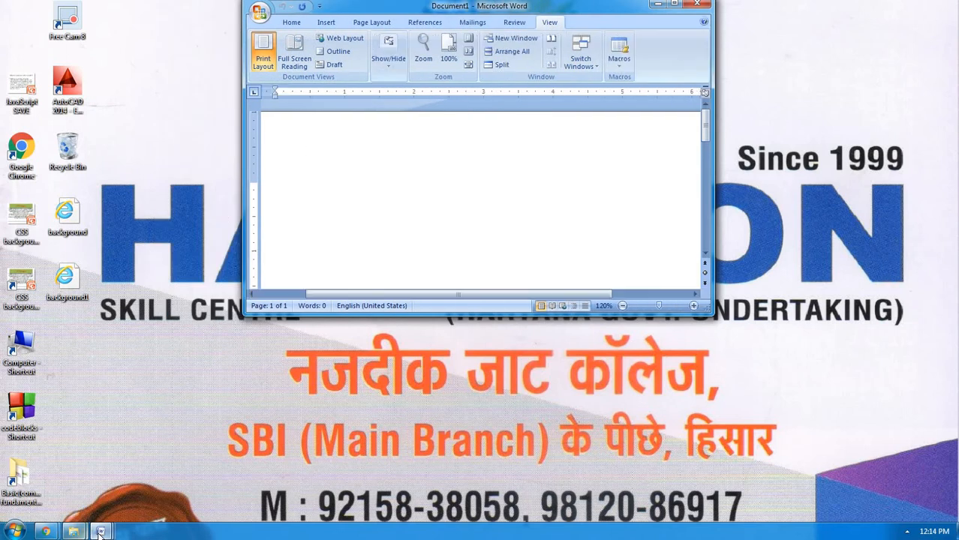
Bring up the minimized Document2 window and close both Document2 and Document1.
{"action": "mouse_move", "coordinate": [100, 533]}
{"action": "left_click", "coordinate": [199, 470]}
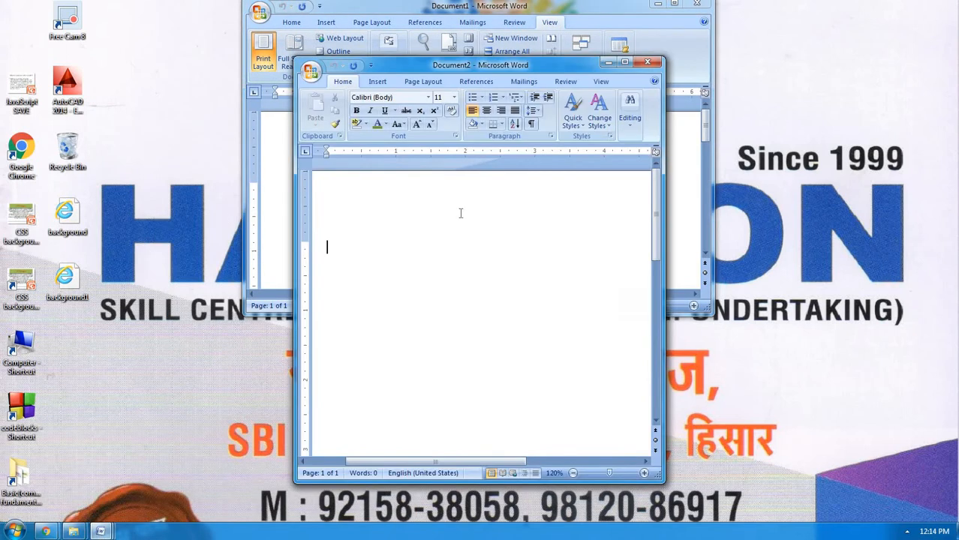
{"action": "left_click", "coordinate": [649, 64]}
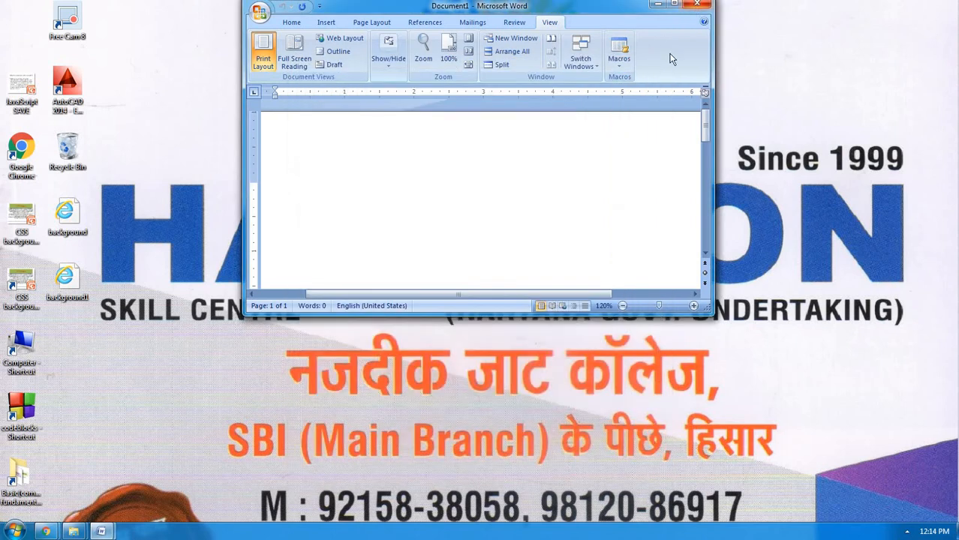
{"action": "left_click", "coordinate": [697, 5]}
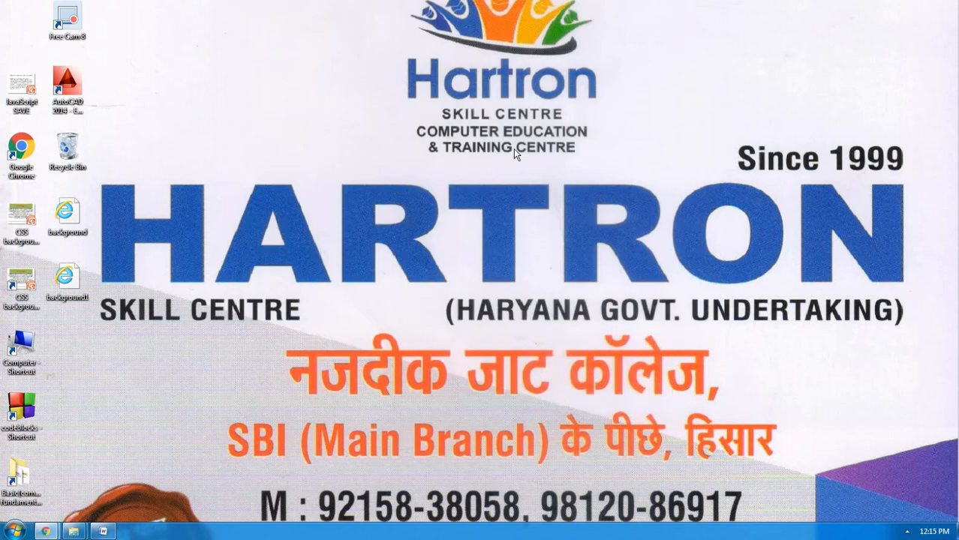
{"action": "right_click", "coordinate": [516, 153]}
{"action": "left_click", "coordinate": [549, 186]}
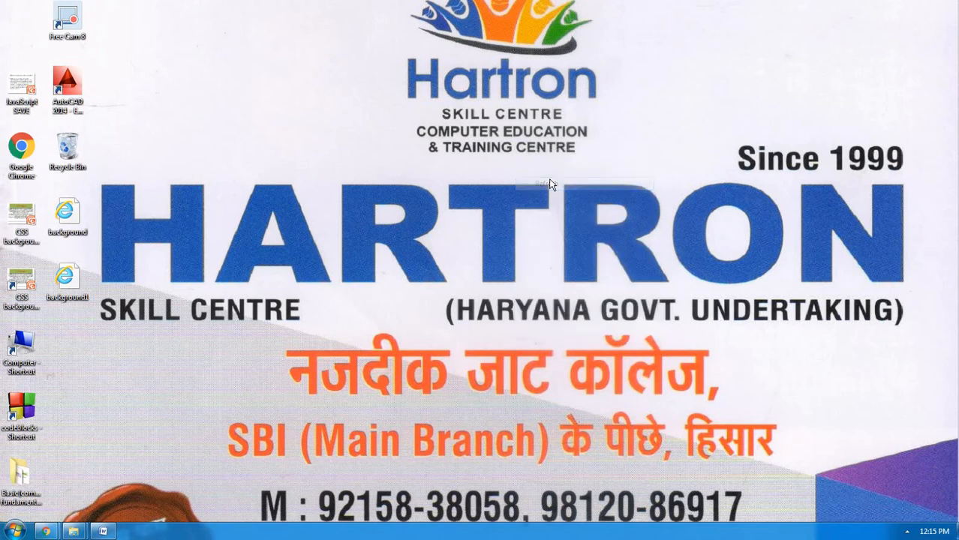
{"action": "right_click", "coordinate": [548, 180]}
{"action": "left_click", "coordinate": [570, 212]}
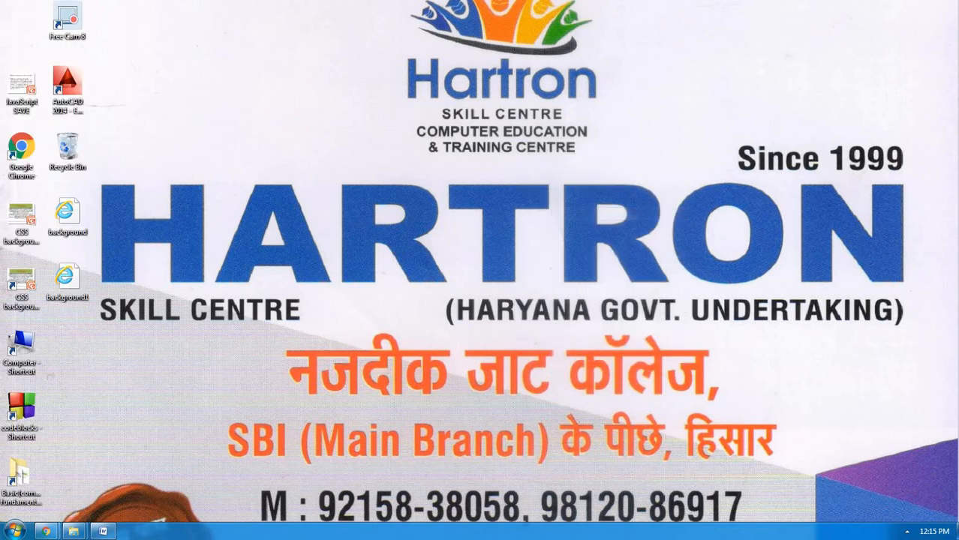
Restore Document5, arrange all open Word windows with Arrange All, and narrow the Document4 window from its left edge.
{"action": "left_click", "coordinate": [105, 532]}
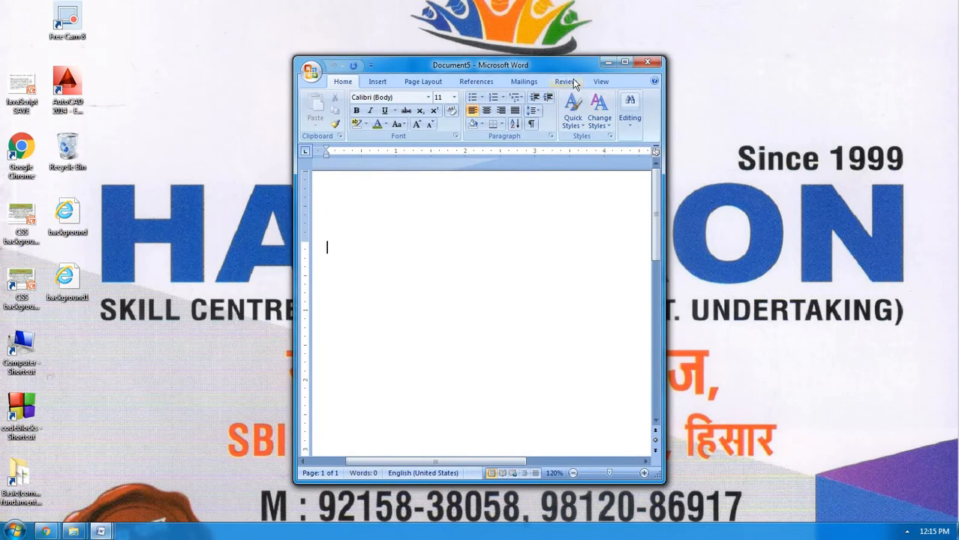
{"action": "left_click", "coordinate": [600, 81]}
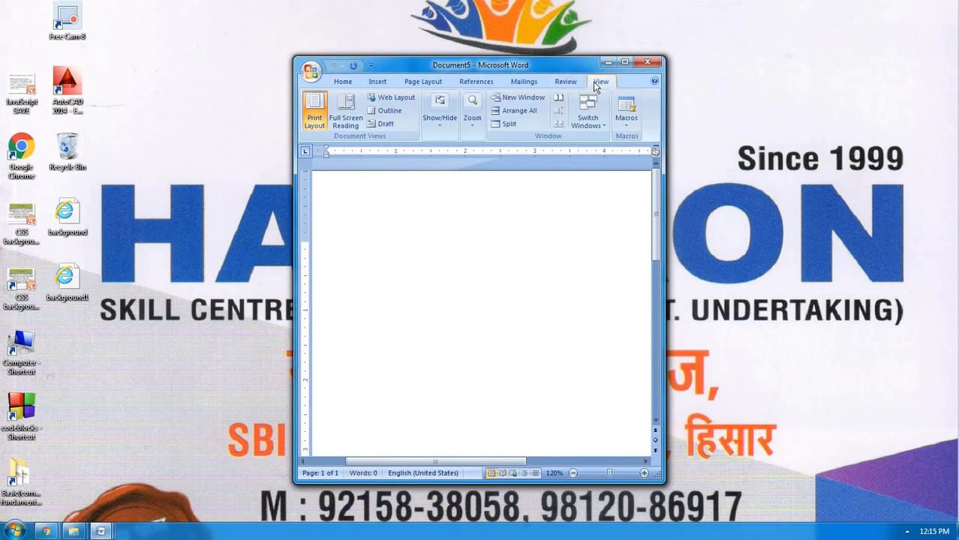
{"action": "left_click", "coordinate": [517, 112]}
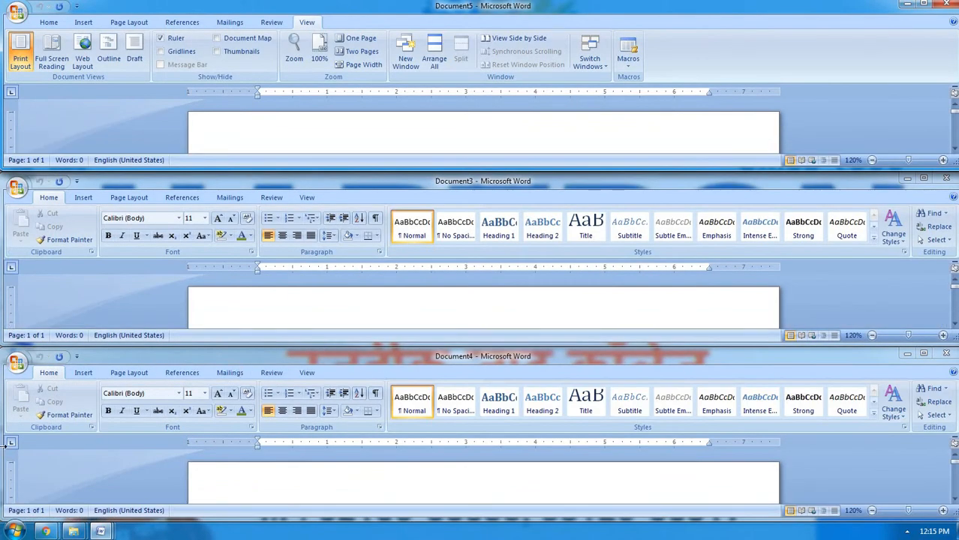
{"action": "left_click_drag", "start_coordinate": [3, 443], "coordinate": [212, 443]}
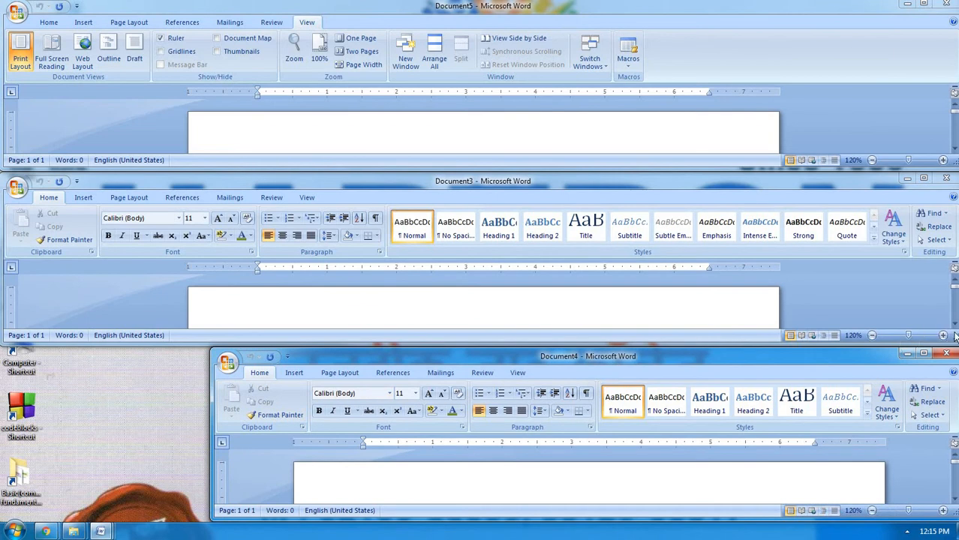
Close the three arranged blank documents, Document4, Document3 and Document5.
{"action": "left_click", "coordinate": [946, 354]}
{"action": "left_click", "coordinate": [940, 178]}
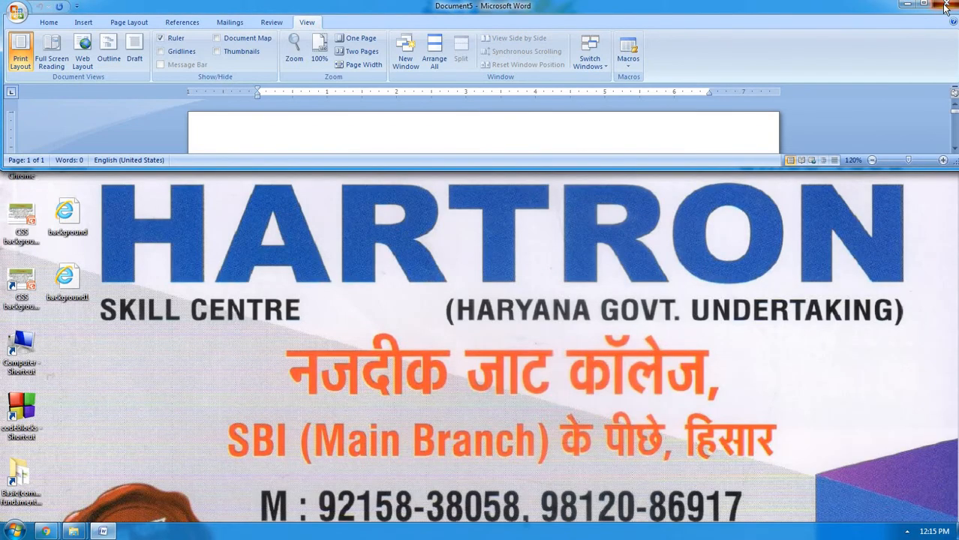
{"action": "left_click", "coordinate": [945, 6]}
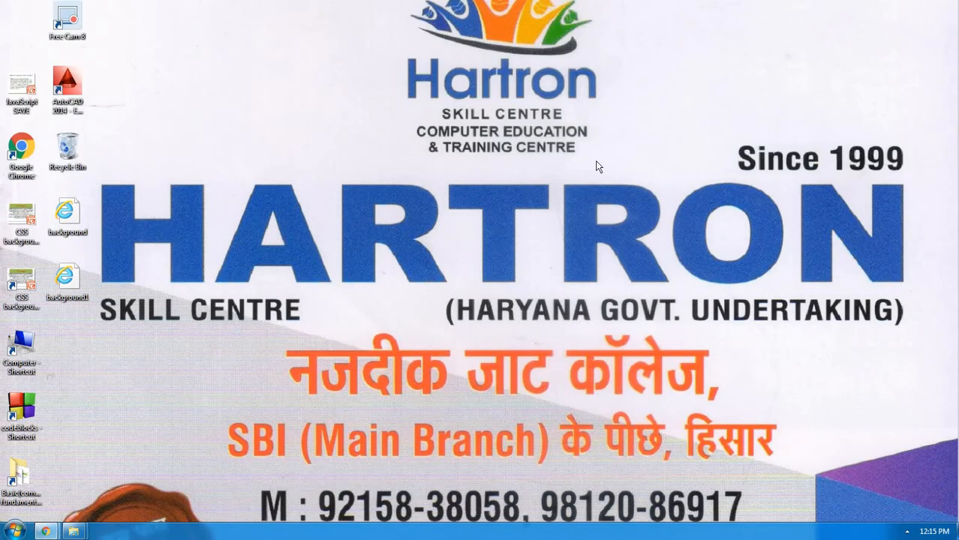
{"action": "right_click", "coordinate": [543, 166]}
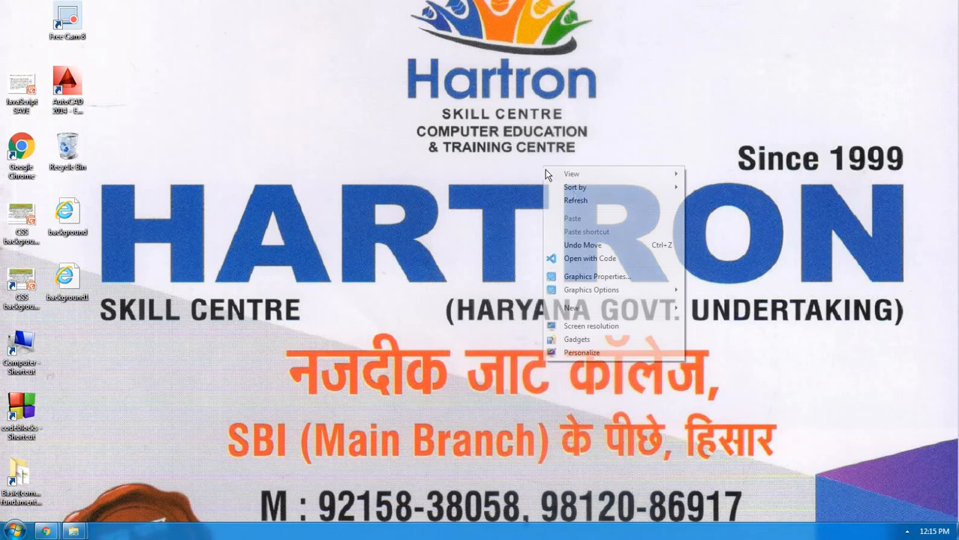
{"action": "left_click", "coordinate": [588, 199]}
{"action": "right_click", "coordinate": [601, 232]}
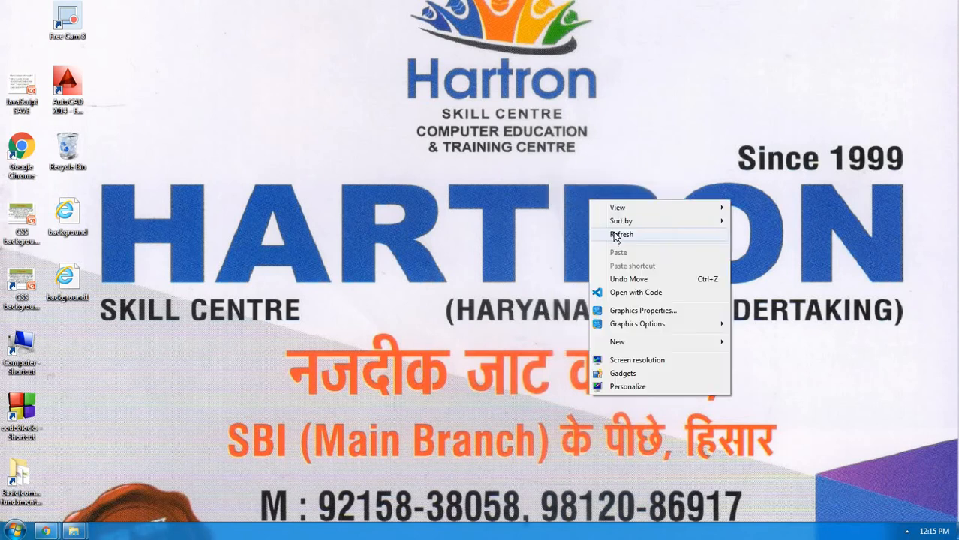
{"action": "left_click", "coordinate": [613, 232]}
Start Microsoft Office Word 2007 and open three blank documents, maximizing the Document1 and Document3 windows.
{"action": "left_click", "coordinate": [16, 531]}
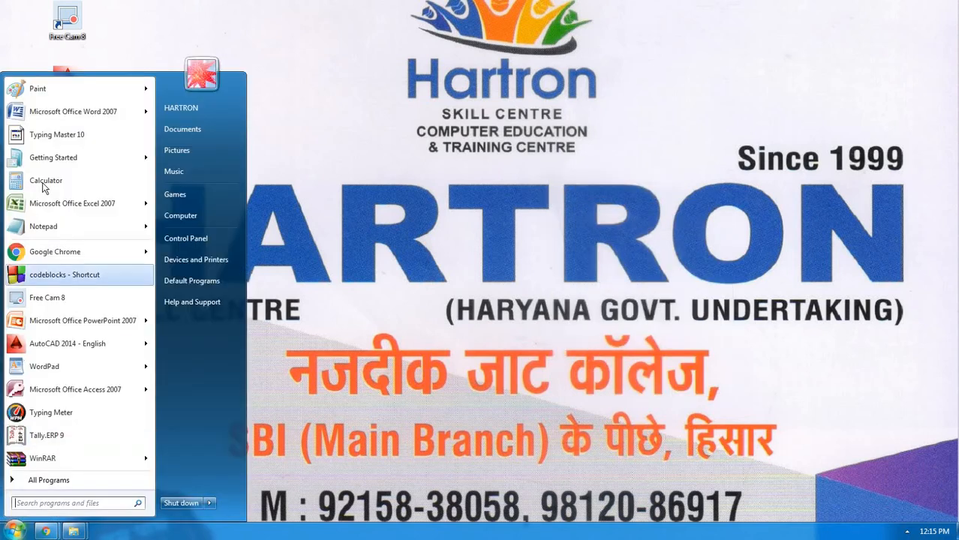
{"action": "left_click", "coordinate": [73, 111]}
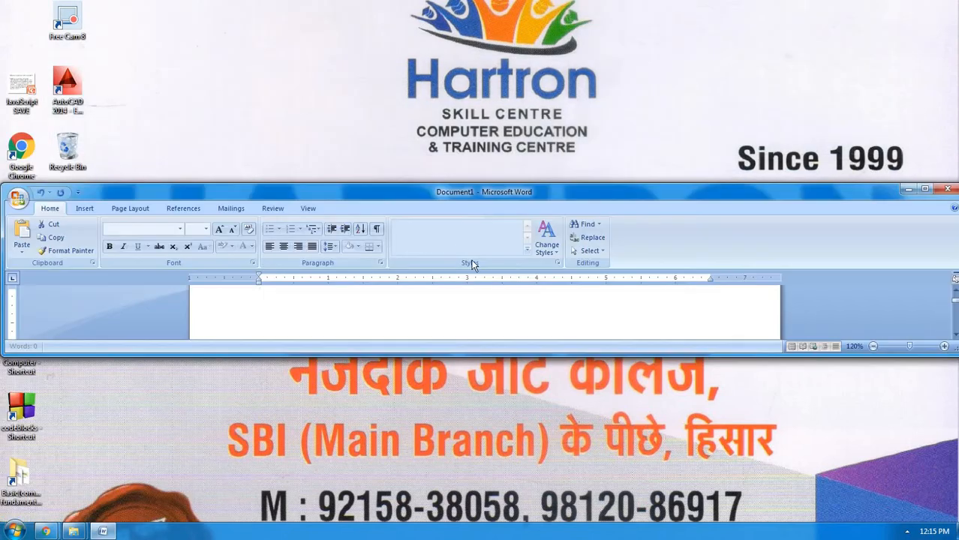
{"action": "left_click", "coordinate": [925, 190]}
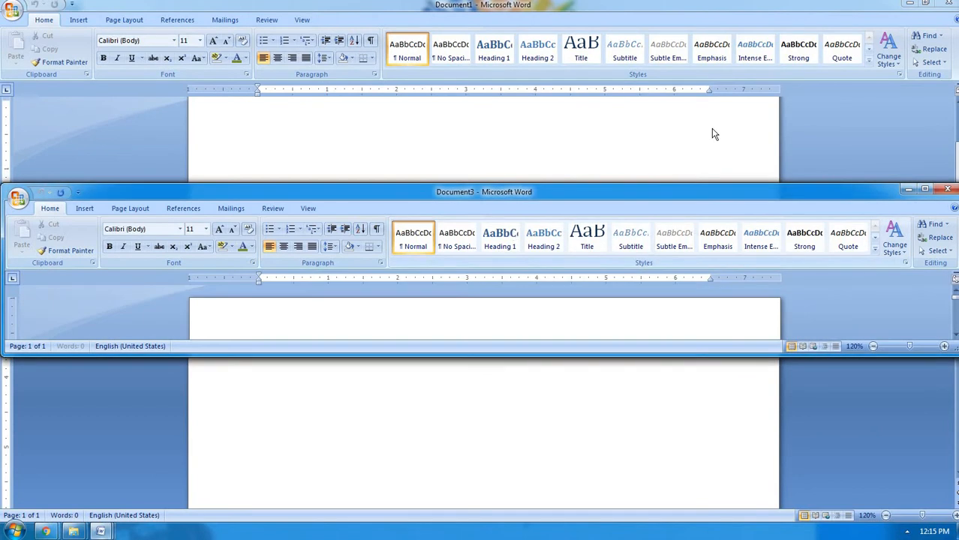
{"action": "left_click", "coordinate": [925, 190]}
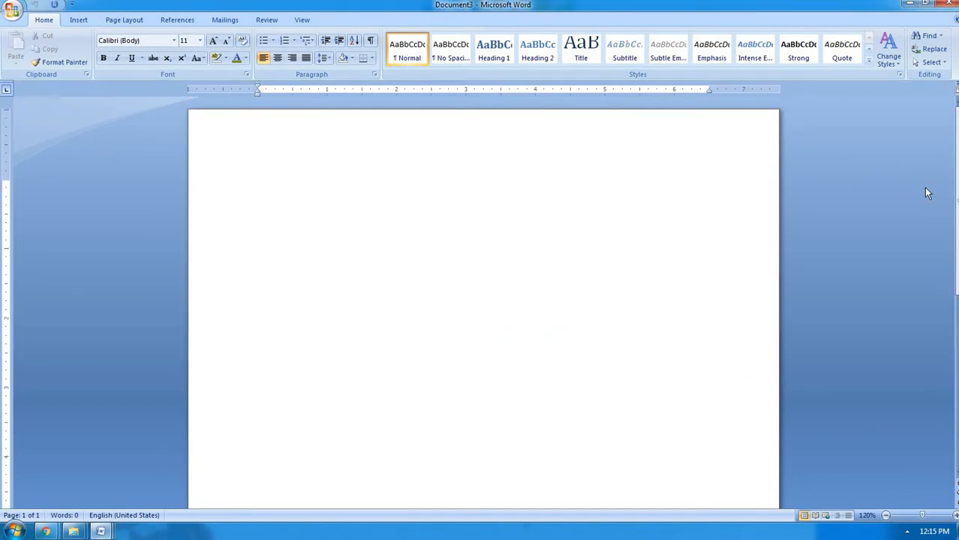
Arrange all three Word windows with Arrange All, and narrow each one to about half the screen width.
{"action": "left_click", "coordinate": [303, 20]}
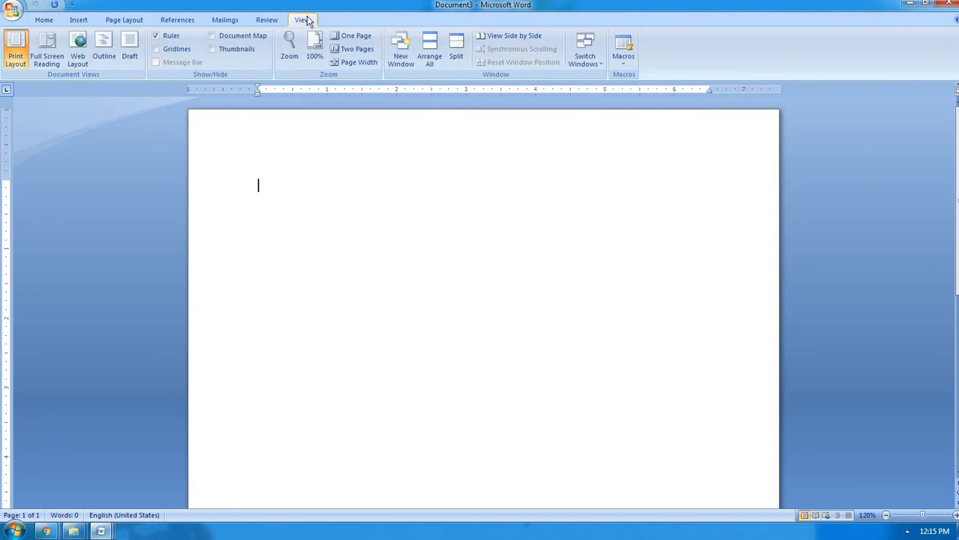
{"action": "left_click", "coordinate": [428, 59]}
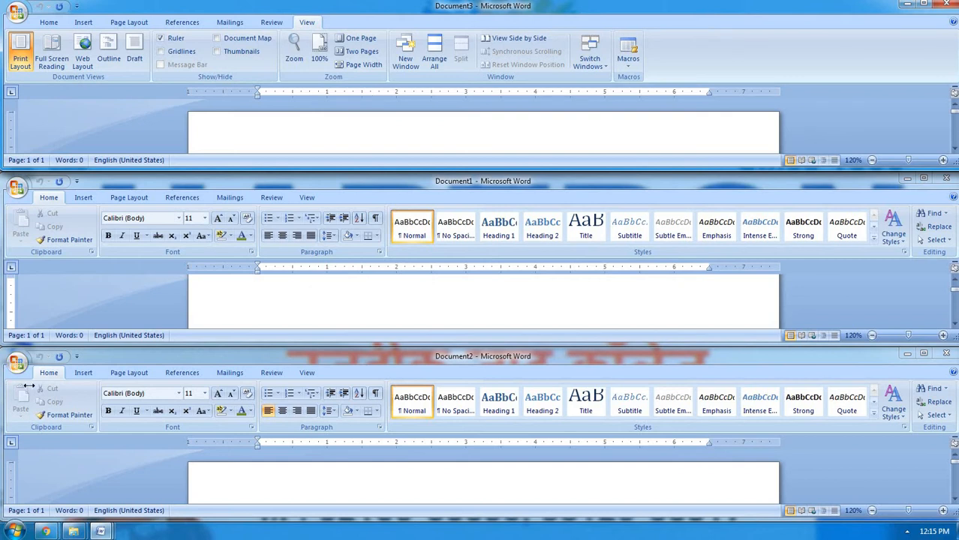
{"action": "left_click_drag", "start_coordinate": [27, 385], "coordinate": [480, 386]}
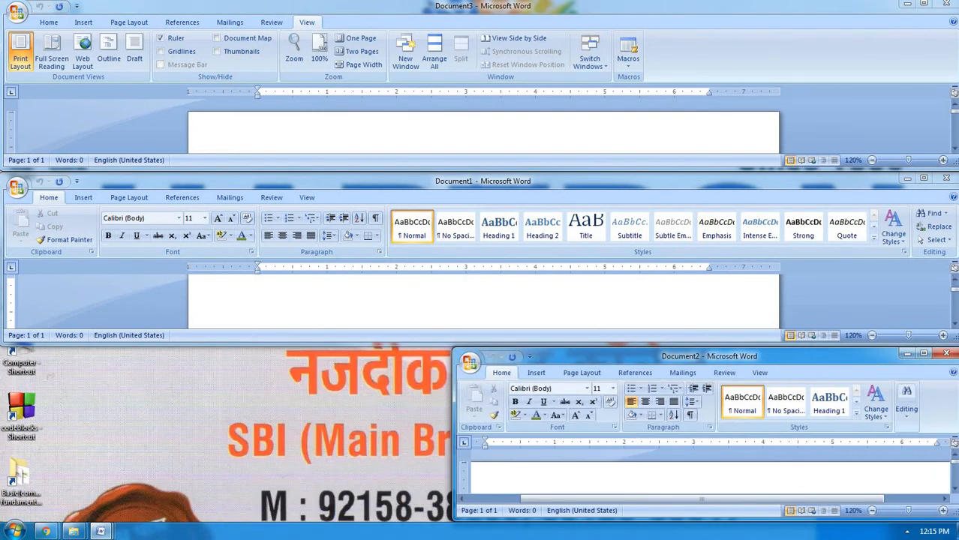
{"action": "left_click_drag", "start_coordinate": [958, 255], "coordinate": [454, 255]}
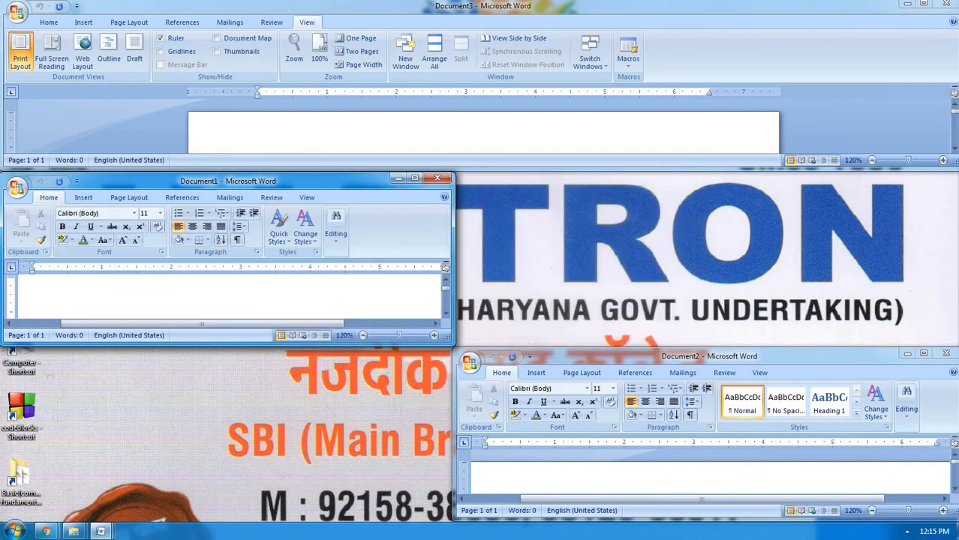
{"action": "left_click_drag", "start_coordinate": [3, 78], "coordinate": [472, 78]}
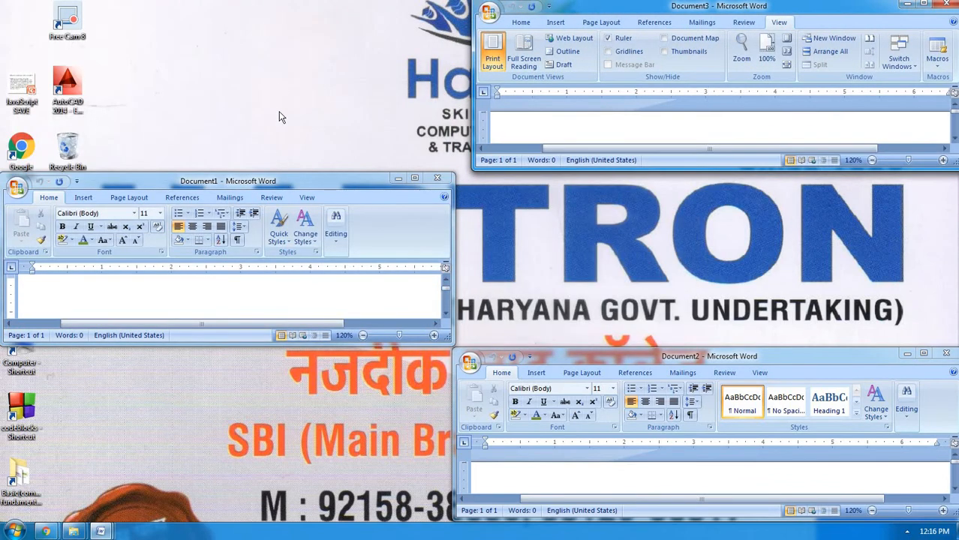
Place Document1 beside Document3, make both windows taller, and move a narrowed Document2 window beneath Document1.
{"action": "left_click_drag", "start_coordinate": [268, 338], "coordinate": [273, 197]}
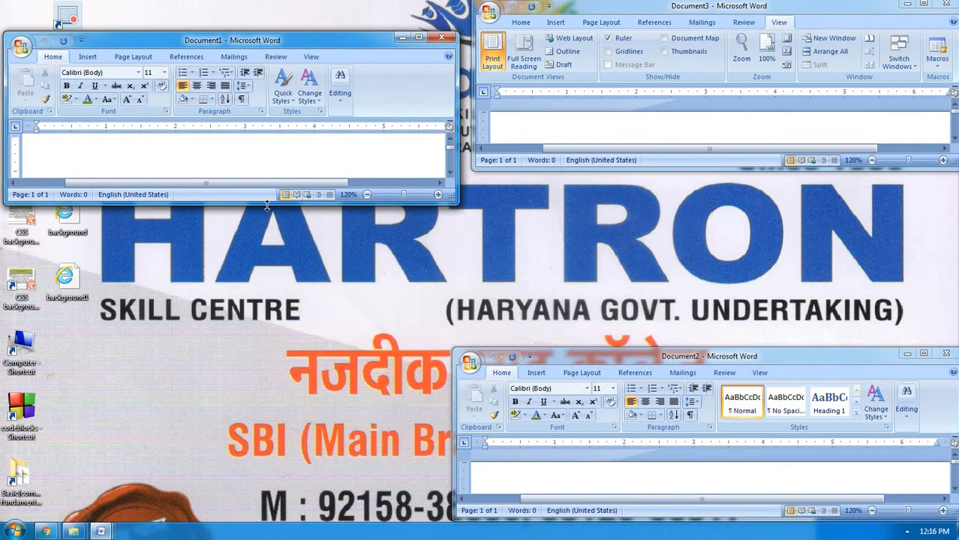
{"action": "left_click_drag", "start_coordinate": [244, 237], "coordinate": [229, 326]}
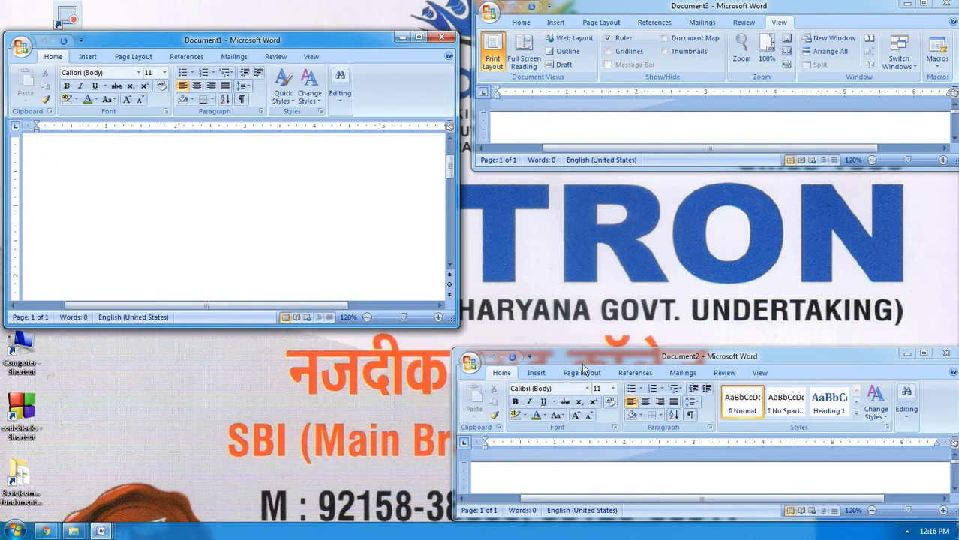
{"action": "left_click_drag", "start_coordinate": [593, 354], "coordinate": [388, 352]}
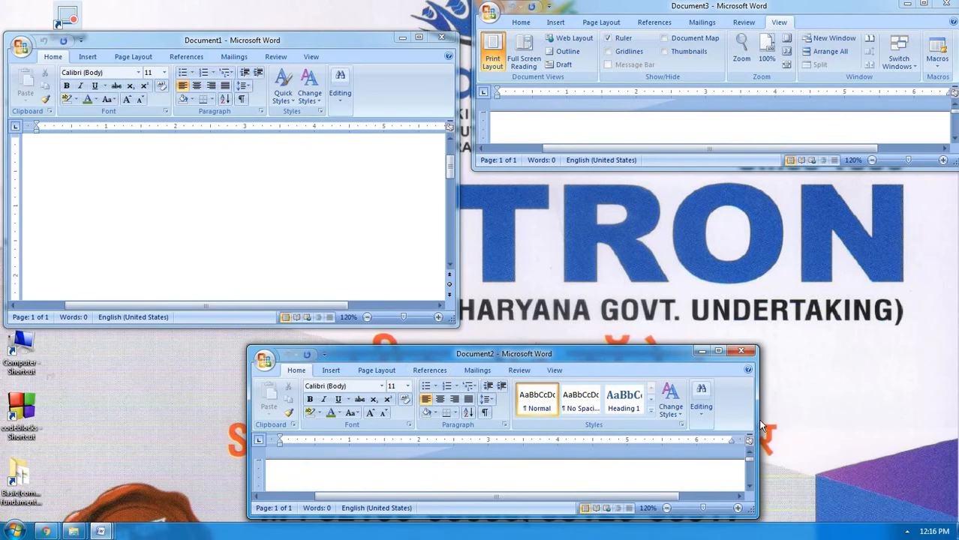
{"action": "left_click_drag", "start_coordinate": [758, 422], "coordinate": [507, 422]}
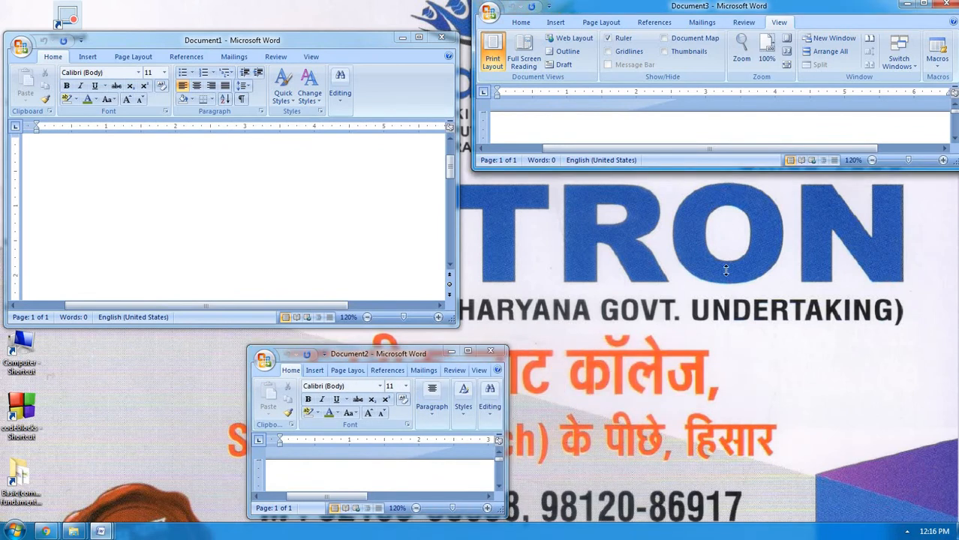
{"action": "left_click_drag", "start_coordinate": [729, 171], "coordinate": [723, 390]}
{"action": "left_click_drag", "start_coordinate": [413, 357], "coordinate": [274, 356]}
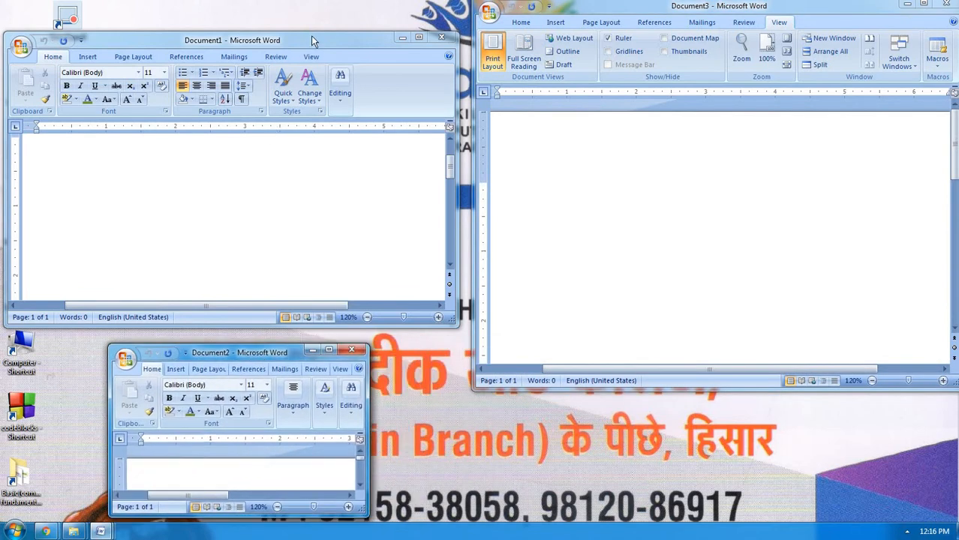
Move Document1 up to the screen's upper edge and fit Document2 directly beneath it, matching its width and reaching down to the taskbar.
{"action": "left_click_drag", "start_coordinate": [310, 39], "coordinate": [323, 5]}
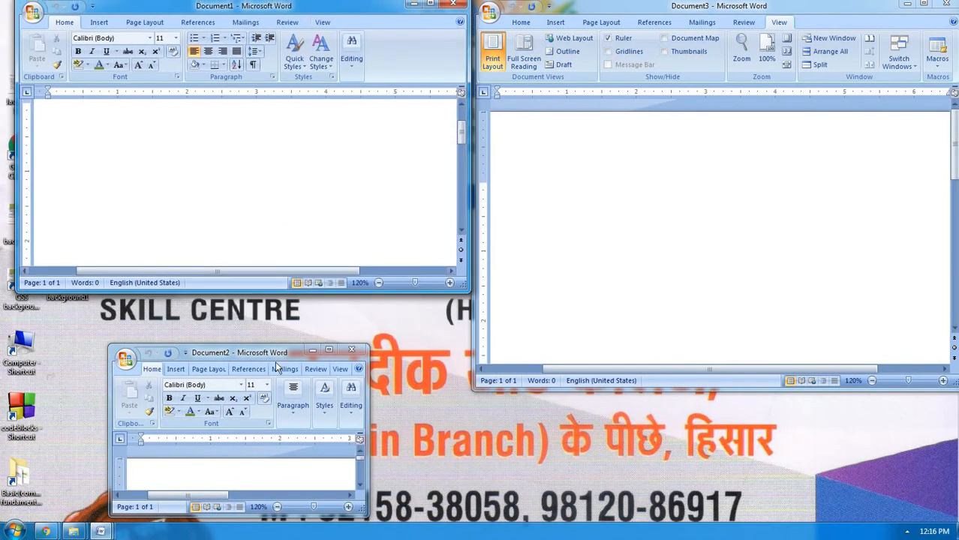
{"action": "left_click_drag", "start_coordinate": [271, 355], "coordinate": [177, 308]}
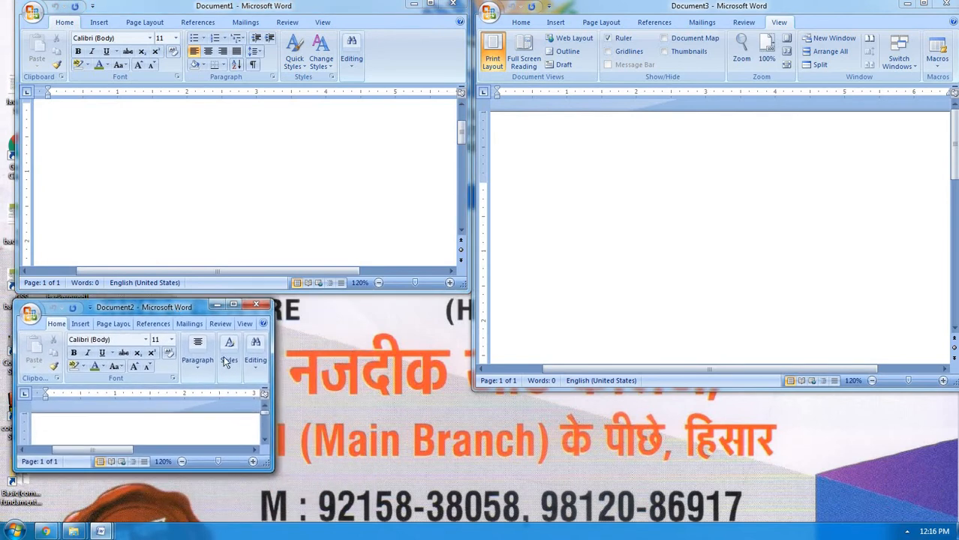
{"action": "left_click_drag", "start_coordinate": [274, 375], "coordinate": [466, 376]}
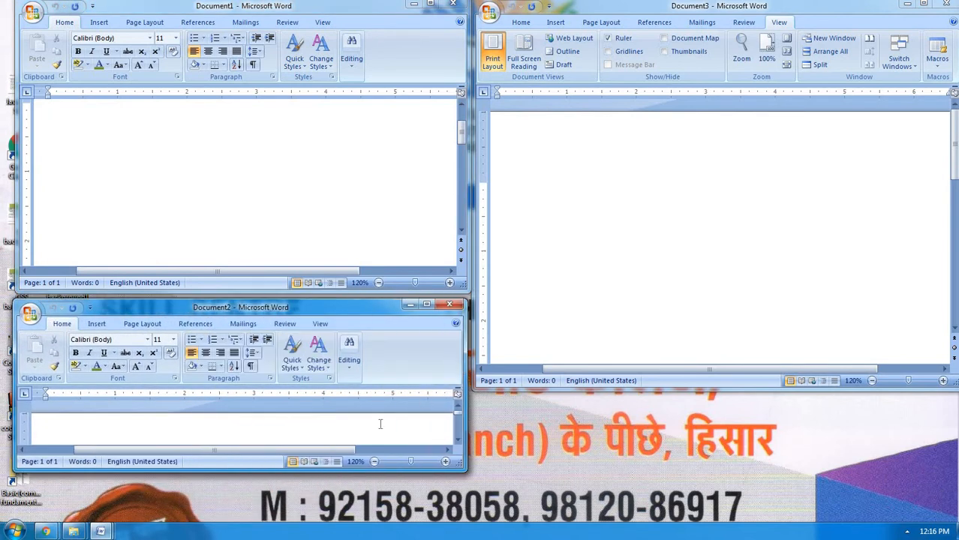
{"action": "left_click_drag", "start_coordinate": [337, 472], "coordinate": [336, 520]}
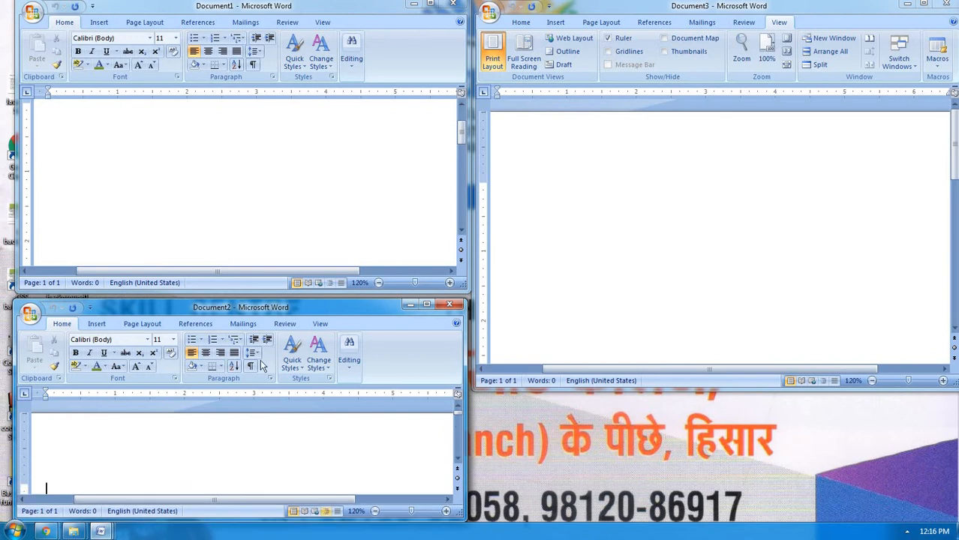
Activate Document1, Document3 and Document2 in turn and scroll each page down and back up within its own window.
{"action": "left_click", "coordinate": [357, 197]}
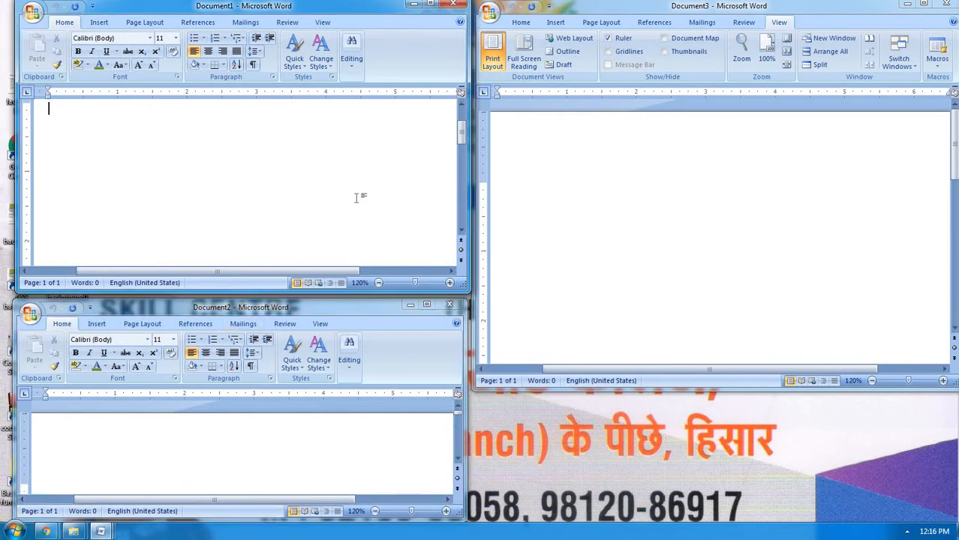
{"action": "scroll", "coordinate": [356, 197], "scroll_direction": "down", "scroll_amount": 2}
{"action": "scroll", "coordinate": [377, 195], "scroll_direction": "up", "scroll_amount": 2}
{"action": "left_click", "coordinate": [806, 239]}
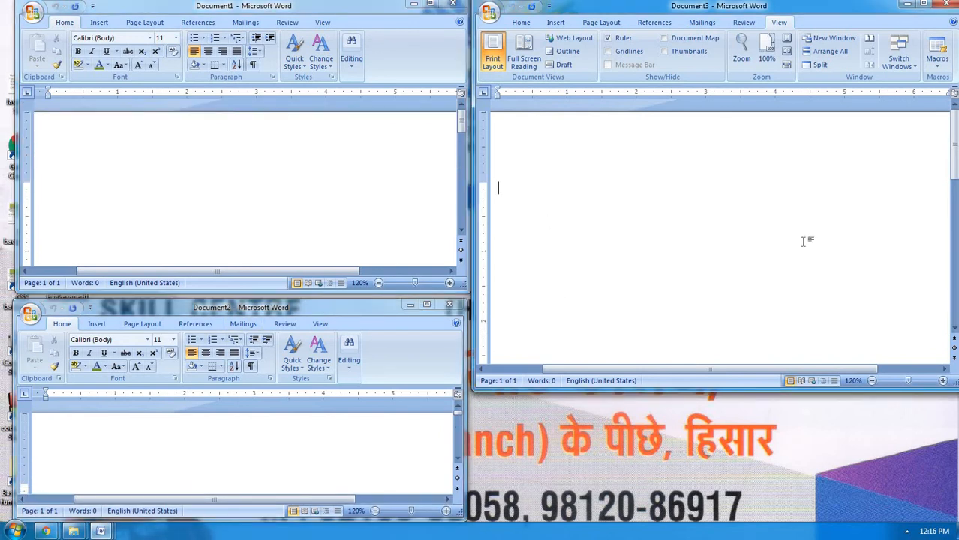
{"action": "scroll", "coordinate": [804, 241], "scroll_direction": "down", "scroll_amount": 2}
{"action": "scroll", "coordinate": [805, 240], "scroll_direction": "up", "scroll_amount": 2}
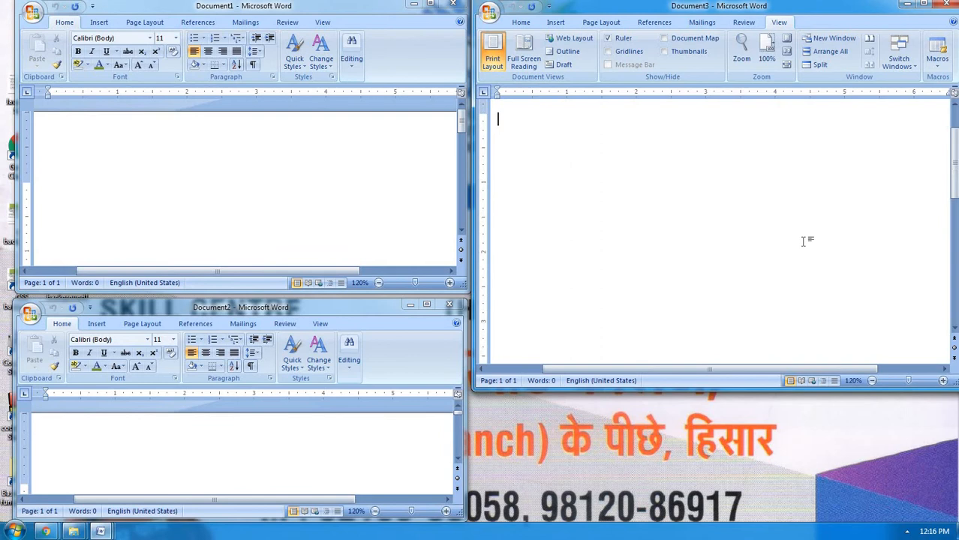
{"action": "left_click", "coordinate": [363, 449]}
{"action": "scroll", "coordinate": [363, 449], "scroll_direction": "down", "scroll_amount": 2}
{"action": "scroll", "coordinate": [362, 450], "scroll_direction": "down", "scroll_amount": 5}
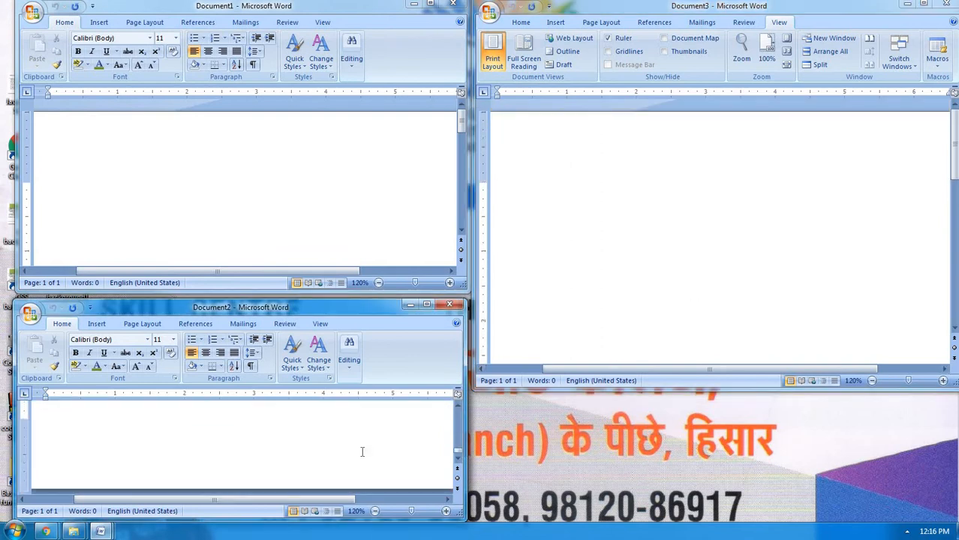
{"action": "scroll", "coordinate": [363, 453], "scroll_direction": "up", "scroll_amount": 4}
{"action": "scroll", "coordinate": [364, 457], "scroll_direction": "up", "scroll_amount": 3}
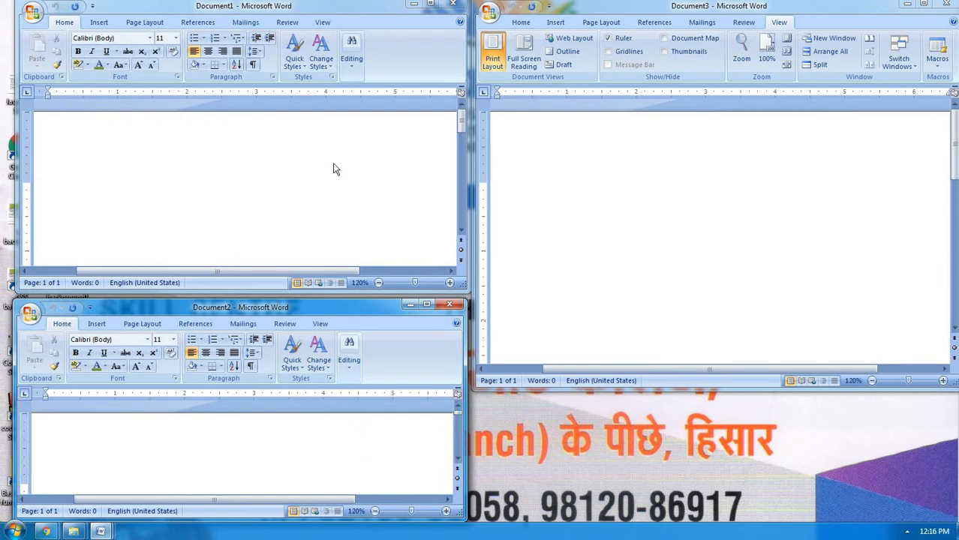
Apply Arrange All from Document1 to stack the three document windows, and maximize Document3.
{"action": "left_click", "coordinate": [321, 22]}
{"action": "left_click", "coordinate": [322, 22]}
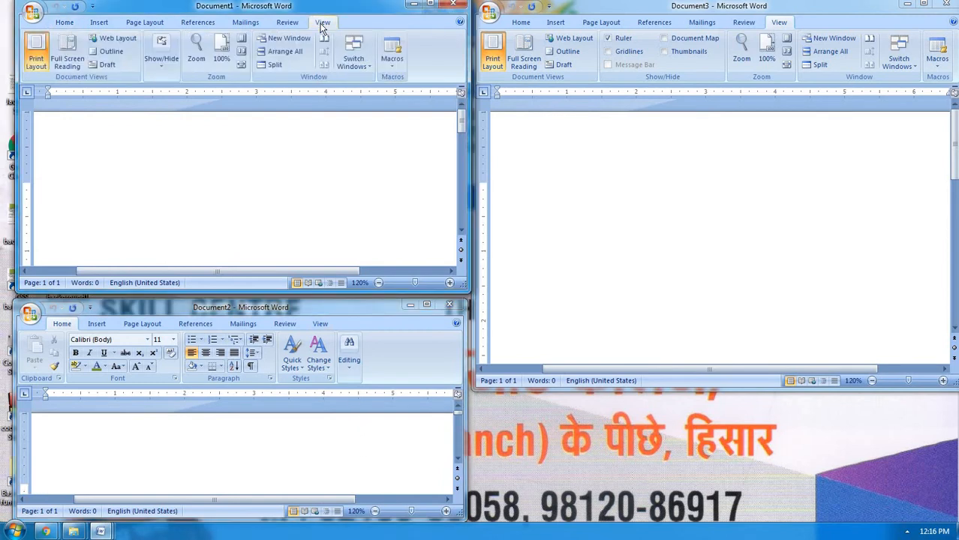
{"action": "left_click", "coordinate": [285, 54]}
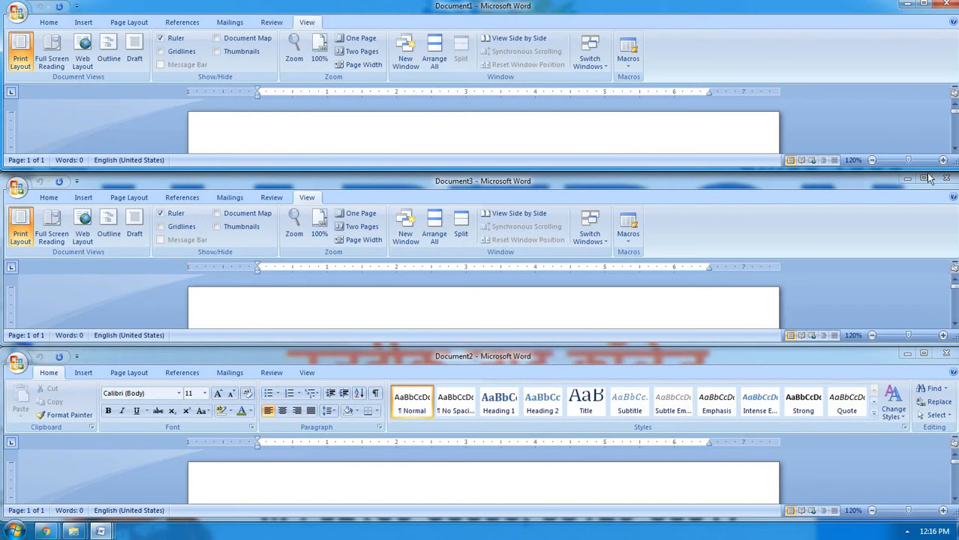
{"action": "left_click", "coordinate": [575, 306]}
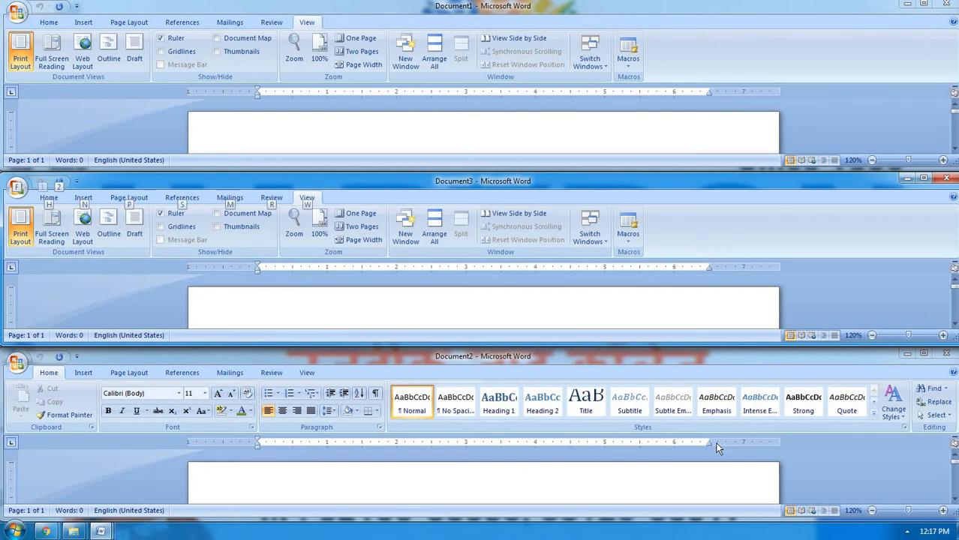
{"action": "key", "text": "alt+space"}
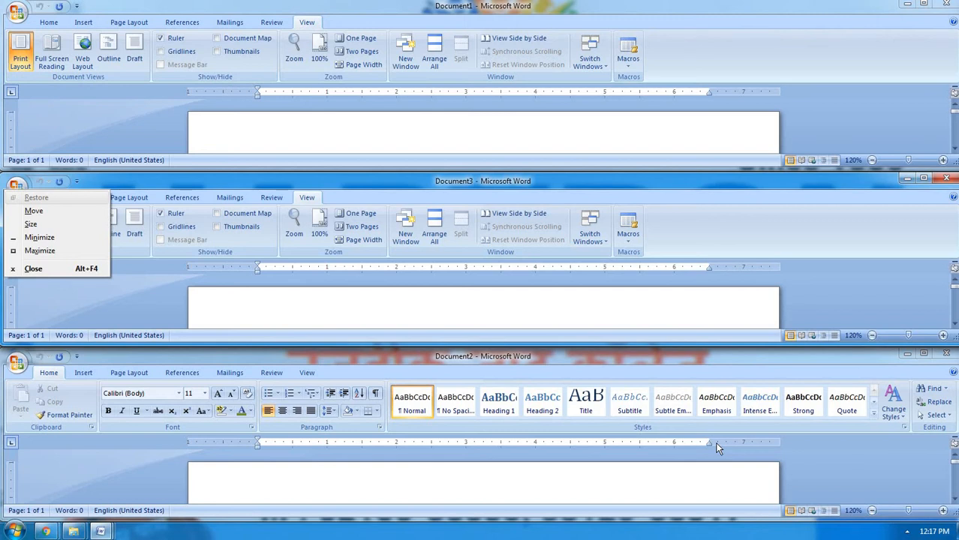
{"action": "key", "text": "x"}
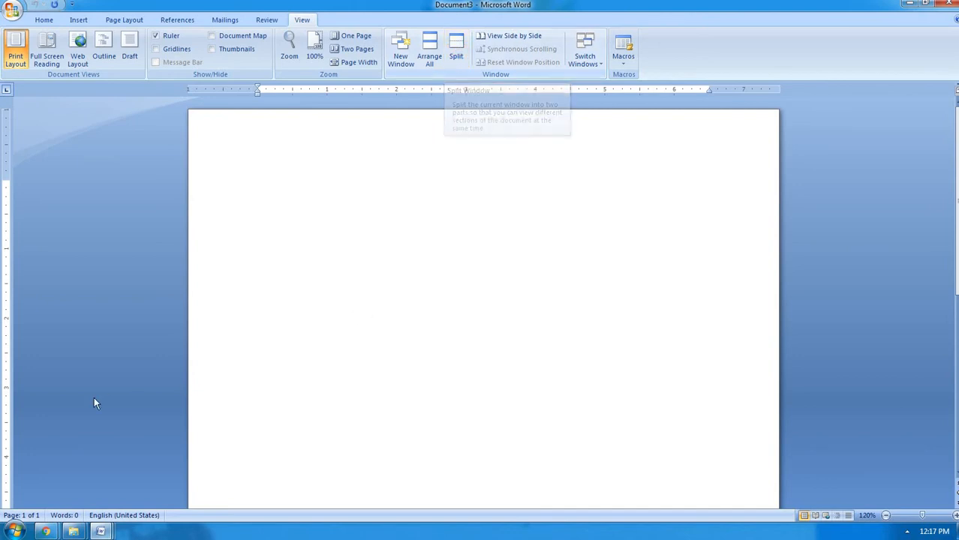
Close both "ms word (view tab complete)" folder windows and the YouTube browser window, and return to Document3.
{"action": "mouse_move", "coordinate": [74, 531]}
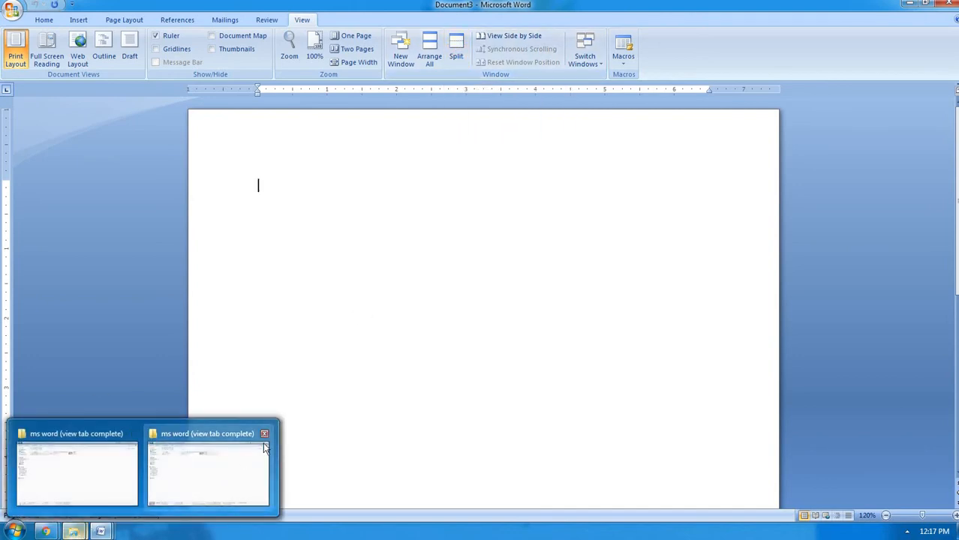
{"action": "left_click", "coordinate": [264, 434]}
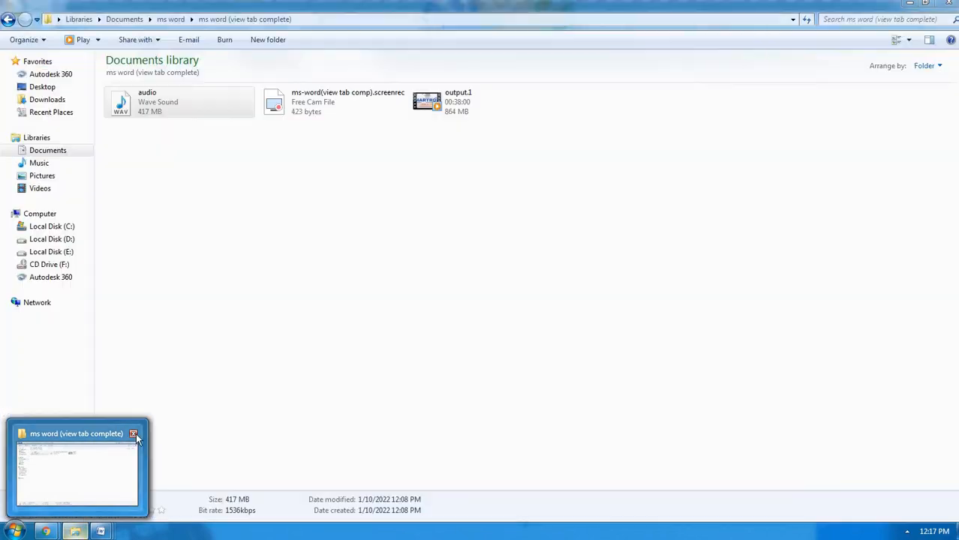
{"action": "left_click", "coordinate": [133, 433]}
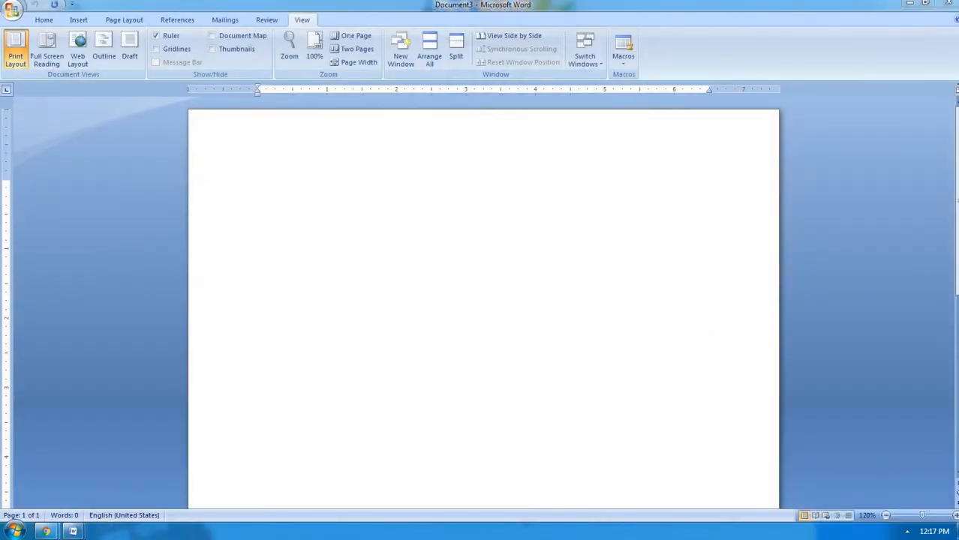
{"action": "mouse_move", "coordinate": [46, 532]}
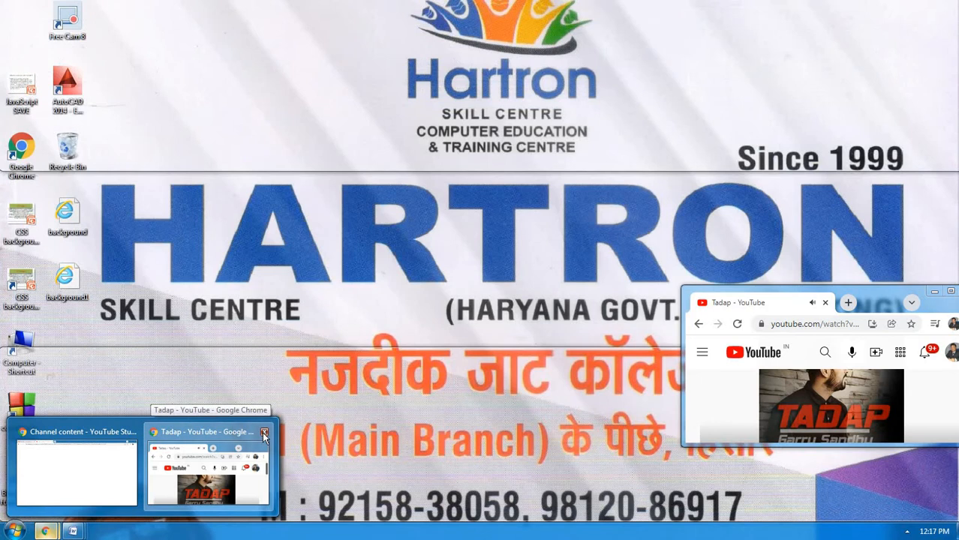
{"action": "left_click", "coordinate": [263, 433]}
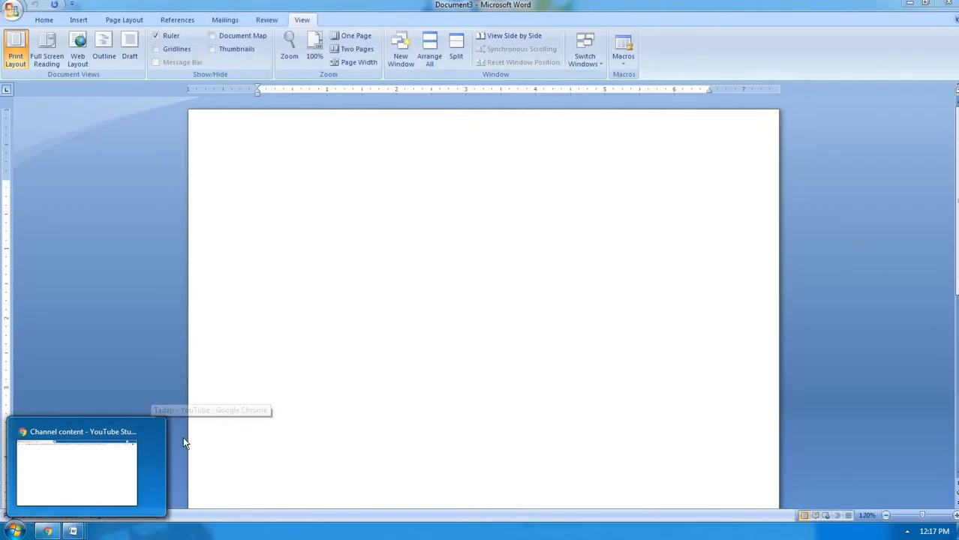
{"action": "mouse_move", "coordinate": [134, 433]}
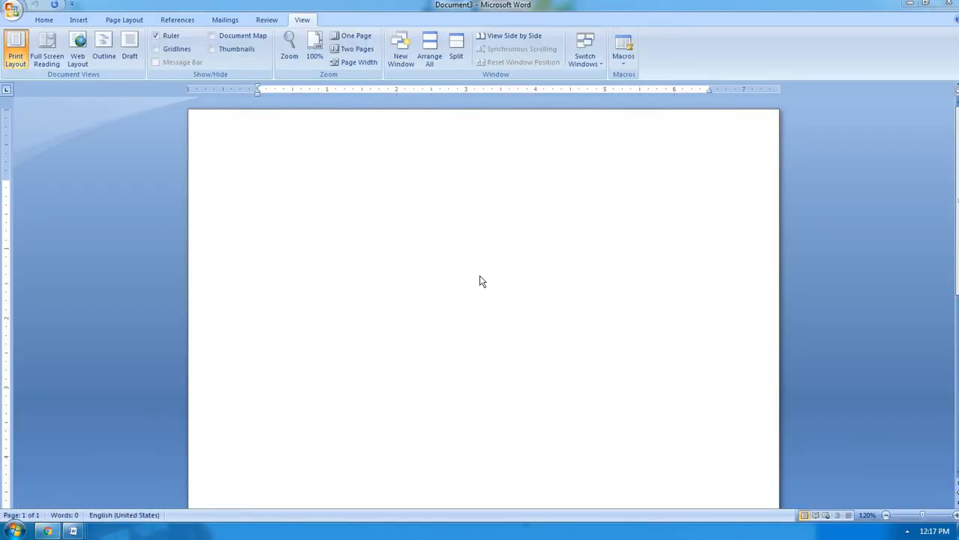
{"action": "left_click", "coordinate": [479, 276]}
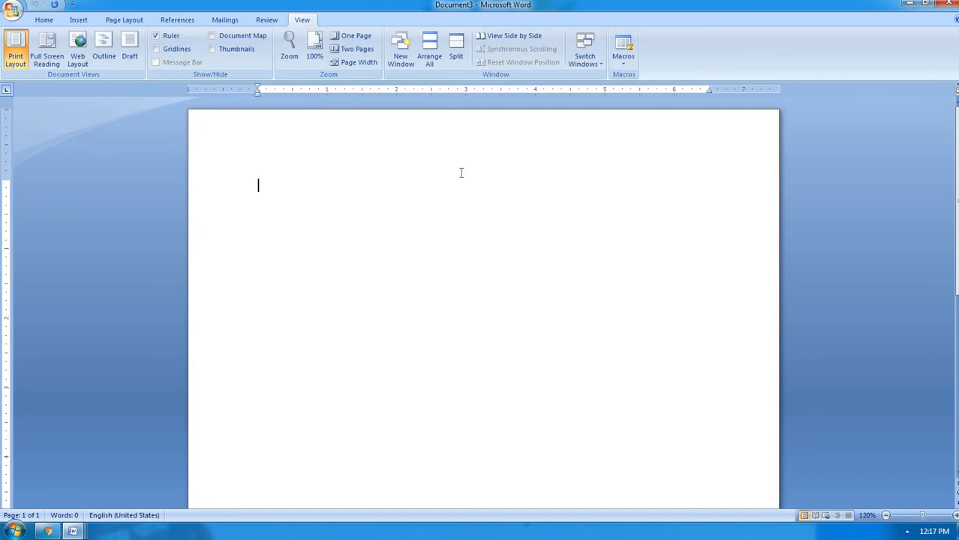
{"action": "left_click", "coordinate": [454, 58]}
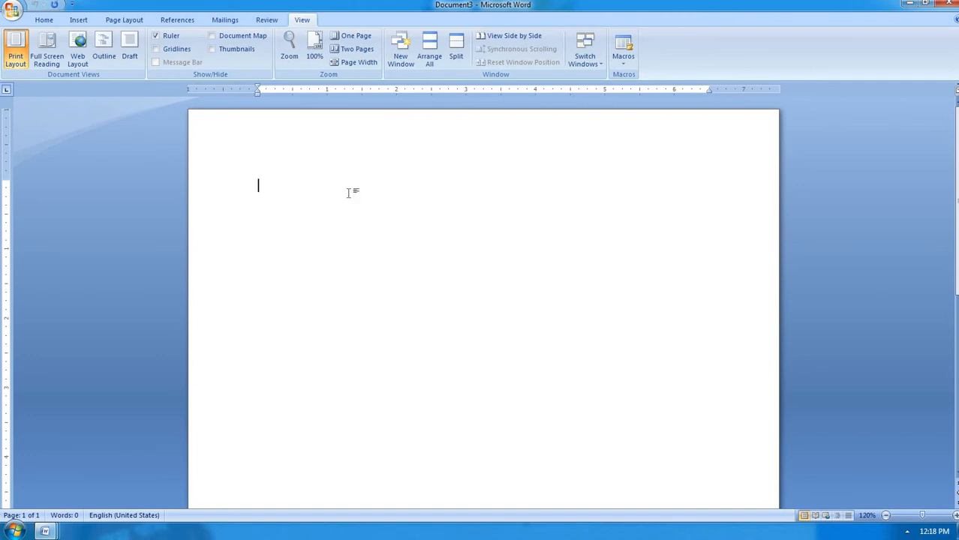
Enter "welcome" on the first line of Document3 and enlarge its font until the word spans over half the line.
{"action": "type", "text": "w"}
{"action": "key", "text": "ctrl+a"}
{"action": "key", "text": "ctrl+bracketright"}
{"action": "key", "text": "ctrl+bracketright"}
{"action": "key", "text": "ctrl+bracketright"}
{"action": "key", "text": "ctrl+bracketright"}
{"action": "key", "text": "ctrl+bracketright"}
{"action": "key", "text": "ctrl+bracketright"}
{"action": "key", "text": "ctrl+bracketright"}
{"action": "key", "text": "ctrl+bracketright"}
{"action": "key", "text": "ctrl+bracketright"}
{"action": "key", "text": "ctrl+bracketright"}
{"action": "key", "text": "ctrl+bracketright"}
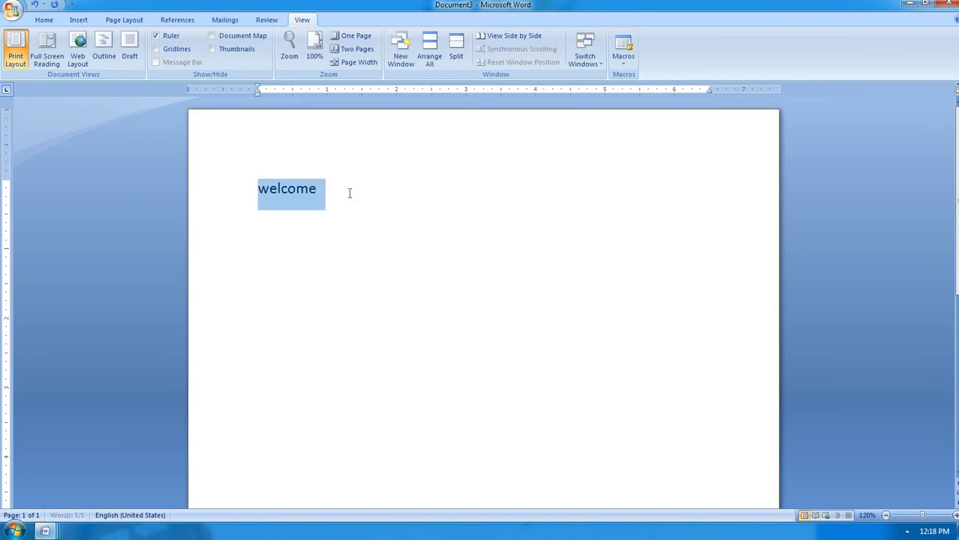
{"action": "key", "text": "ctrl+bracketright"}
{"action": "key", "text": "ctrl+bracketright"}
{"action": "key", "text": "ctrl+bracketright"}
{"action": "key", "text": "ctrl+bracketright"}
{"action": "key", "text": "ctrl+bracketright"}
{"action": "key", "text": "ctrl+bracketright"}
{"action": "key", "text": "ctrl+bracketright"}
{"action": "key", "text": "ctrl+bracketright"}
{"action": "key", "text": "ctrl+bracketright"}
{"action": "key", "text": "ctrl+bracketright"}
{"action": "key", "text": "ctrl+bracketright"}
{"action": "key", "text": "ctrl+bracketright"}
{"action": "key", "text": "ctrl+bracketright"}
{"action": "key", "text": "ctrl+bracketright"}
{"action": "key", "text": "ctrl+bracketright"}
{"action": "key", "text": "ctrl+bracketright"}
{"action": "key", "text": "ctrl+bracketright"}
{"action": "key", "text": "ctrl+bracketright"}
{"action": "key", "text": "ctrl+bracketright"}
{"action": "key", "text": "ctrl+bracketright"}
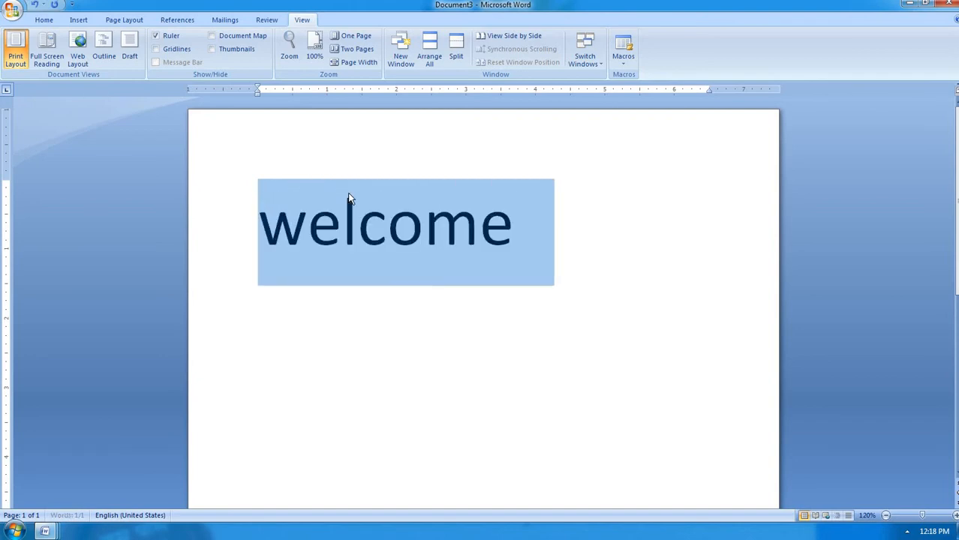
Add the text "hello world!" at the left margin about halfway down the page, well below "welcome".
{"action": "scroll", "coordinate": [324, 493], "scroll_direction": "down", "scroll_amount": 5}
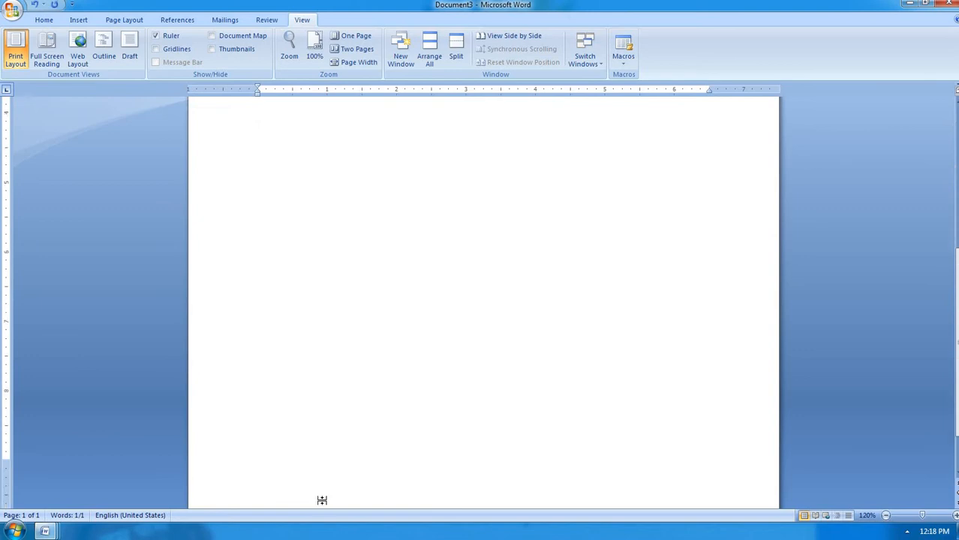
{"action": "double_click", "coordinate": [308, 432]}
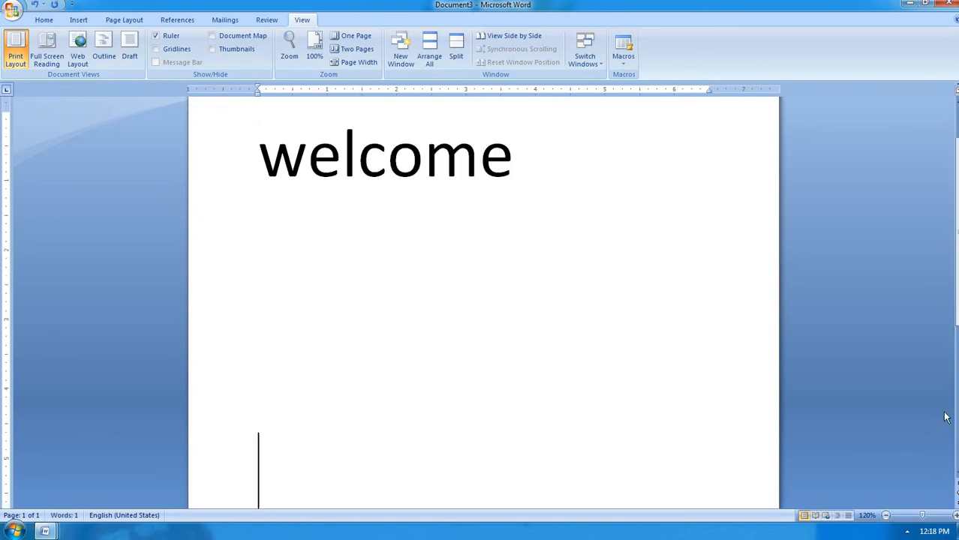
{"action": "type", "text": "hellow"}
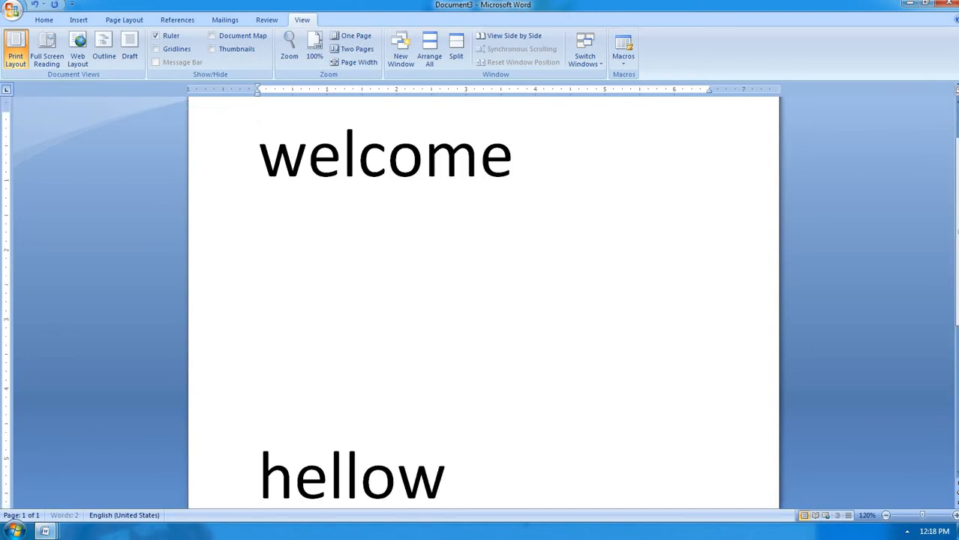
{"action": "key", "text": "BackSpace"}
{"action": "type", "text": "wo"}
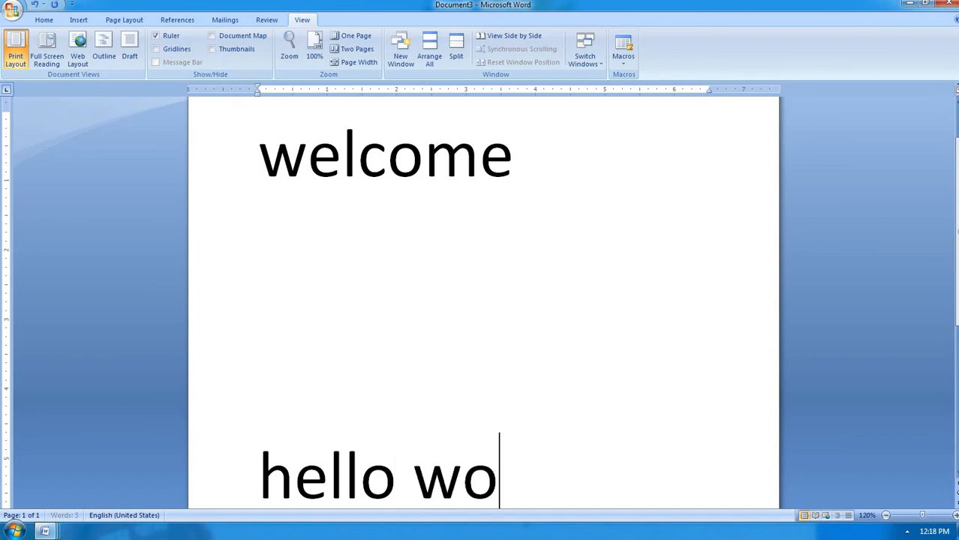
{"action": "type", "text": "rld!"}
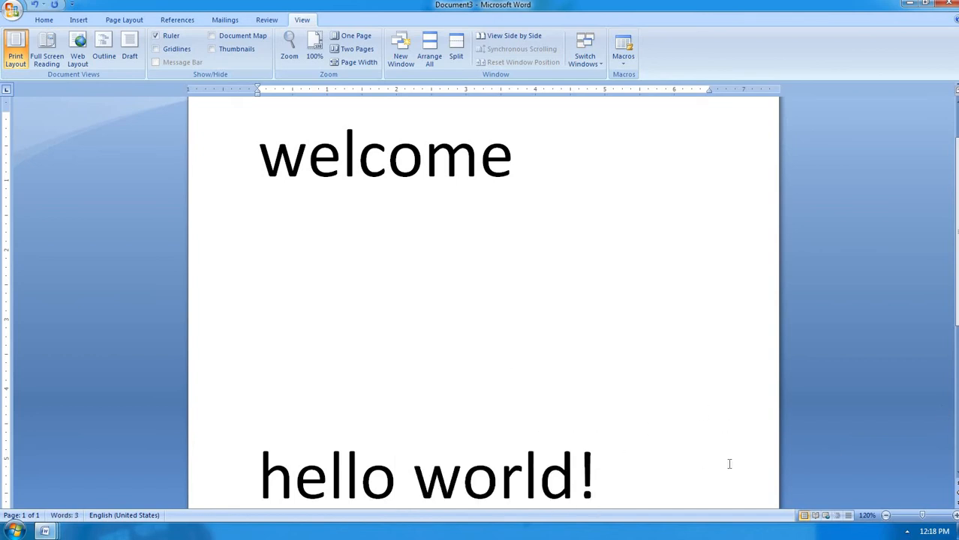
Insert two blank lines before "hello world!" to push it down near the end of the page.
{"action": "scroll", "coordinate": [730, 463], "scroll_direction": "down", "scroll_amount": 4, "text": "ctrl"}
{"action": "scroll", "coordinate": [584, 441], "scroll_direction": "down", "scroll_amount": 2, "text": "ctrl"}
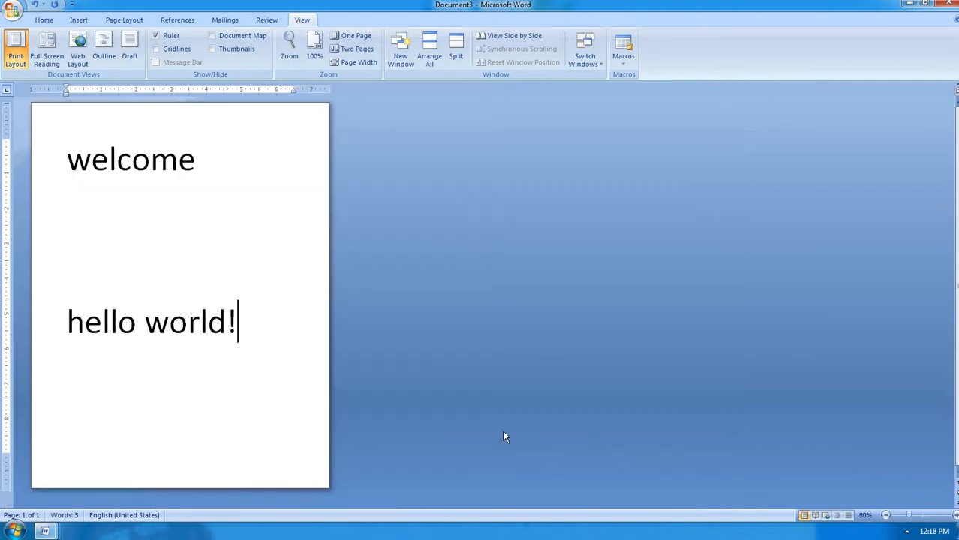
{"action": "left_click", "coordinate": [67, 322]}
{"action": "key", "text": "Return"}
{"action": "key", "text": "Return"}
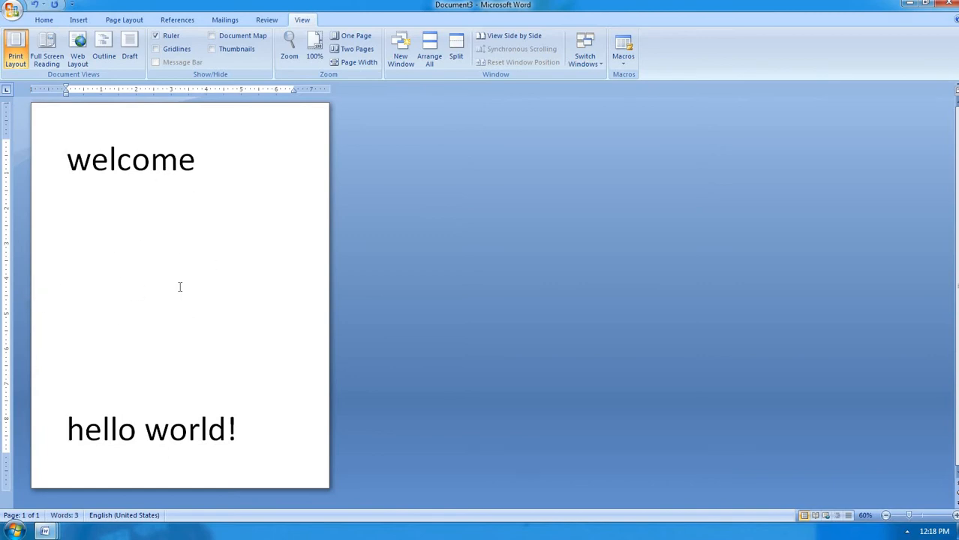
Split the Document3 window midway between the two texts, and bring "hello world!" into the upper pane and "welcome" into the lower one.
{"action": "left_click", "coordinate": [456, 60]}
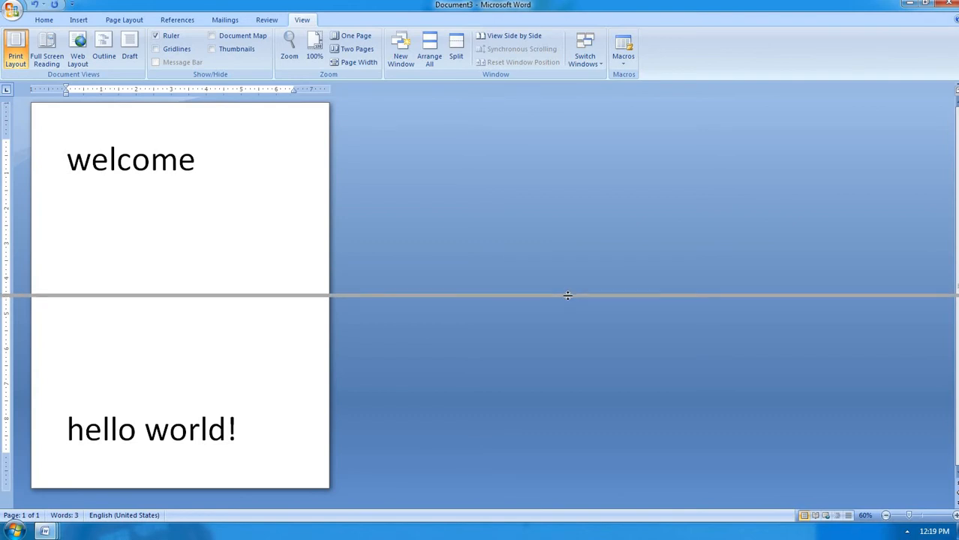
{"action": "left_click", "coordinate": [568, 296]}
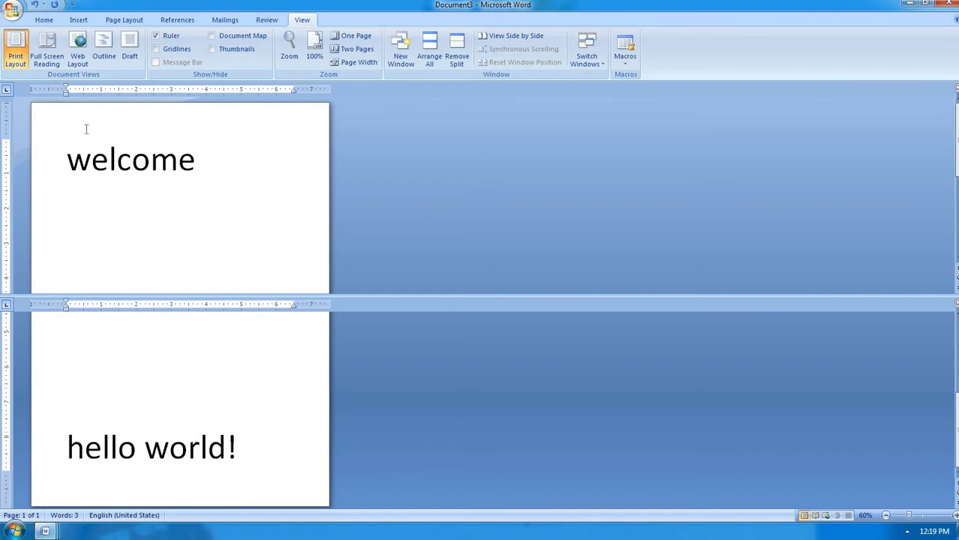
{"action": "scroll", "coordinate": [212, 172], "scroll_direction": "down", "scroll_amount": 5}
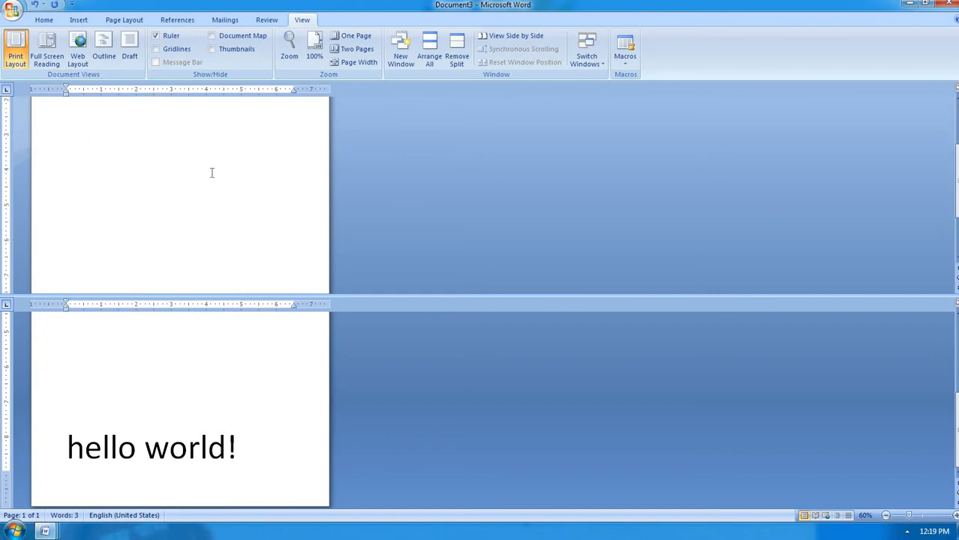
{"action": "scroll", "coordinate": [212, 173], "scroll_direction": "down", "scroll_amount": 1}
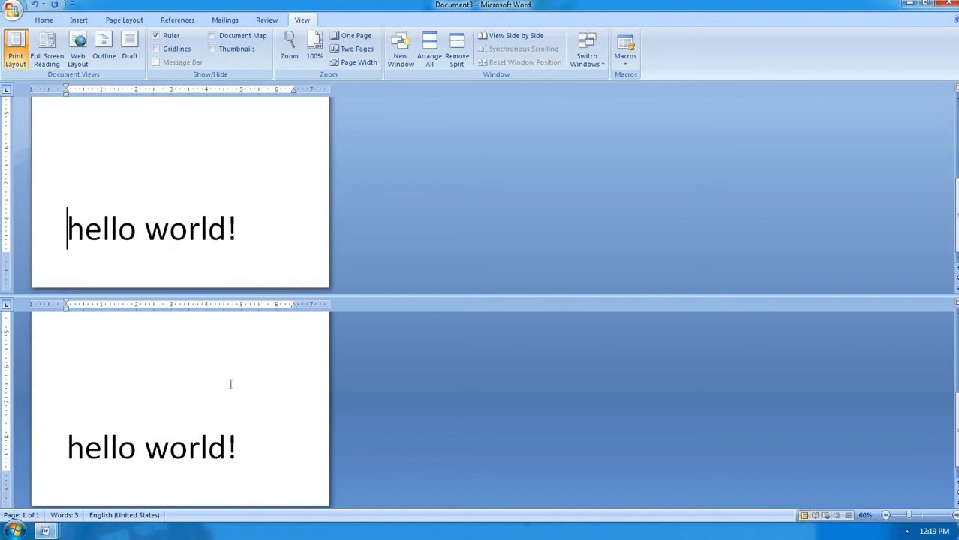
{"action": "scroll", "coordinate": [230, 384], "scroll_direction": "up", "scroll_amount": 6}
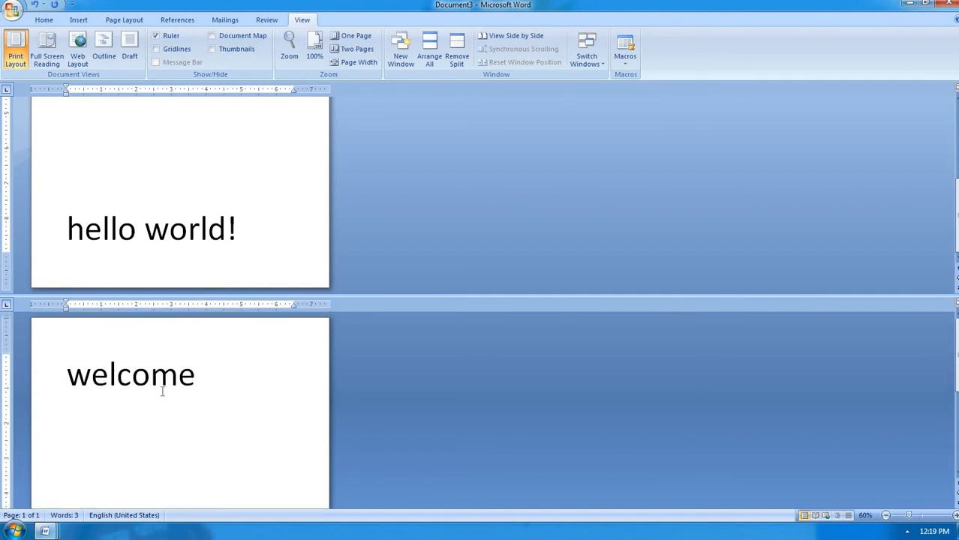
{"action": "scroll", "coordinate": [160, 390], "scroll_direction": "down", "scroll_amount": 5}
{"action": "scroll", "coordinate": [162, 391], "scroll_direction": "up", "scroll_amount": 5}
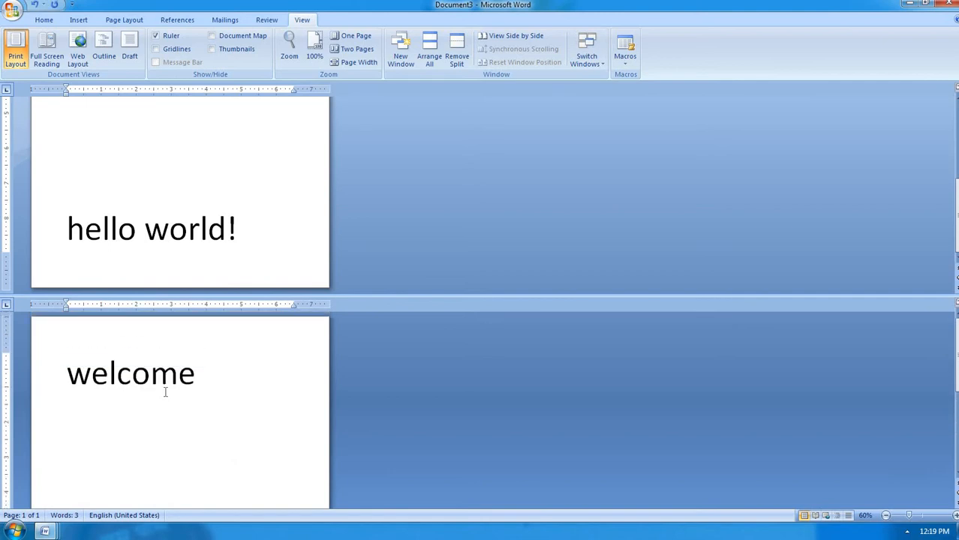
{"action": "scroll", "coordinate": [300, 237], "scroll_direction": "up", "scroll_amount": 5}
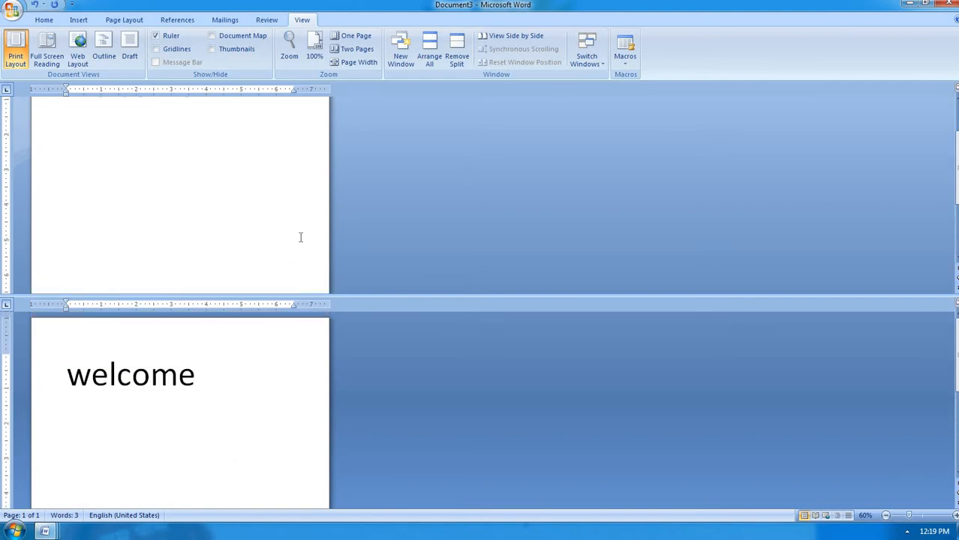
{"action": "scroll", "coordinate": [300, 237], "scroll_direction": "down", "scroll_amount": 5}
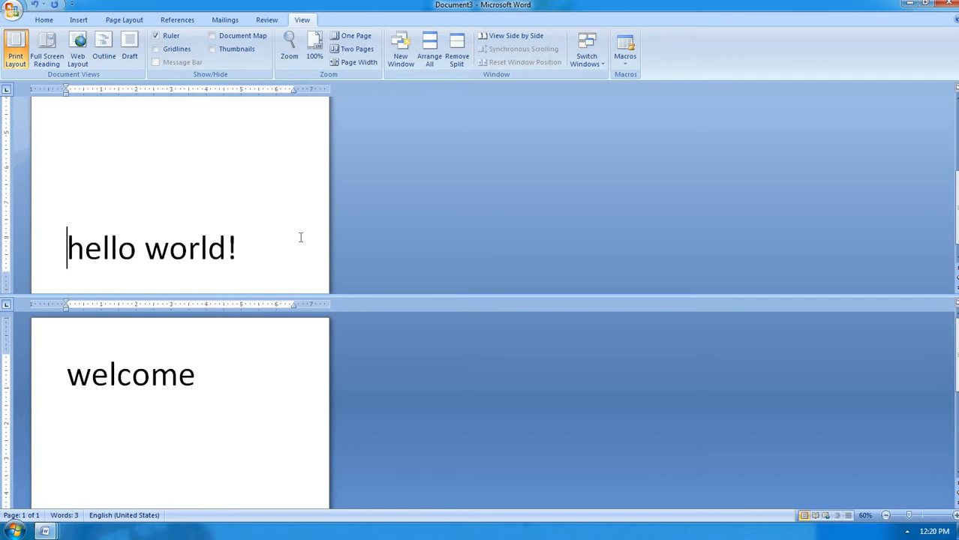
Remove the split from the Document3 window and delete all of the document's text.
{"action": "scroll", "coordinate": [300, 237], "scroll_direction": "down", "scroll_amount": 3}
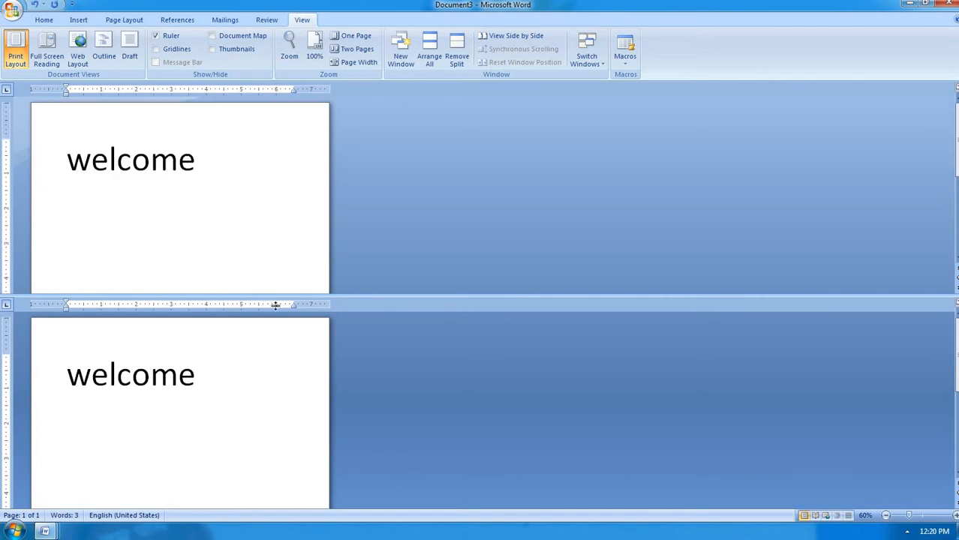
{"action": "left_click", "coordinate": [457, 60]}
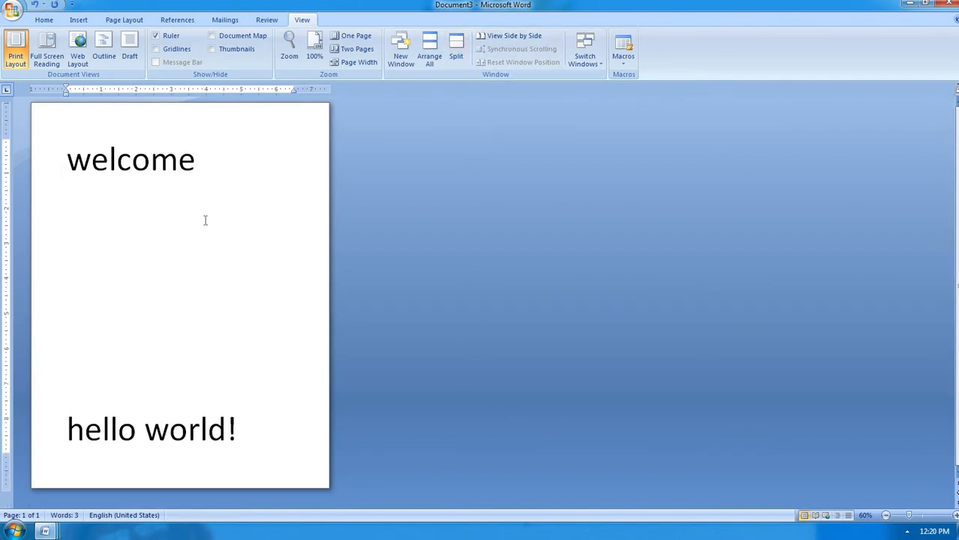
{"action": "scroll", "coordinate": [213, 225], "scroll_direction": "up", "scroll_amount": 3}
{"action": "scroll", "coordinate": [212, 228], "scroll_direction": "up", "scroll_amount": 2}
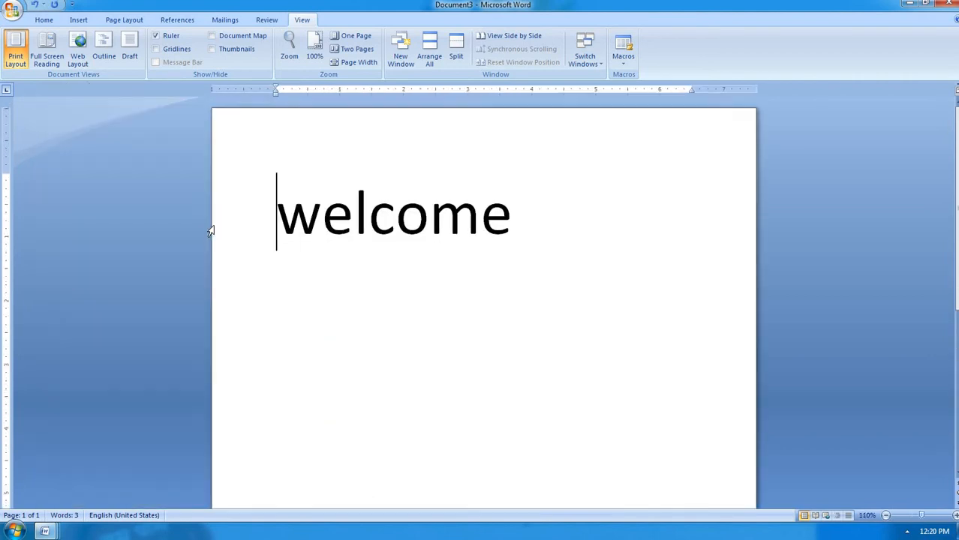
{"action": "triple_click", "coordinate": [211, 231]}
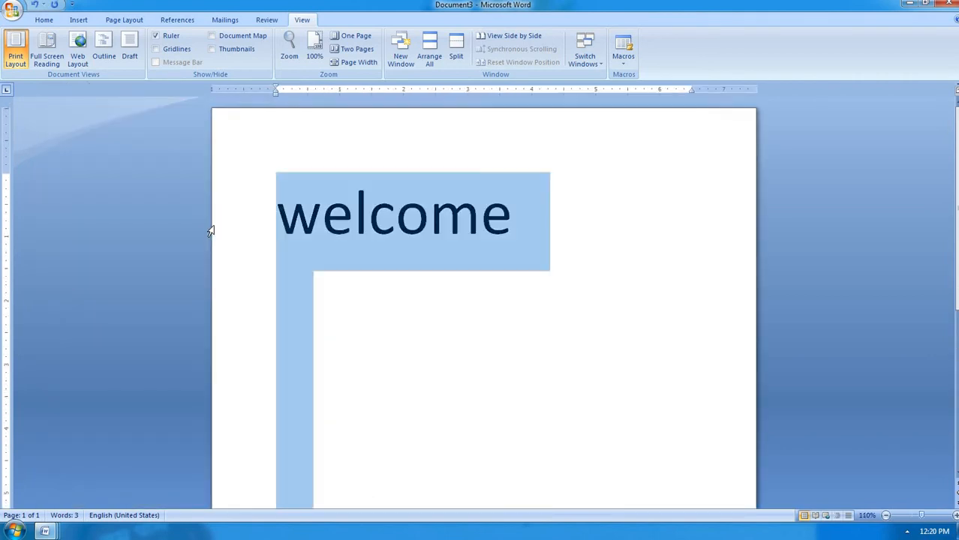
{"action": "key", "text": "Delete"}
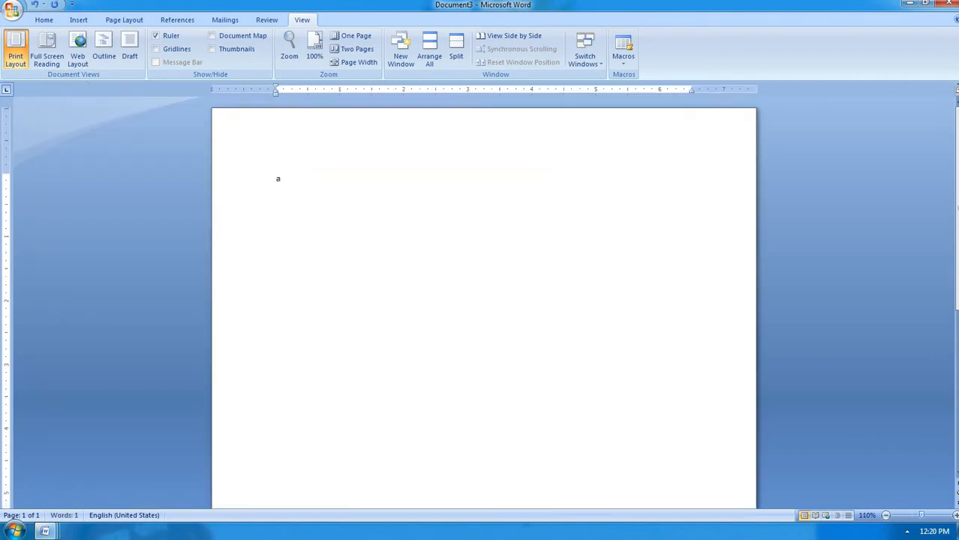
Enter the heading "Arrange all" on the first line and enlarge it to about two and a half times the default font size.
{"action": "type", "text": "arrange all"}
{"action": "left_click", "coordinate": [210, 230]}
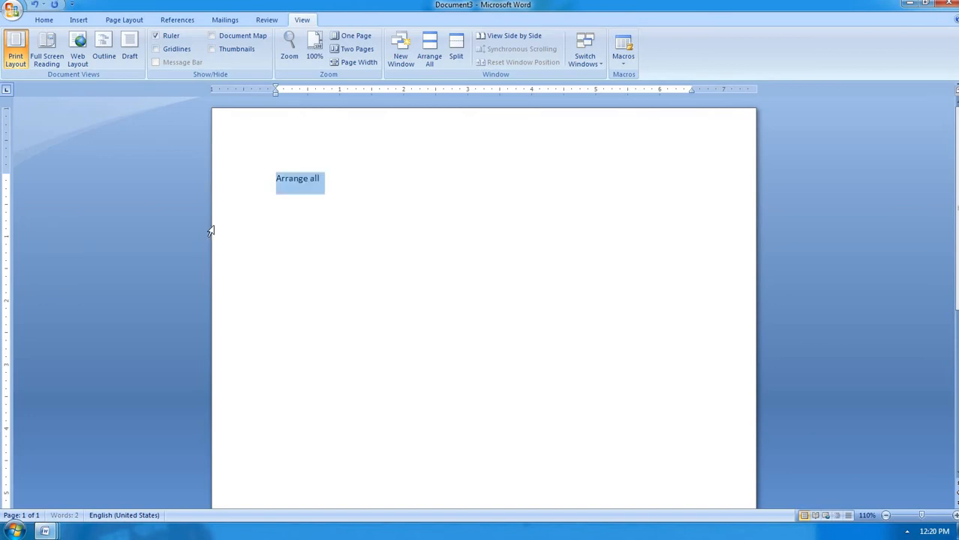
{"action": "key", "text": "ctrl+shift+period"}
{"action": "key", "text": "ctrl+shift+period"}
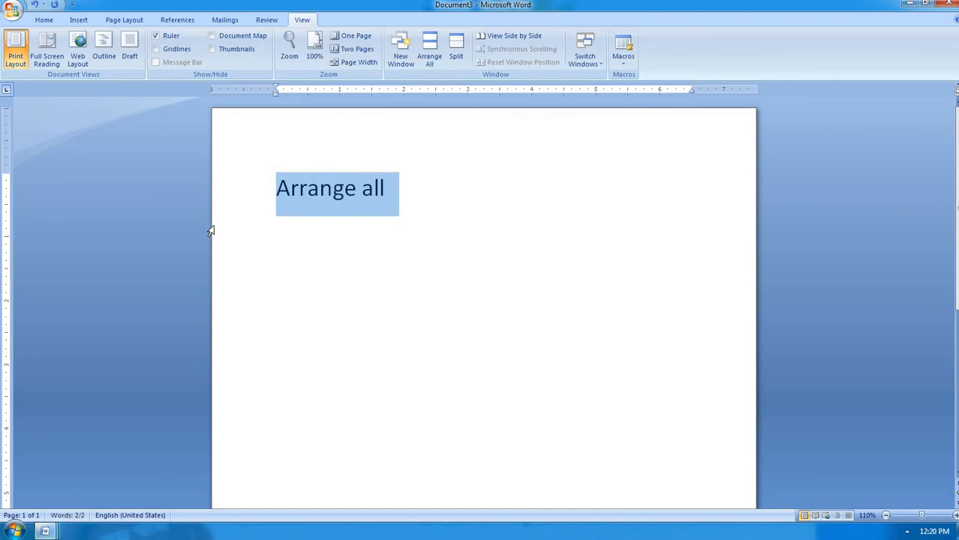
Below the heading, write "This option is to be used when you want to show the all activated windows on the one screen, then we use this option.".
{"action": "key", "text": "End"}
{"action": "key", "text": "Return"}
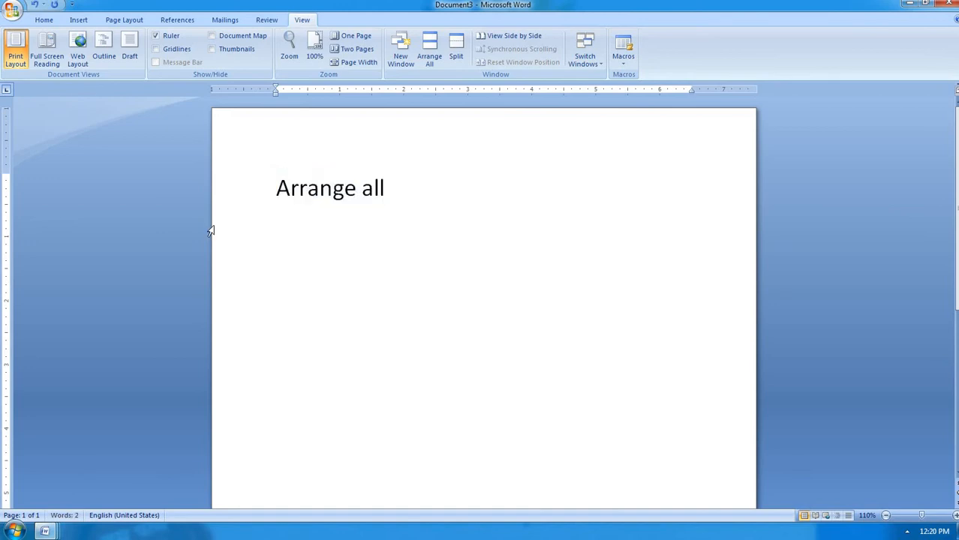
{"action": "type", "text": "t"}
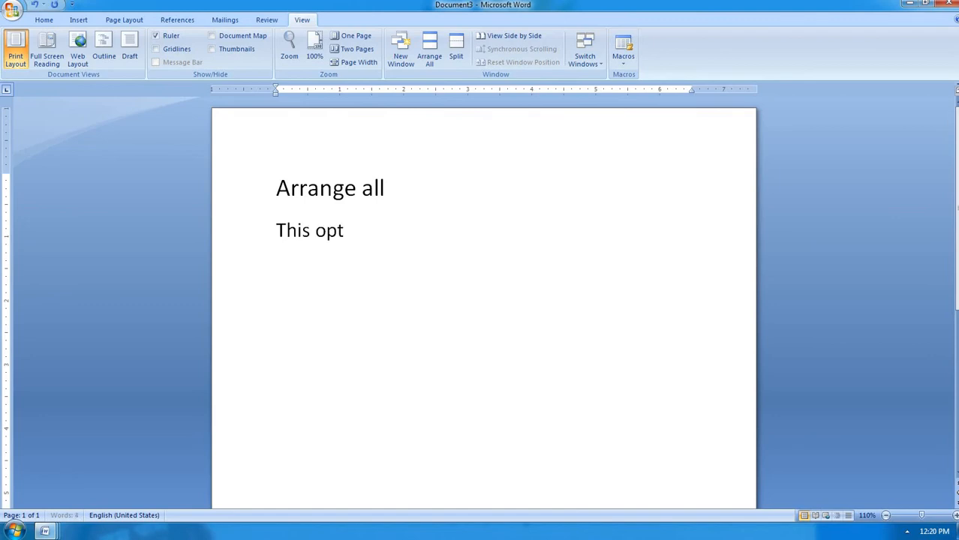
{"action": "type", "text": "his option is to be used when"}
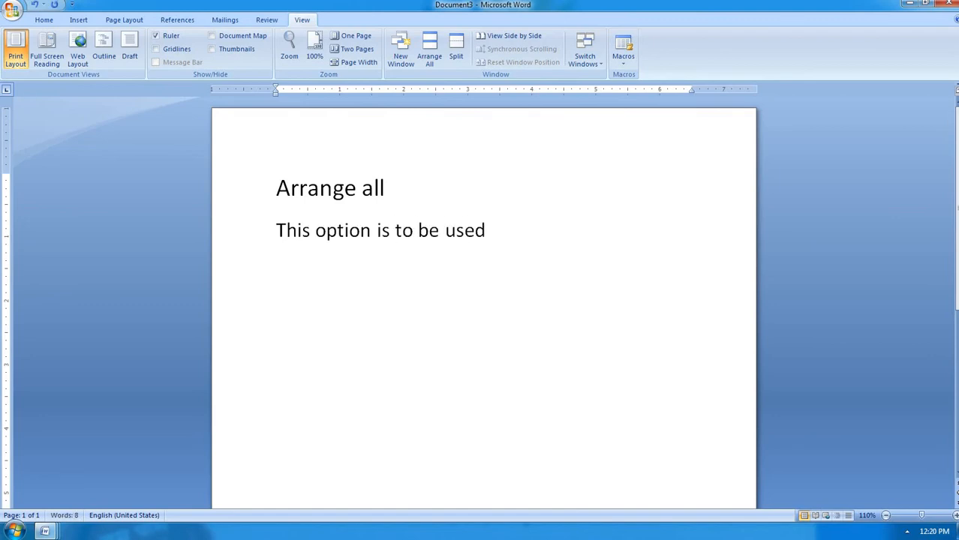
{"action": "type", "text": " you wan"}
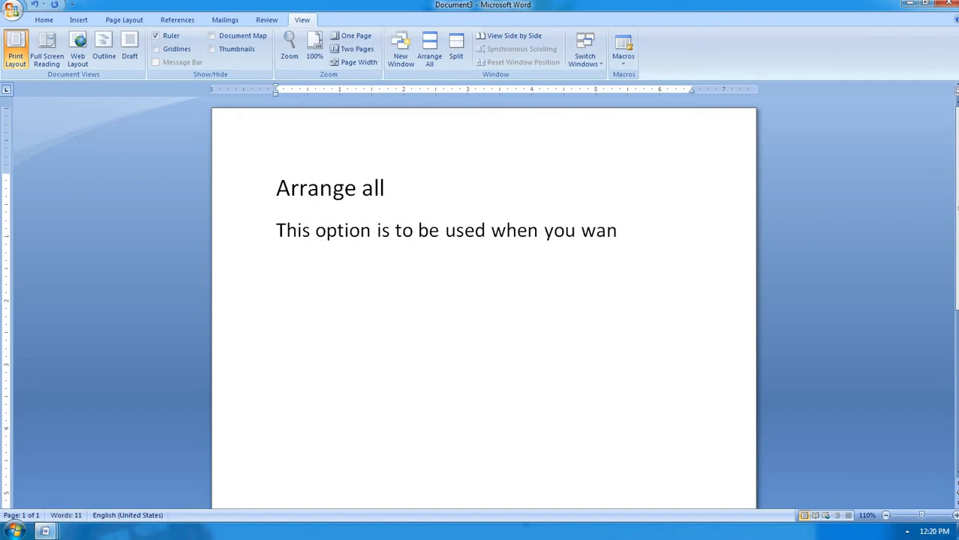
{"action": "type", "text": "t to show"}
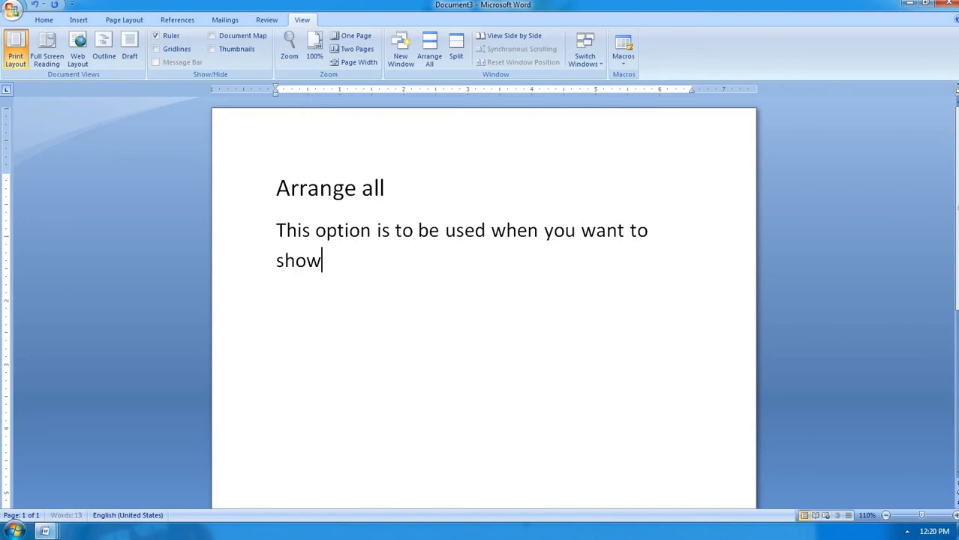
{"action": "type", "text": " the all "}
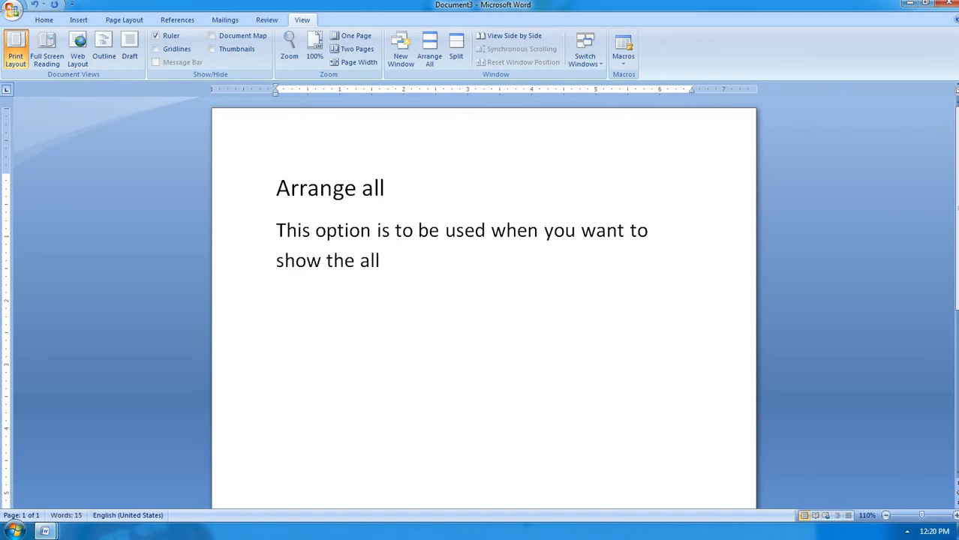
{"action": "type", "text": "activae"}
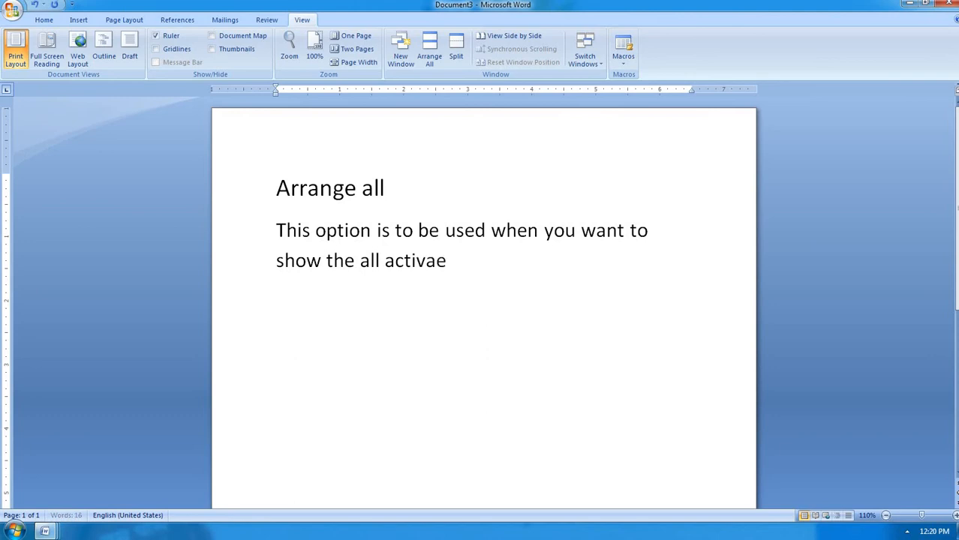
{"action": "key", "text": "BackSpace"}
{"action": "type", "text": "ted windo"}
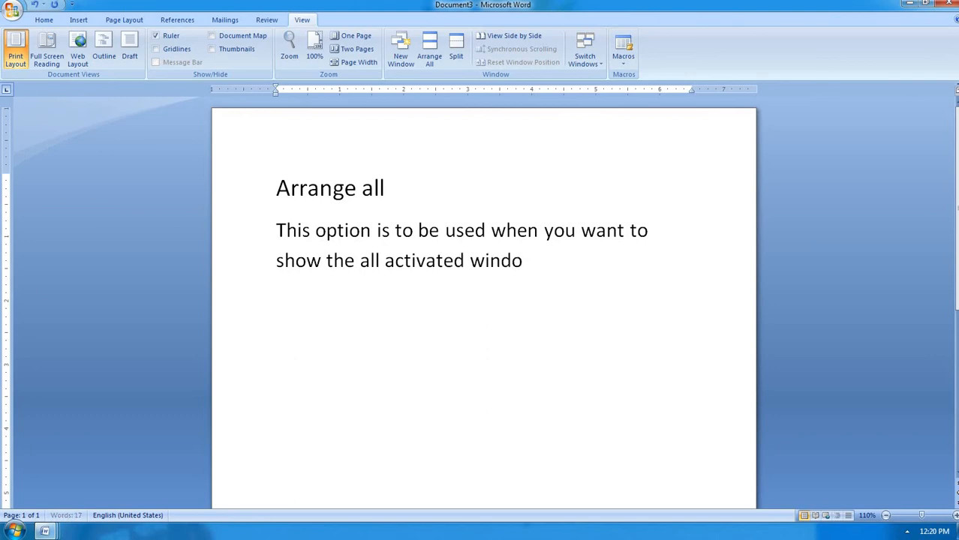
{"action": "type", "text": "ws on the "}
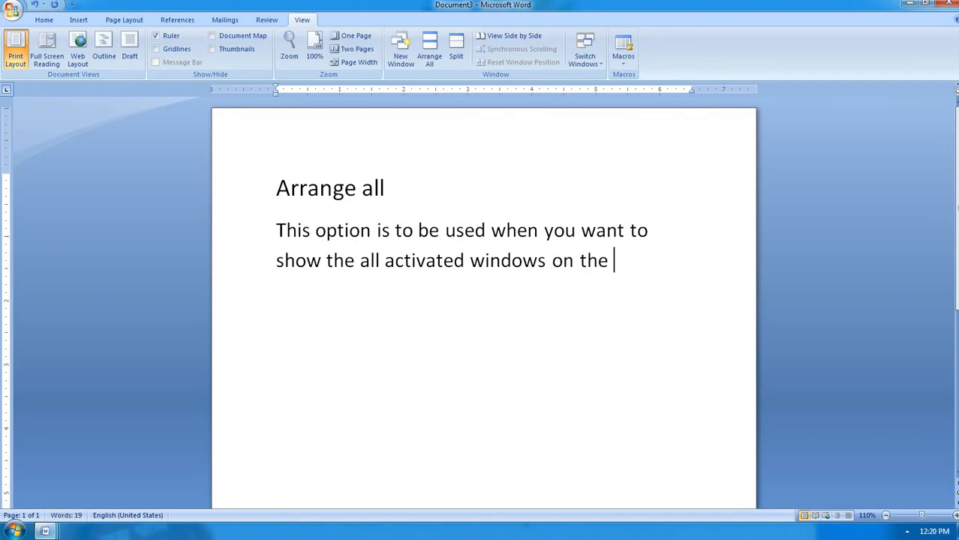
{"action": "type", "text": "one scre"}
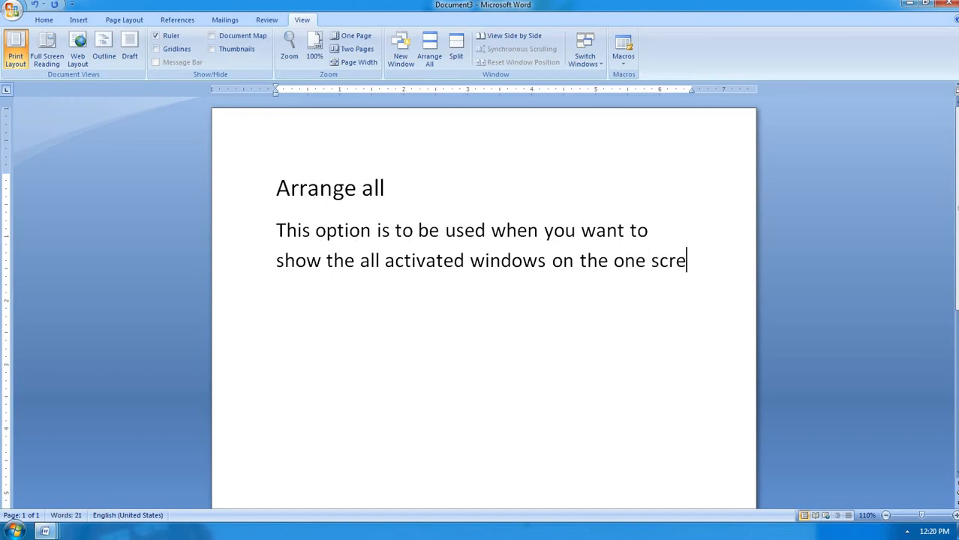
{"action": "type", "text": "en"}
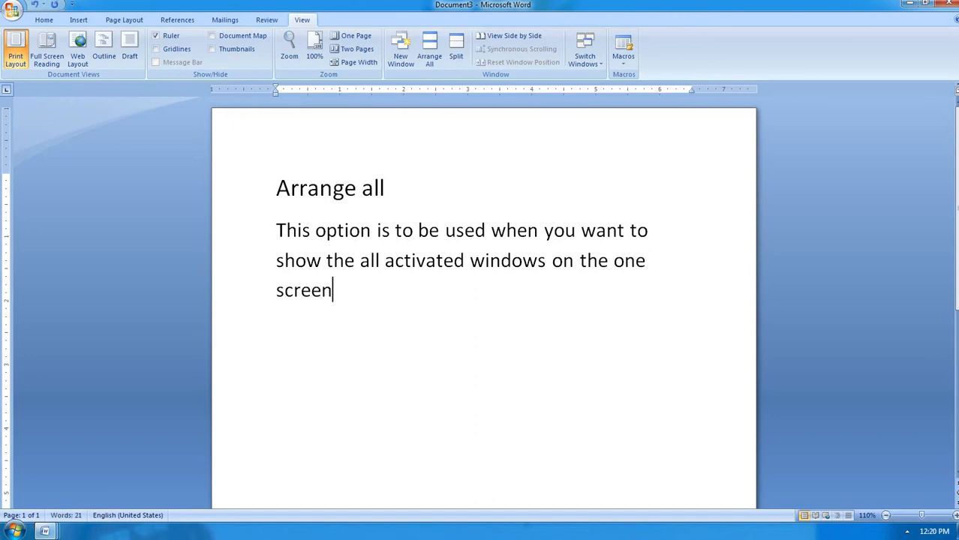
{"action": "type", "text": ", the"}
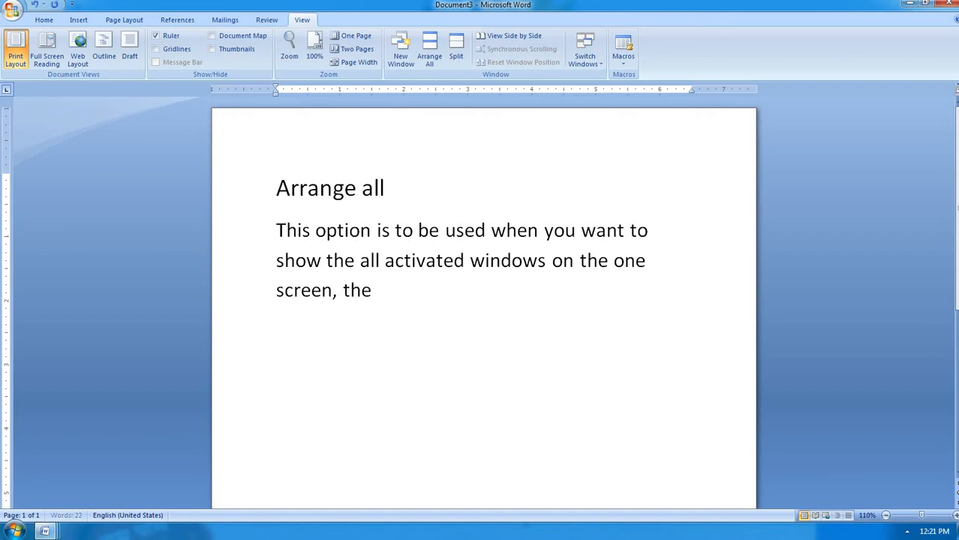
{"action": "type", "text": "n we use"}
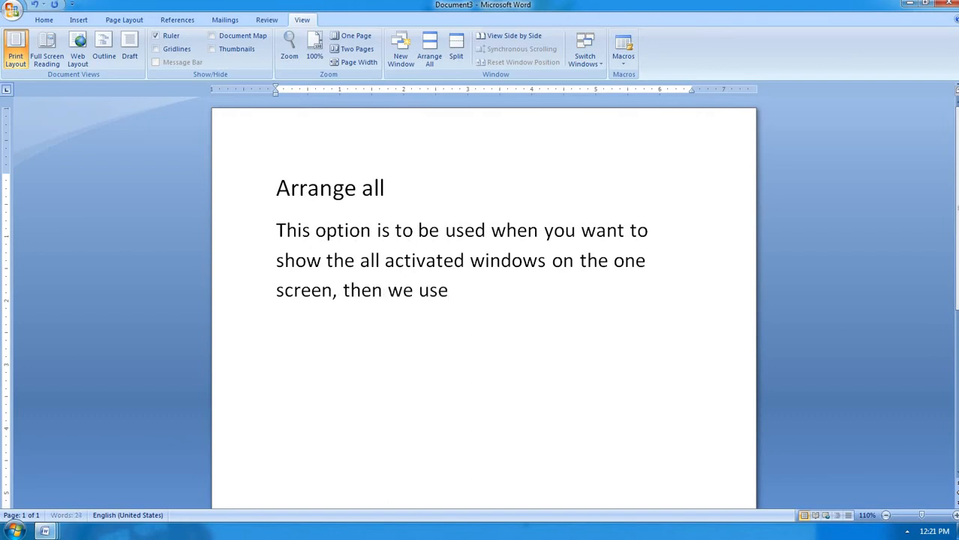
{"action": "type", "text": " this option."}
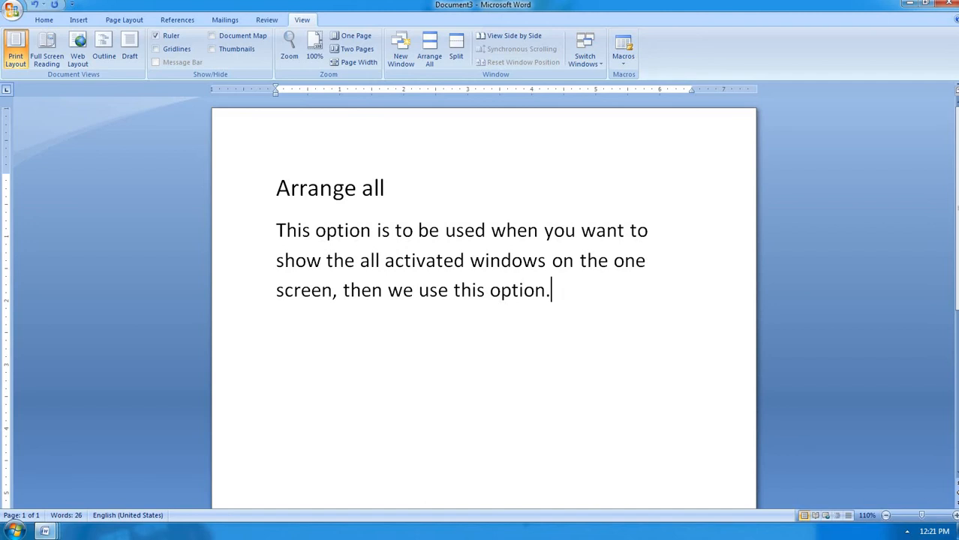
Add the heading "Split" below the Arrange all paragraph, leaving one blank line between them.
{"action": "key", "text": "Return"}
{"action": "key", "text": "Return"}
{"action": "type", "text": "split"}
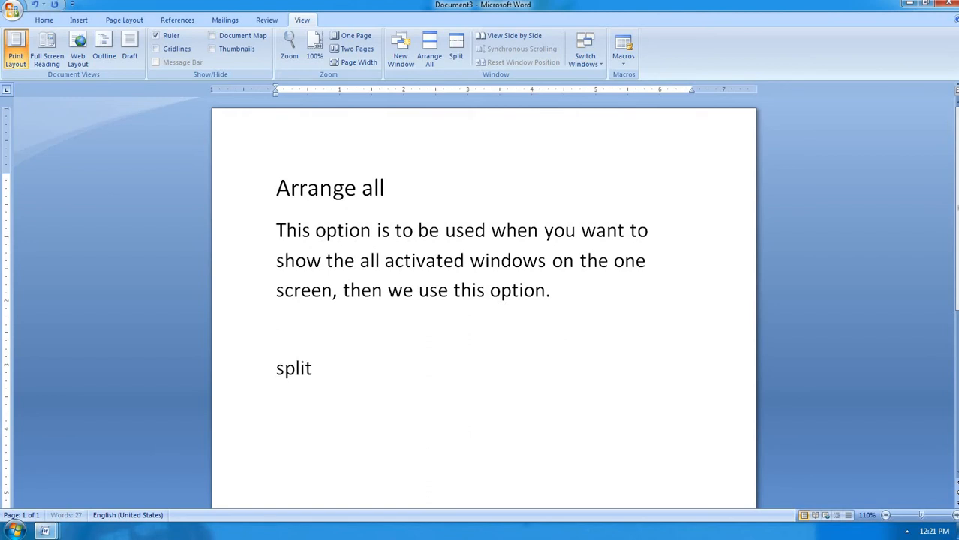
{"action": "key", "text": "Return"}
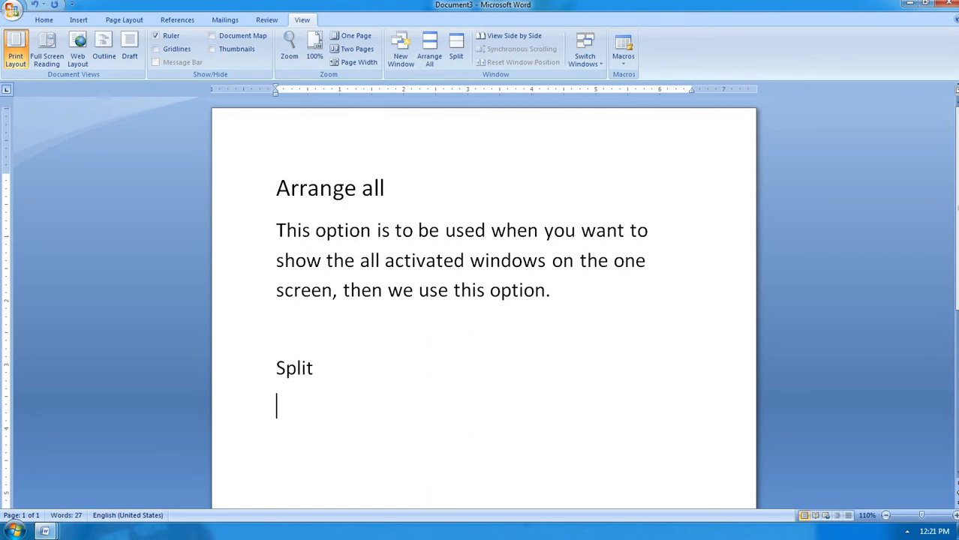
Under the Split heading, write "Split option is to be used when you want to divide the page into two partition then, we".
{"action": "type", "text": "split optio"}
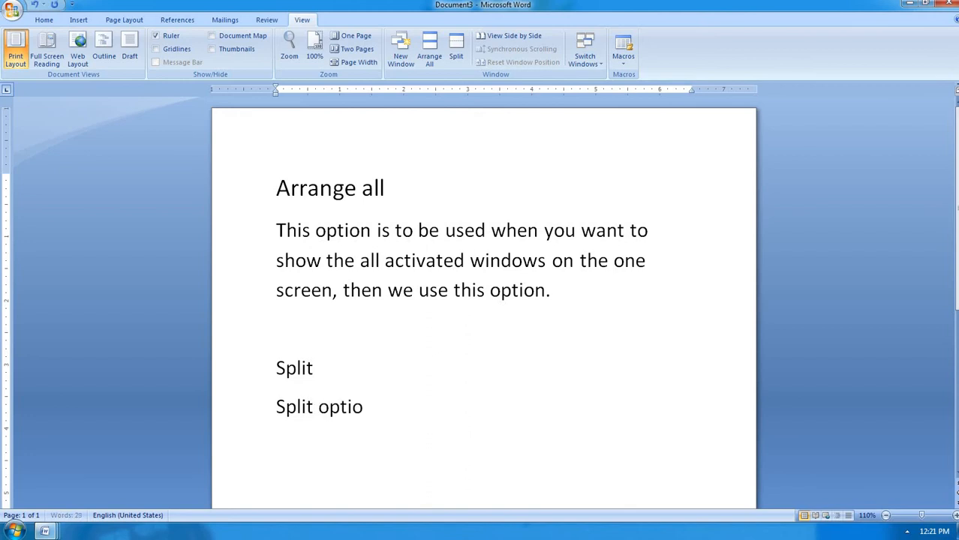
{"action": "type", "text": "n is to be us"}
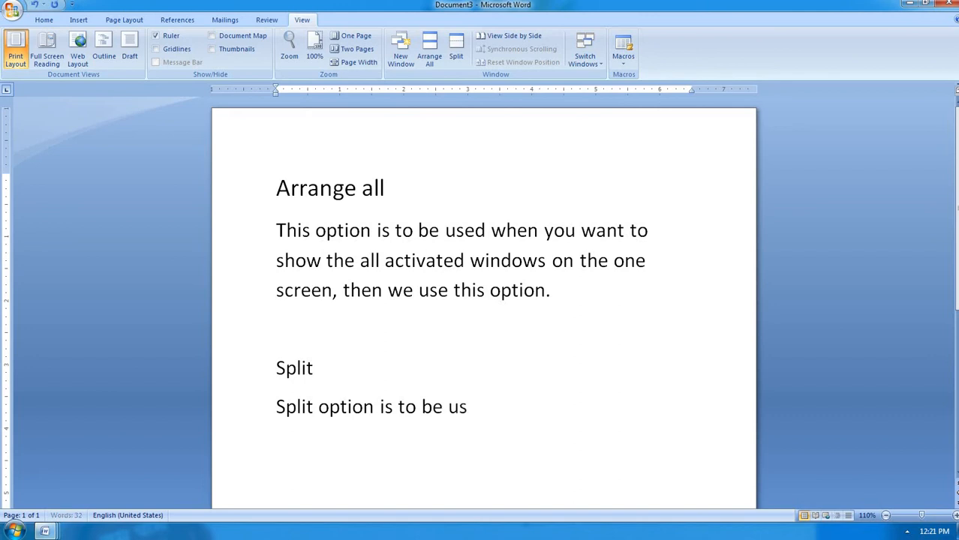
{"action": "type", "text": "ed when"}
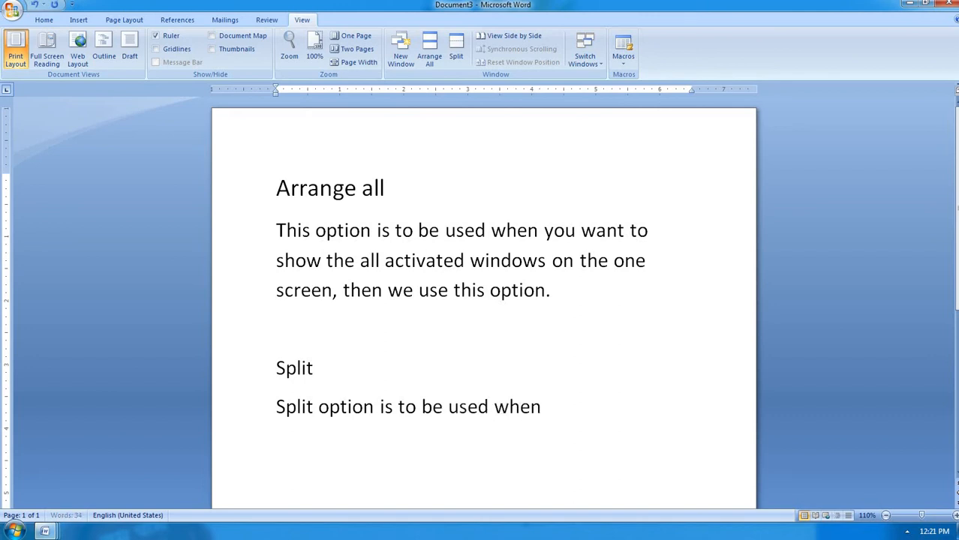
{"action": "type", "text": " you want to "}
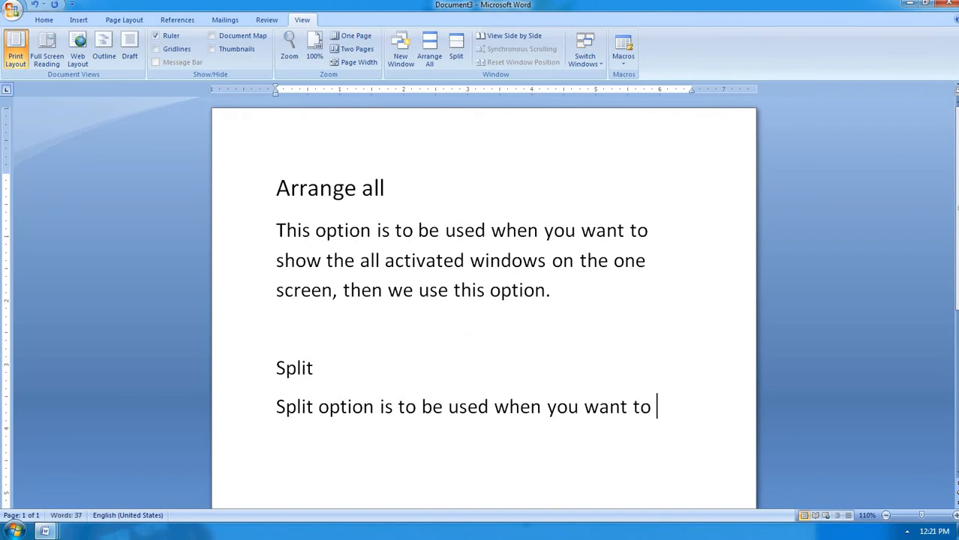
{"action": "type", "text": "divide t"}
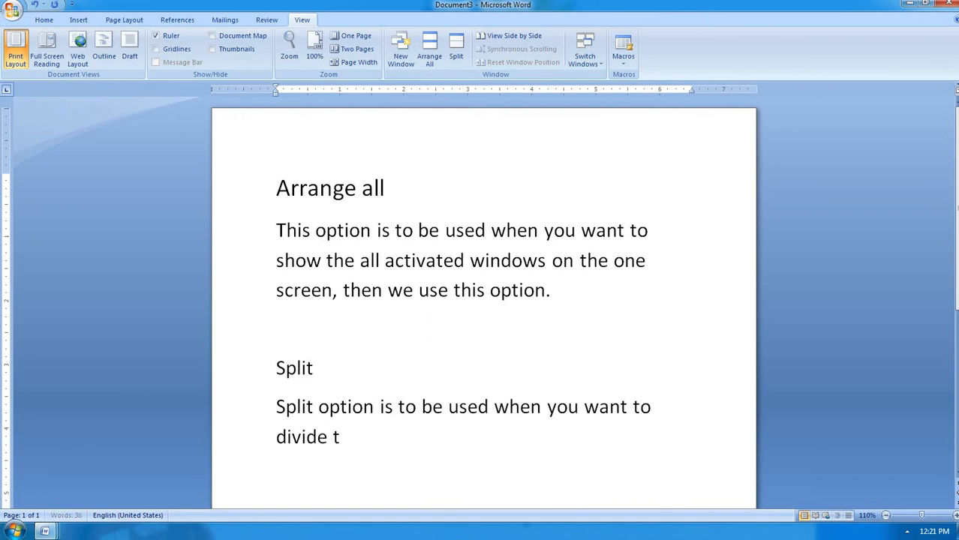
{"action": "type", "text": "he page"}
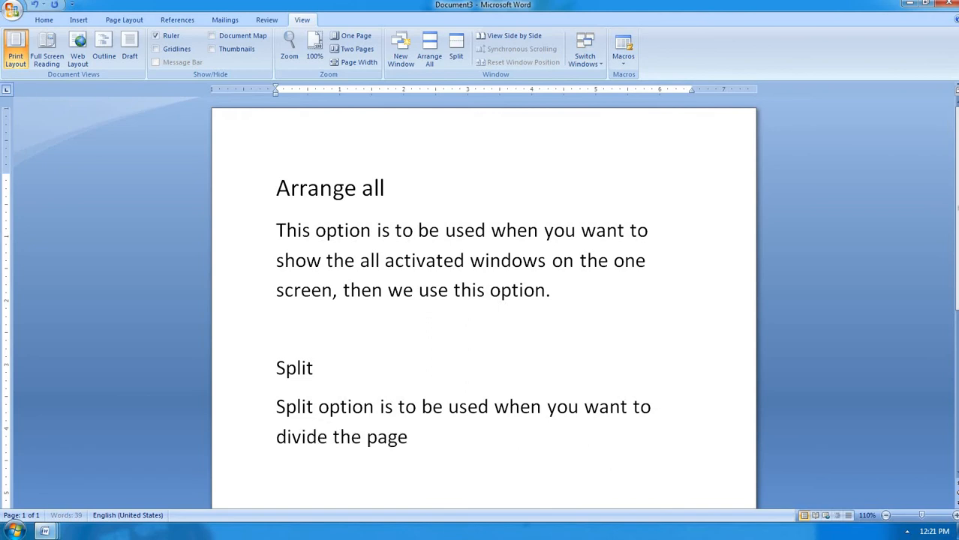
{"action": "type", "text": " in to"}
{"action": "key", "text": "BackSpace"}
{"action": "key", "text": "BackSpace"}
{"action": "key", "text": "BackSpace"}
{"action": "type", "text": "to t"}
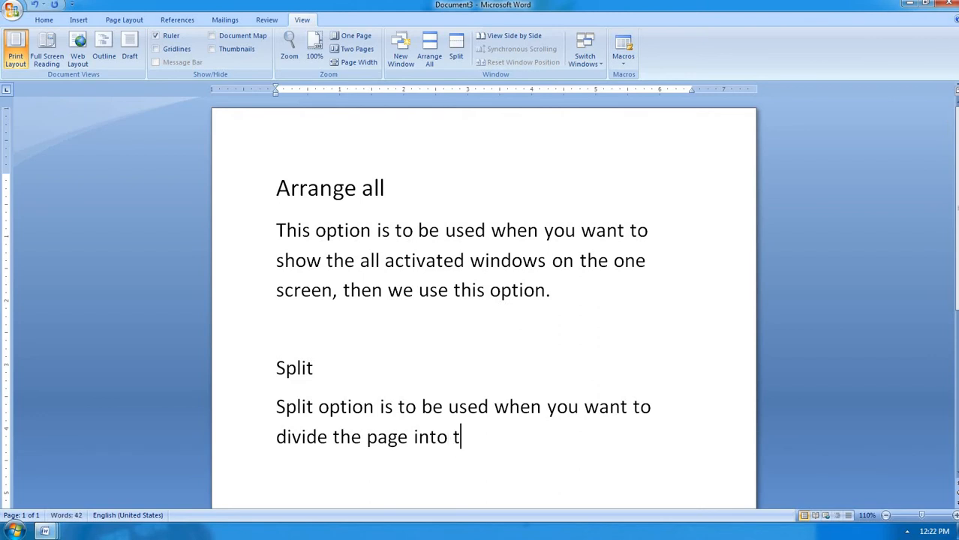
{"action": "type", "text": "wo pa"}
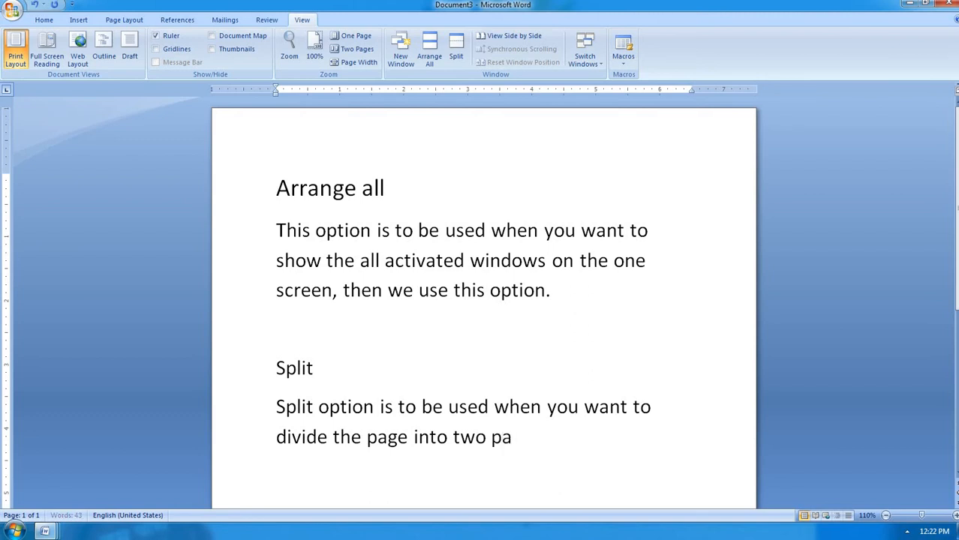
{"action": "type", "text": "rtition t"}
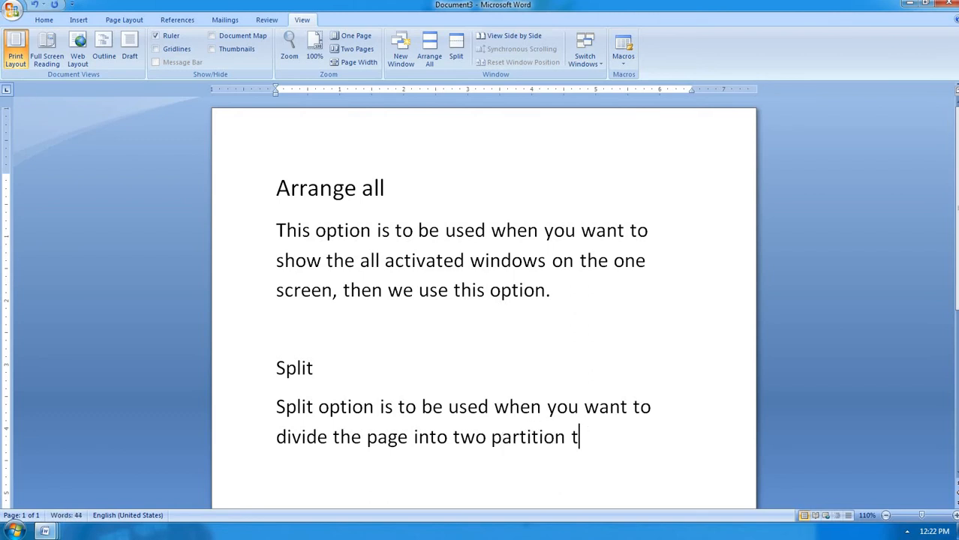
{"action": "type", "text": "hen, we"}
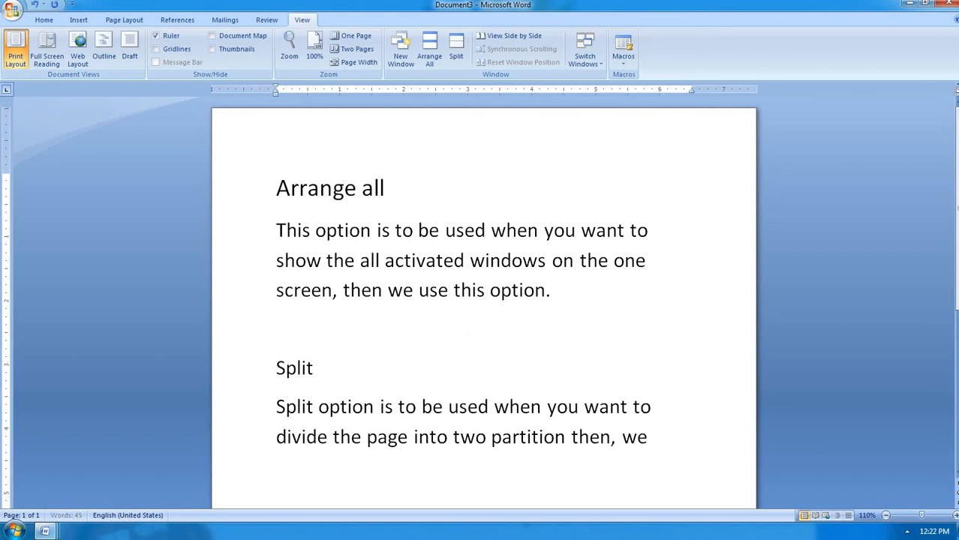
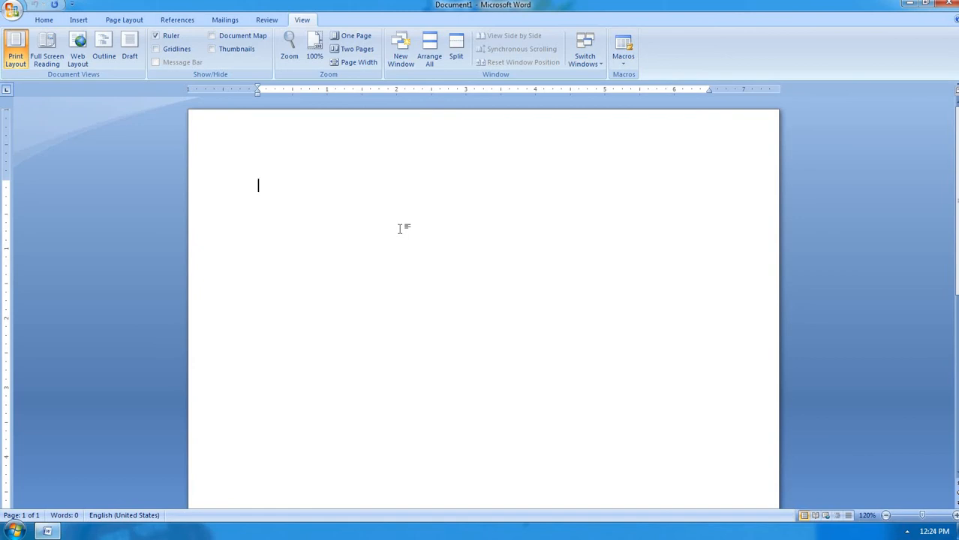
Create another new blank document alongside Document1.
{"action": "key", "text": "ctrl+n"}
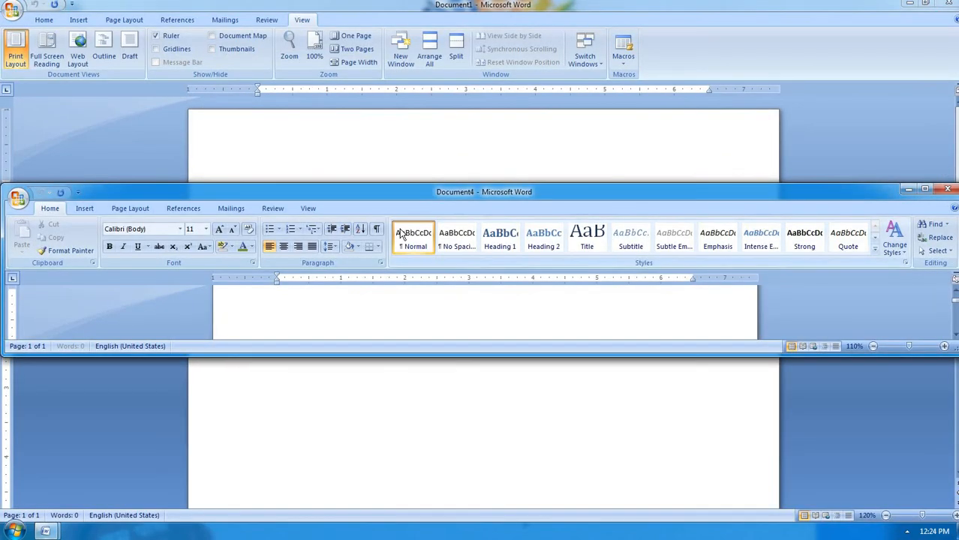
Maximize the Document4 window and view it side by side with Document1.
{"action": "left_click", "coordinate": [925, 188]}
{"action": "left_click", "coordinate": [300, 21]}
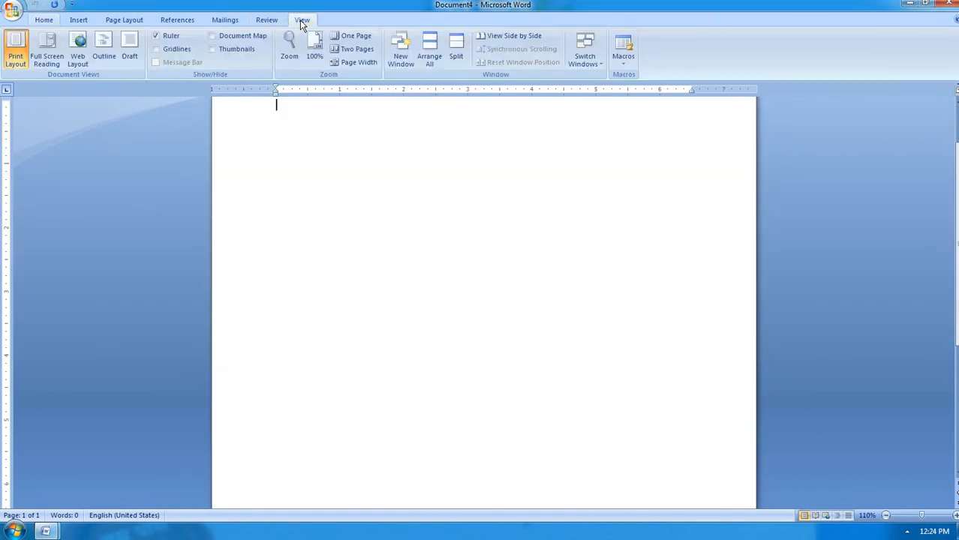
{"action": "left_click", "coordinate": [518, 35]}
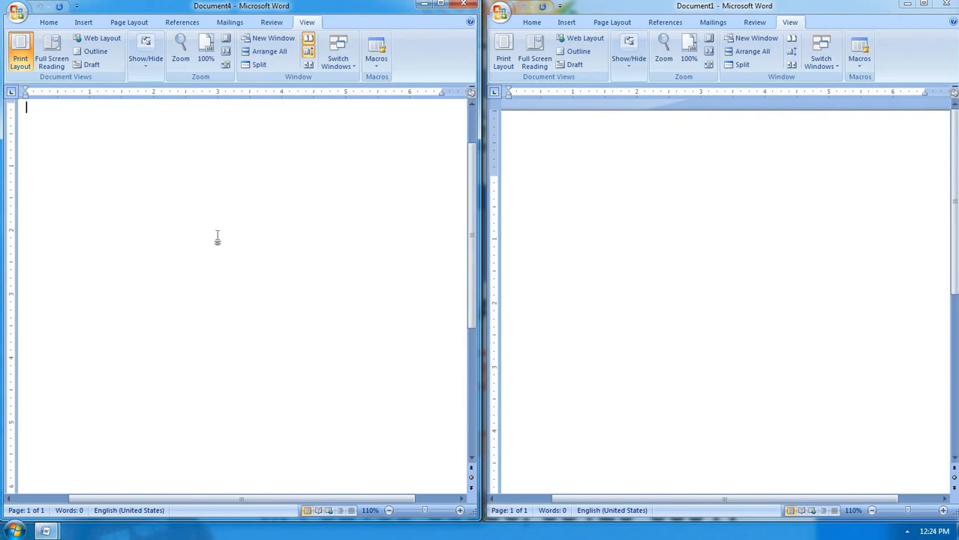
Fill Document4 with sample paragraphs using =rand().
{"action": "scroll", "coordinate": [217, 237], "scroll_direction": "up", "scroll_amount": 2}
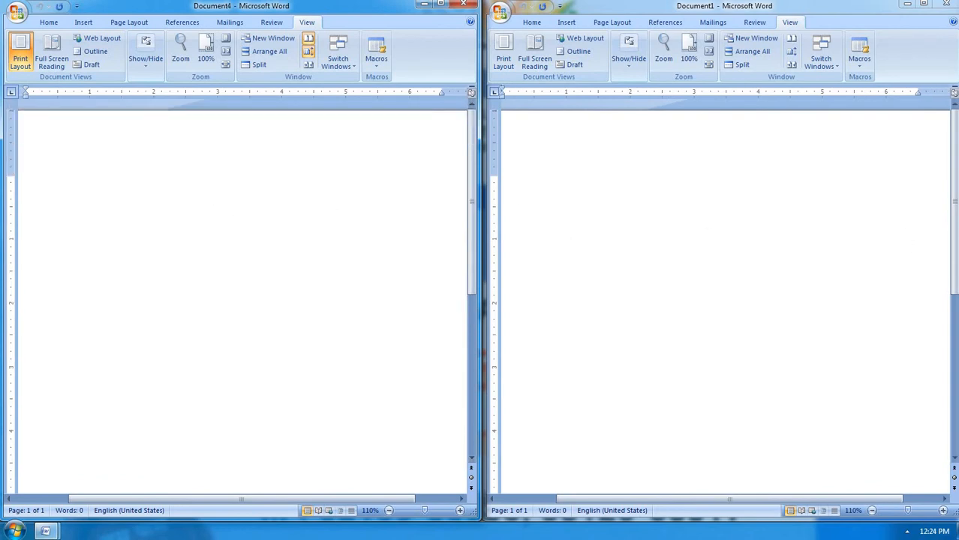
{"action": "type", "text": "=rand()"}
{"action": "key", "text": "Return"}
Create a one-row, four-column table in Document1 from a line of plus signs and hyphens.
{"action": "left_click", "coordinate": [576, 209]}
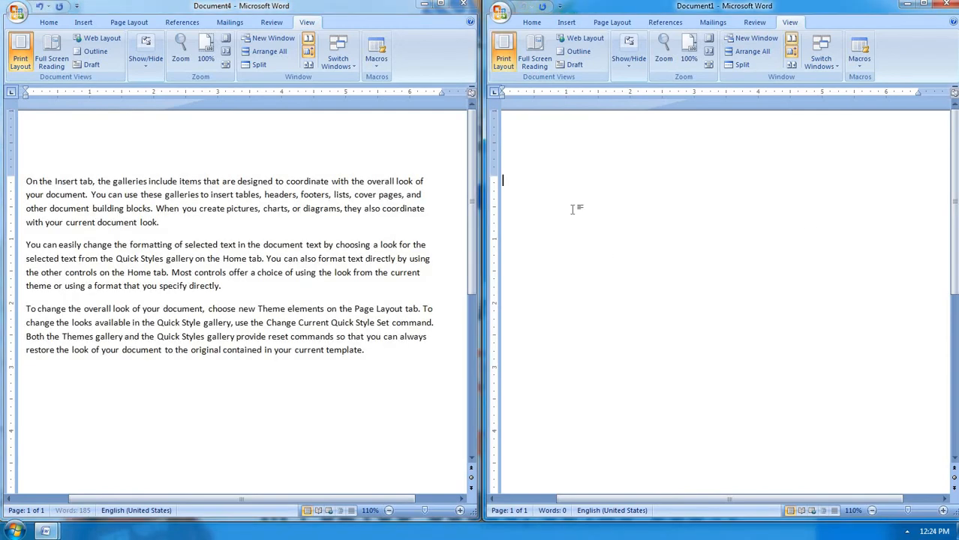
{"action": "type", "text": "+-------------+----------------------+"}
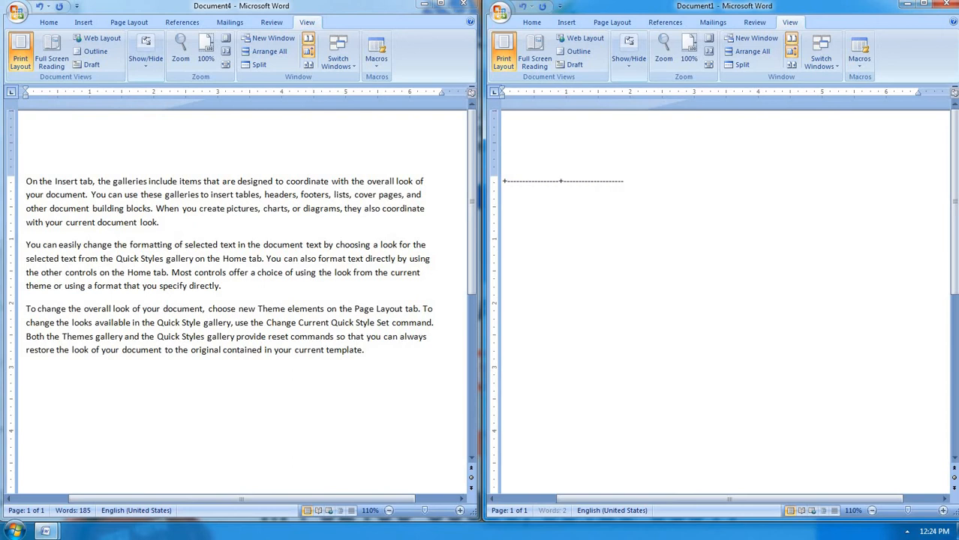
{"action": "type", "text": "--------------------------+"}
{"action": "key", "text": "Return"}
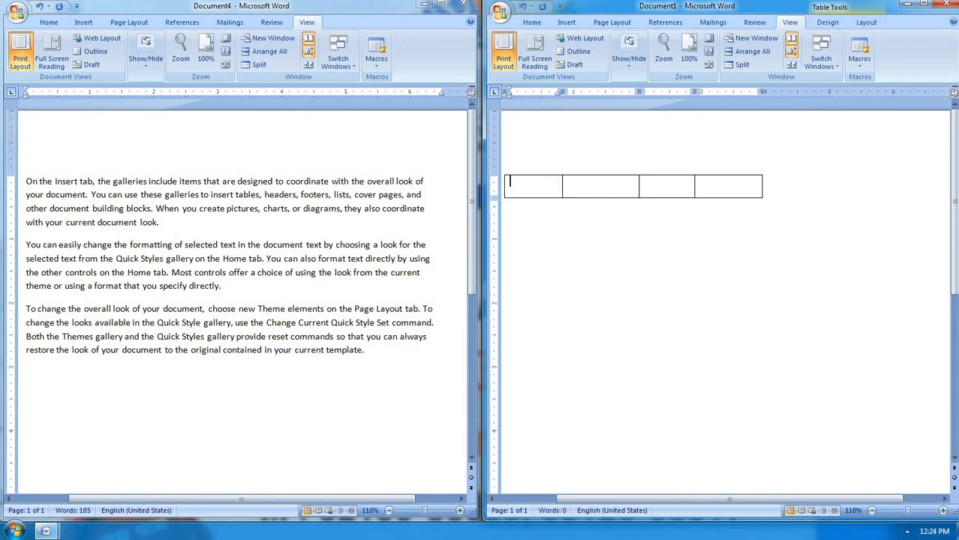
Fill the table's header row with Rollno, Name, Eng and Hindi.
{"action": "type", "text": "rollno"}
{"action": "key", "text": "Tab"}
{"action": "type", "text": "name"}
{"action": "key", "text": "Tab"}
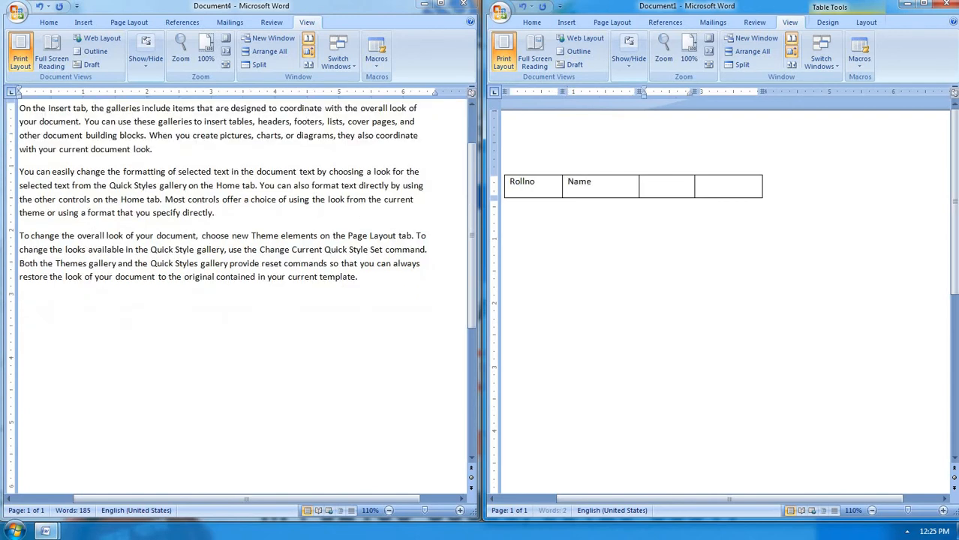
{"action": "type", "text": "eng"}
{"action": "key", "text": "Tab"}
{"action": "type", "text": "hindi"}
Add a row for roll number 101 with the student's first name, Eng 89 and Hindi 85.
{"action": "key", "text": "Tab"}
{"action": "type", "text": "1"}
{"action": "key", "text": "Tab"}
{"action": "type", "text": "ram"}
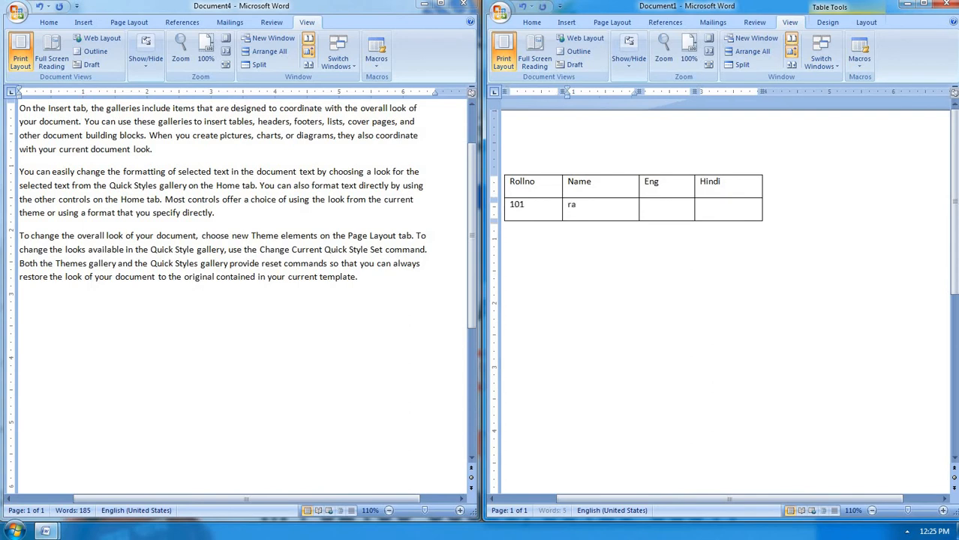
{"action": "key", "text": "Tab"}
{"action": "type", "text": "89"}
{"action": "key", "text": "Tab"}
{"action": "type", "text": "85"}
Add a row for roll number 102 with the student's first name, Eng 78 and Hindi 89.
{"action": "key", "text": "Tab"}
{"action": "type", "text": "102"}
{"action": "key", "text": "Tab"}
{"action": "type", "text": "shyam"}
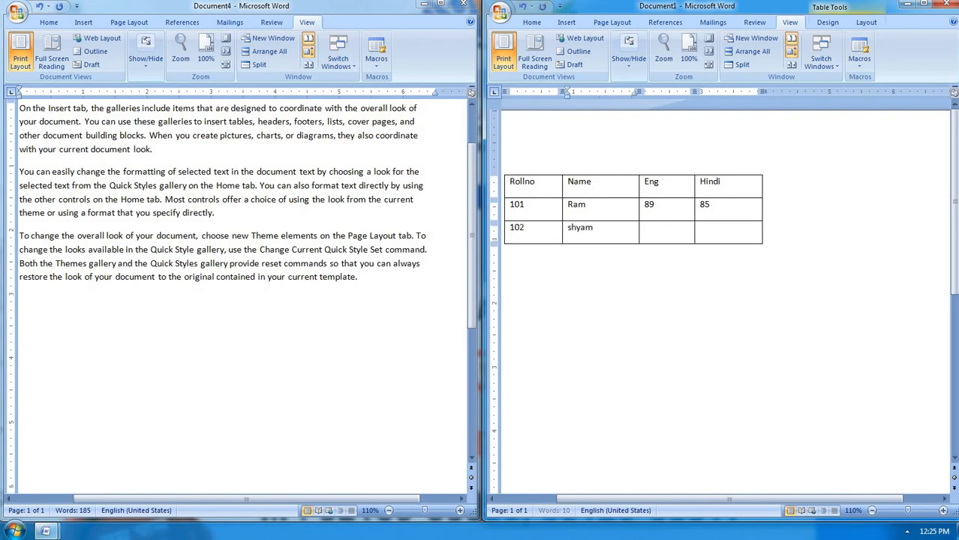
{"action": "key", "text": "Tab"}
{"action": "type", "text": "78"}
{"action": "key", "text": "Tab"}
{"action": "type", "text": "89"}
Add a row for roll number 103 with the student's first name, Eng 85 and Hindi 96.
{"action": "key", "text": "Tab"}
{"action": "type", "text": "103"}
{"action": "key", "text": "Tab"}
{"action": "type", "text": "aman"}
{"action": "key", "text": "Tab"}
{"action": "type", "text": "85"}
{"action": "key", "text": "Tab"}
{"action": "type", "text": "96"}
Add a row for roll number 104 with the student's first name, Eng 89 and Hindi 95.
{"action": "key", "text": "Tab"}
{"action": "type", "text": "104"}
{"action": "key", "text": "Tab"}
{"action": "type", "text": "deepak"}
{"action": "key", "text": "Tab"}
{"action": "type", "text": "89"}
{"action": "key", "text": "Tab"}
{"action": "type", "text": "95"}
Add a row for roll number 105 with the student's first name, Eng 25 and Hindi 63.
{"action": "key", "text": "Tab"}
{"action": "type", "text": "1"}
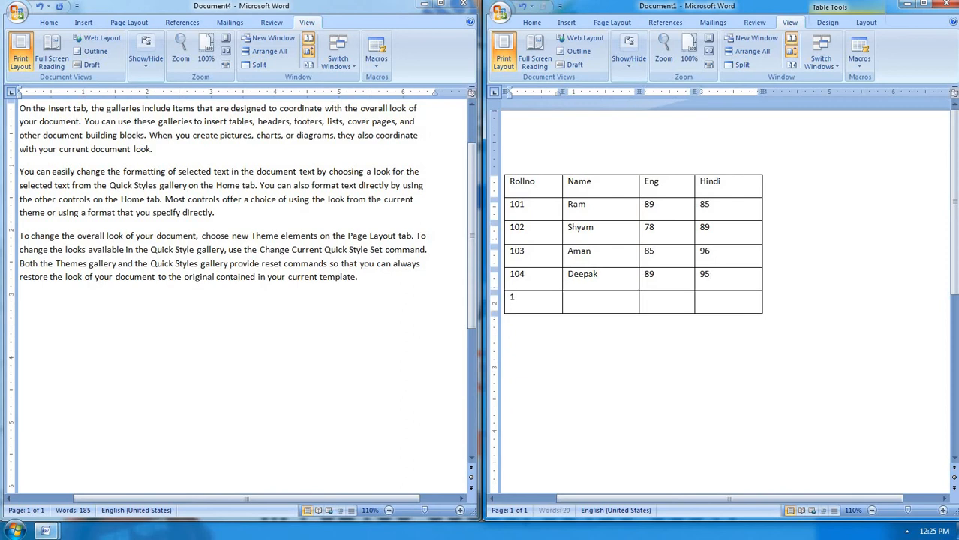
{"action": "type", "text": "05"}
{"action": "key", "text": "Tab"}
{"action": "type", "text": "rohan"}
{"action": "key", "text": "Tab"}
{"action": "type", "text": "25"}
{"action": "key", "text": "Tab"}
{"action": "type", "text": "63"}
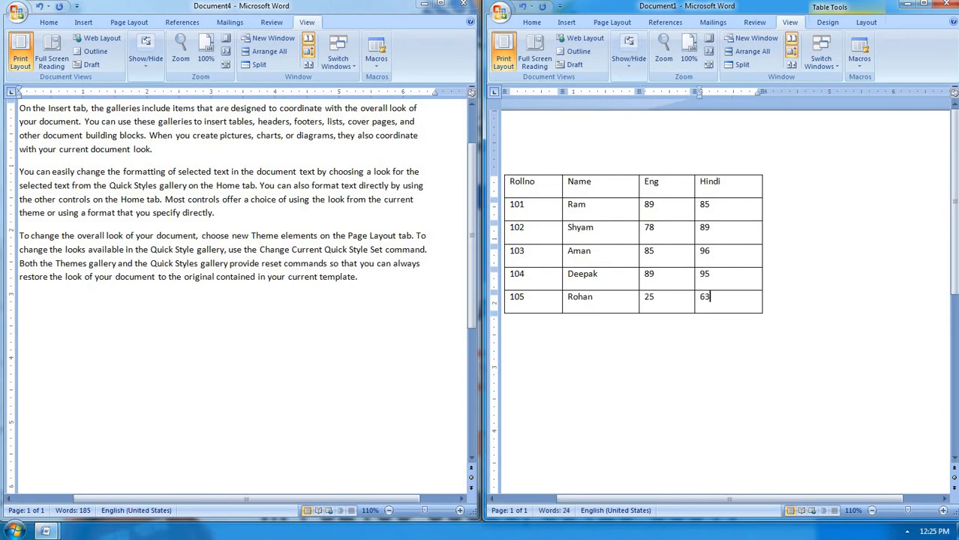
Scroll through Document4 from start to end and back to examine how Document1 moves along with it.
{"action": "left_click", "coordinate": [260, 337]}
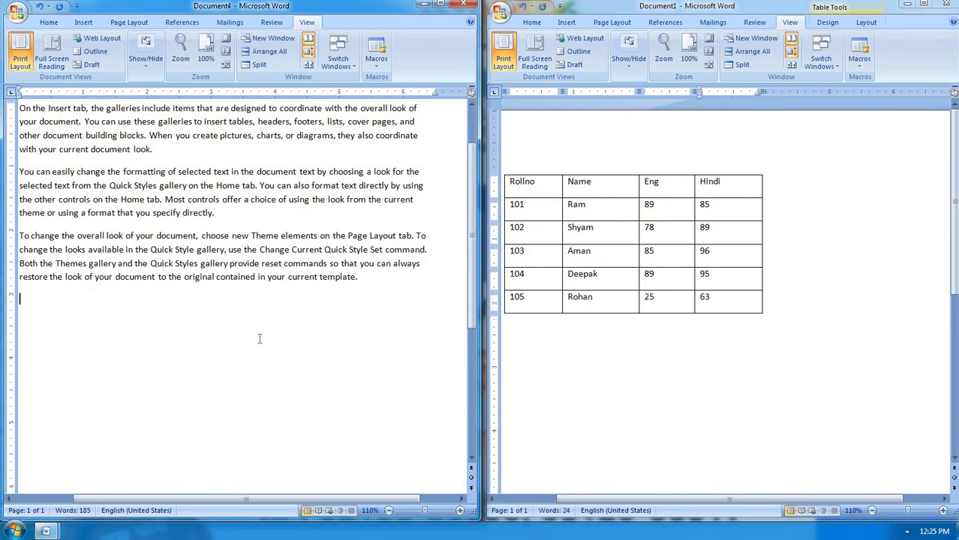
{"action": "scroll", "coordinate": [259, 338], "scroll_direction": "up", "scroll_amount": 2}
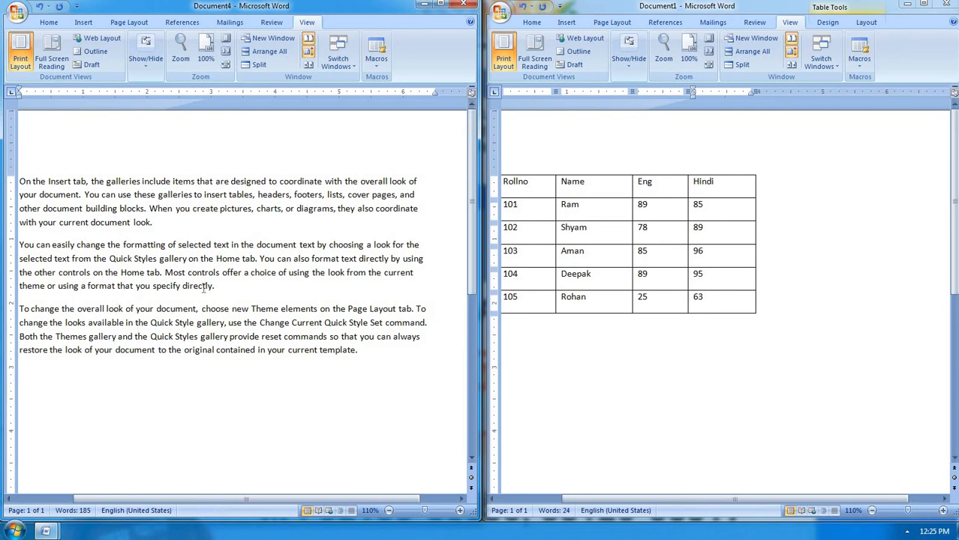
{"action": "scroll", "coordinate": [203, 287], "scroll_direction": "down", "scroll_amount": 5}
{"action": "scroll", "coordinate": [203, 287], "scroll_direction": "down", "scroll_amount": 3}
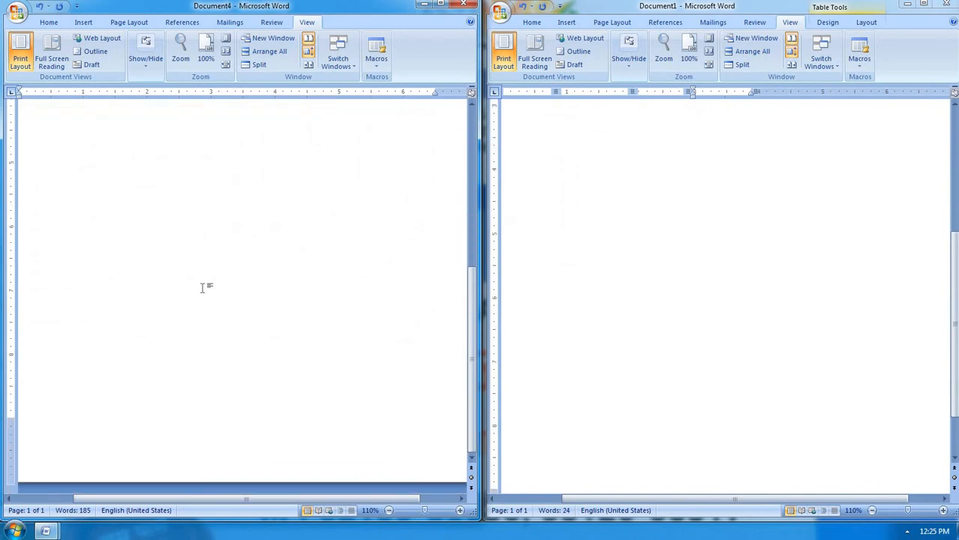
{"action": "scroll", "coordinate": [203, 287], "scroll_direction": "up", "scroll_amount": 6}
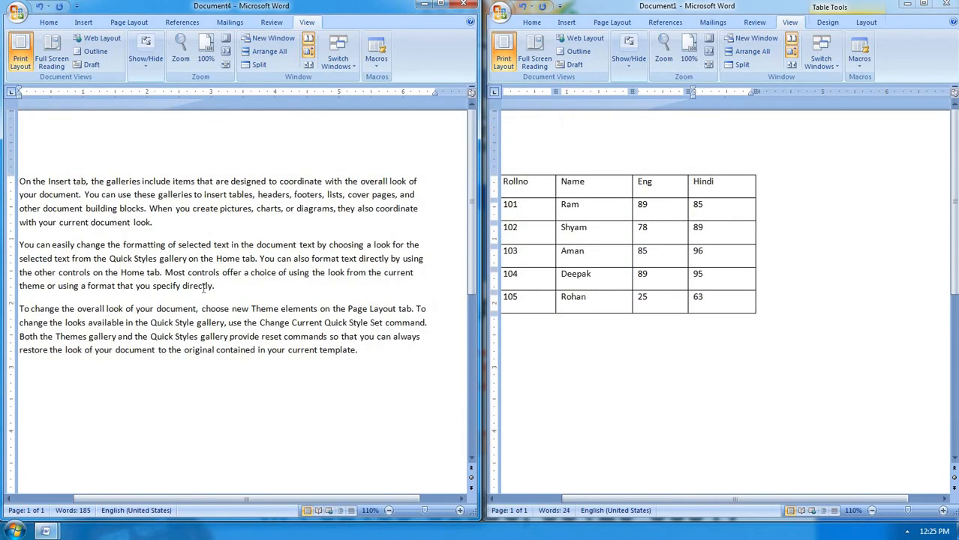
{"action": "scroll", "coordinate": [203, 288], "scroll_direction": "down", "scroll_amount": 6}
{"action": "scroll", "coordinate": [202, 287], "scroll_direction": "up", "scroll_amount": 6}
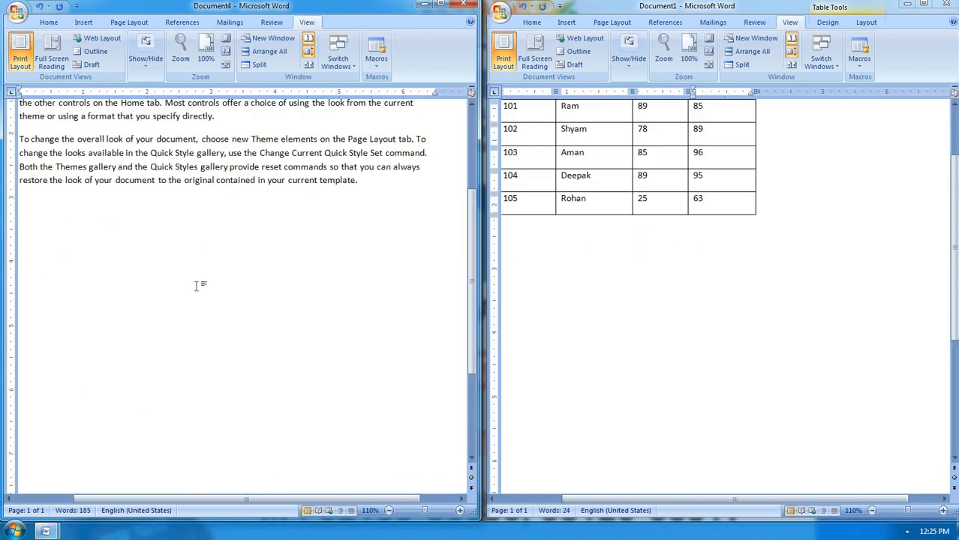
{"action": "scroll", "coordinate": [197, 285], "scroll_direction": "down", "scroll_amount": 6}
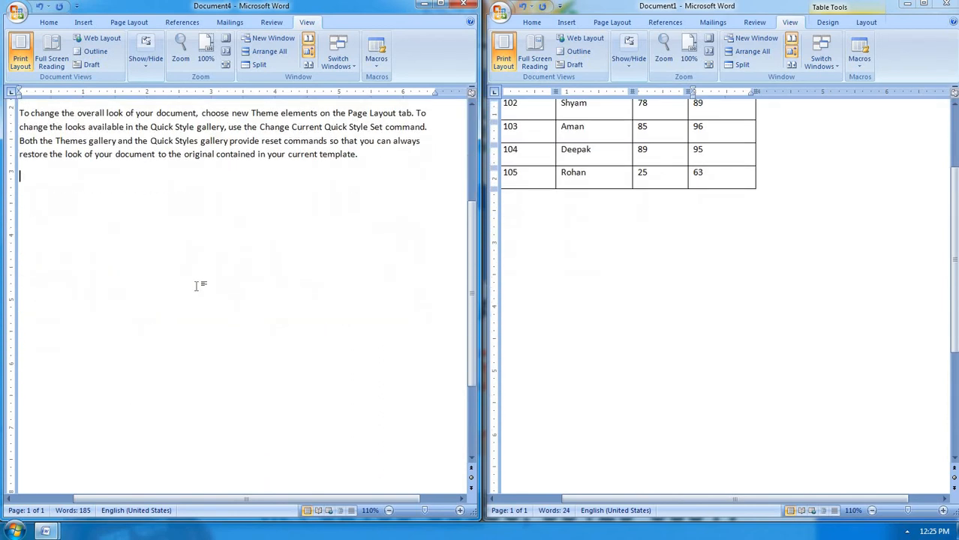
{"action": "scroll", "coordinate": [197, 285], "scroll_direction": "up", "scroll_amount": 6}
{"action": "scroll", "coordinate": [196, 286], "scroll_direction": "down", "scroll_amount": 1}
{"action": "scroll", "coordinate": [197, 286], "scroll_direction": "up", "scroll_amount": 4}
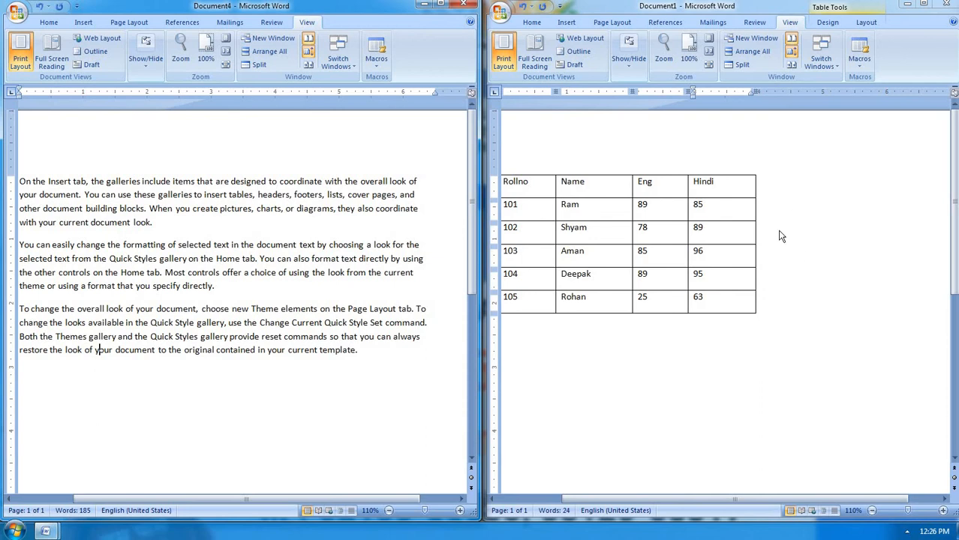
Turn off Synchronous Scrolling and scroll Document4 down and back to its start.
{"action": "left_click", "coordinate": [308, 51]}
{"action": "scroll", "coordinate": [307, 225], "scroll_direction": "down", "scroll_amount": 5}
{"action": "scroll", "coordinate": [307, 225], "scroll_direction": "up", "scroll_amount": 4}
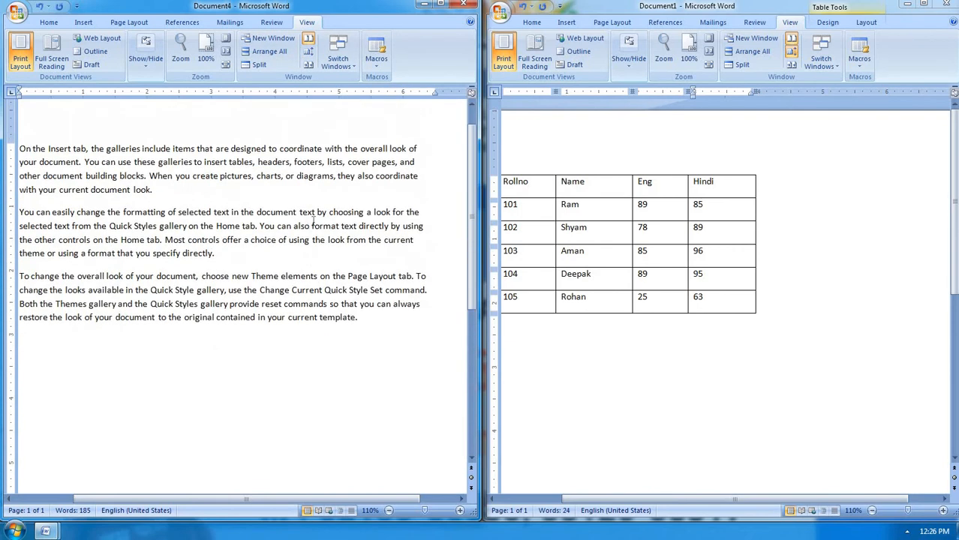
{"action": "scroll", "coordinate": [307, 225], "scroll_direction": "up", "scroll_amount": 1}
Scroll Document1 and Document4 separately to examine how each window moves without Synchronous Scrolling.
{"action": "left_click", "coordinate": [819, 208]}
{"action": "scroll", "coordinate": [825, 205], "scroll_direction": "down", "scroll_amount": 5}
{"action": "scroll", "coordinate": [825, 205], "scroll_direction": "up", "scroll_amount": 5}
{"action": "scroll", "coordinate": [823, 204], "scroll_direction": "down", "scroll_amount": 6}
{"action": "scroll", "coordinate": [822, 204], "scroll_direction": "up", "scroll_amount": 5}
{"action": "scroll", "coordinate": [823, 204], "scroll_direction": "up", "scroll_amount": 1}
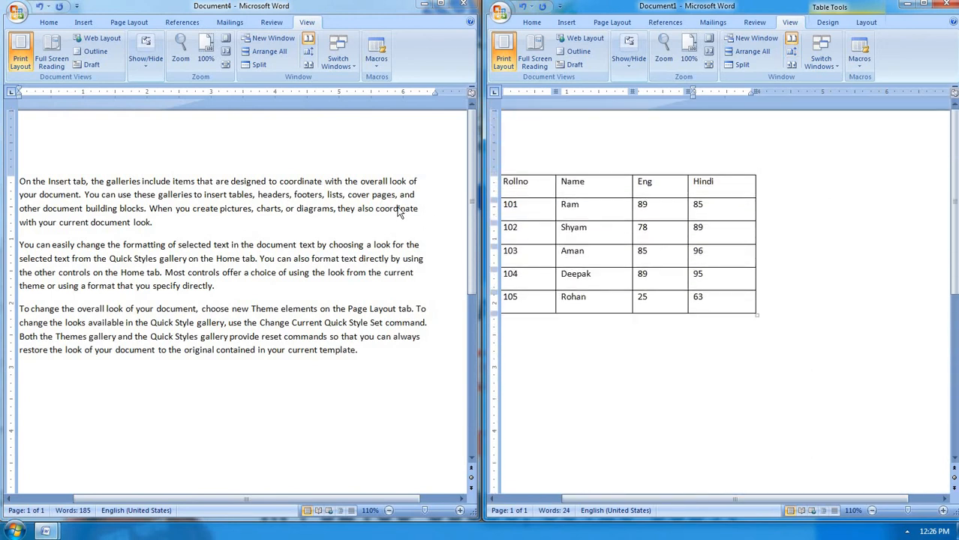
{"action": "left_click", "coordinate": [398, 208]}
{"action": "scroll", "coordinate": [399, 208], "scroll_direction": "down", "scroll_amount": 6}
{"action": "scroll", "coordinate": [398, 208], "scroll_direction": "up", "scroll_amount": 6}
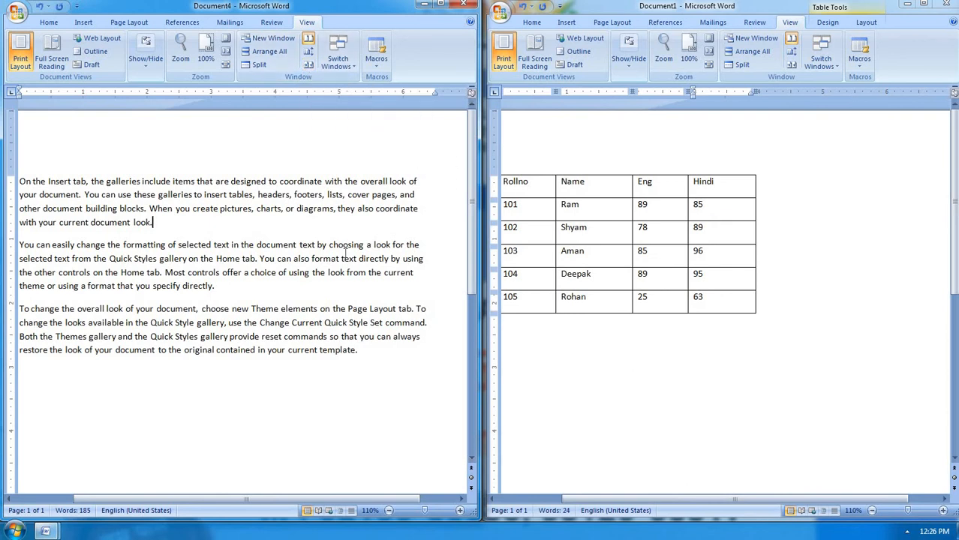
{"action": "scroll", "coordinate": [345, 250], "scroll_direction": "down", "scroll_amount": 3}
{"action": "scroll", "coordinate": [346, 250], "scroll_direction": "up", "scroll_amount": 3}
Turn Synchronous Scrolling back on and scroll both documents together down and back to the start.
{"action": "left_click", "coordinate": [308, 52]}
{"action": "scroll", "coordinate": [347, 241], "scroll_direction": "down", "scroll_amount": 8}
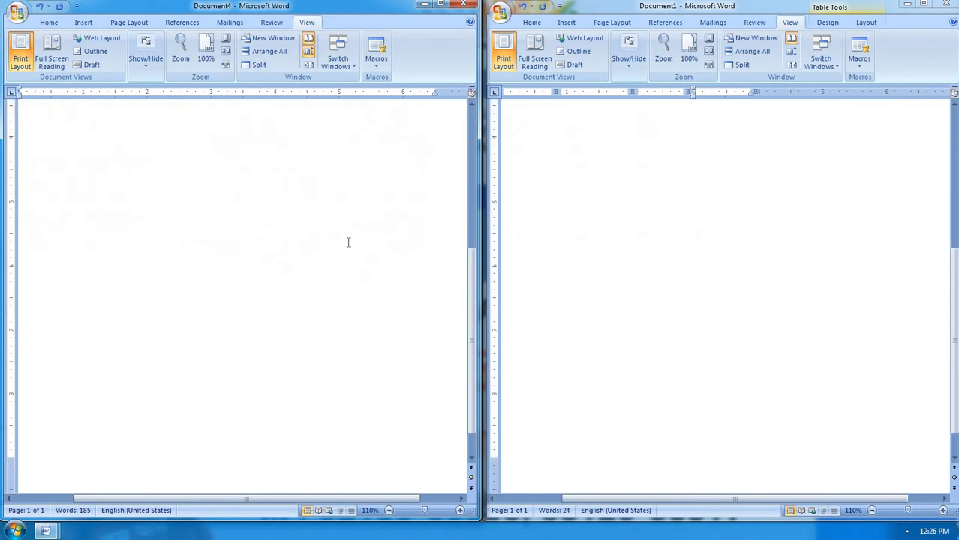
{"action": "scroll", "coordinate": [348, 242], "scroll_direction": "up", "scroll_amount": 6}
{"action": "scroll", "coordinate": [348, 240], "scroll_direction": "up", "scroll_amount": 1}
{"action": "scroll", "coordinate": [347, 241], "scroll_direction": "down", "scroll_amount": 8}
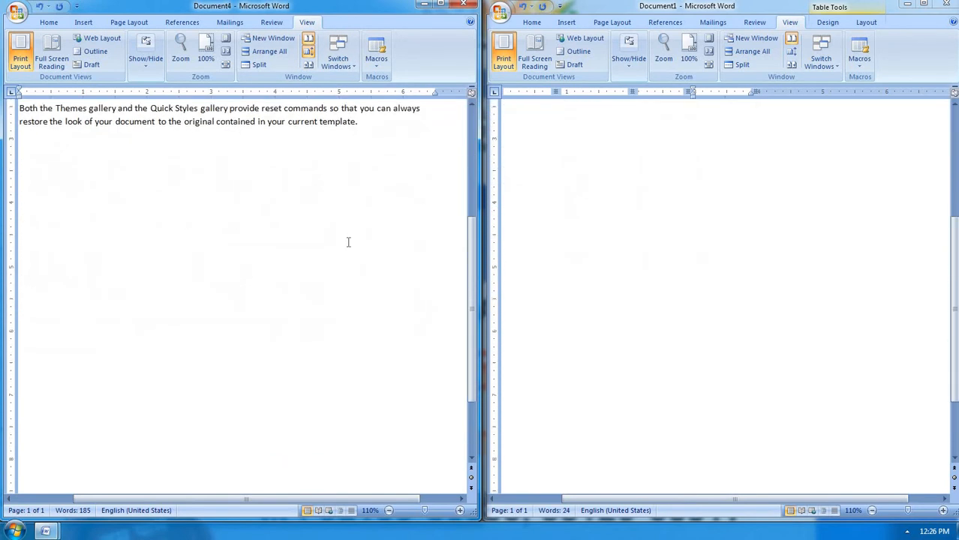
{"action": "scroll", "coordinate": [348, 241], "scroll_direction": "up", "scroll_amount": 6}
{"action": "scroll", "coordinate": [347, 241], "scroll_direction": "up", "scroll_amount": 4}
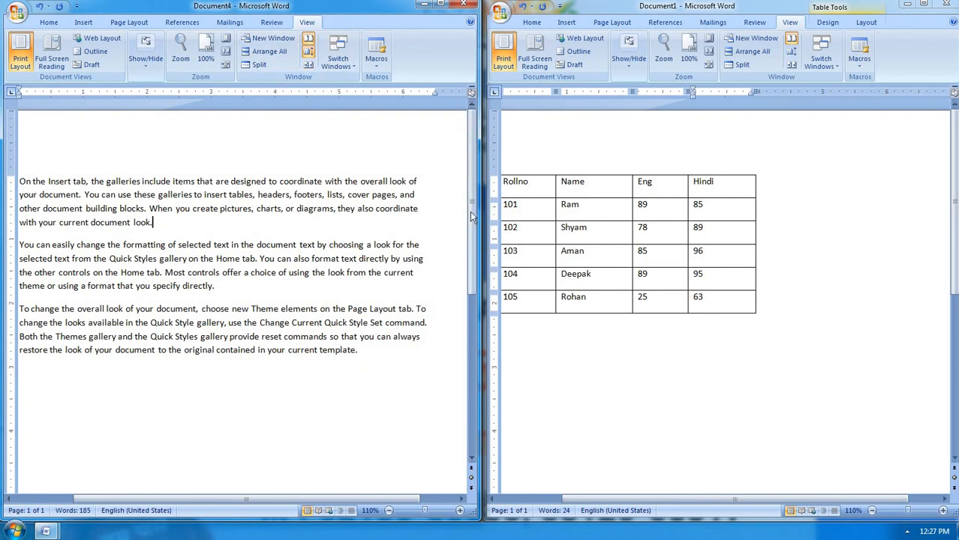
Widen the Document4 window to about two thirds of the screen and narrow the Document1 window beside it.
{"action": "left_click_drag", "start_coordinate": [480, 212], "coordinate": [646, 211]}
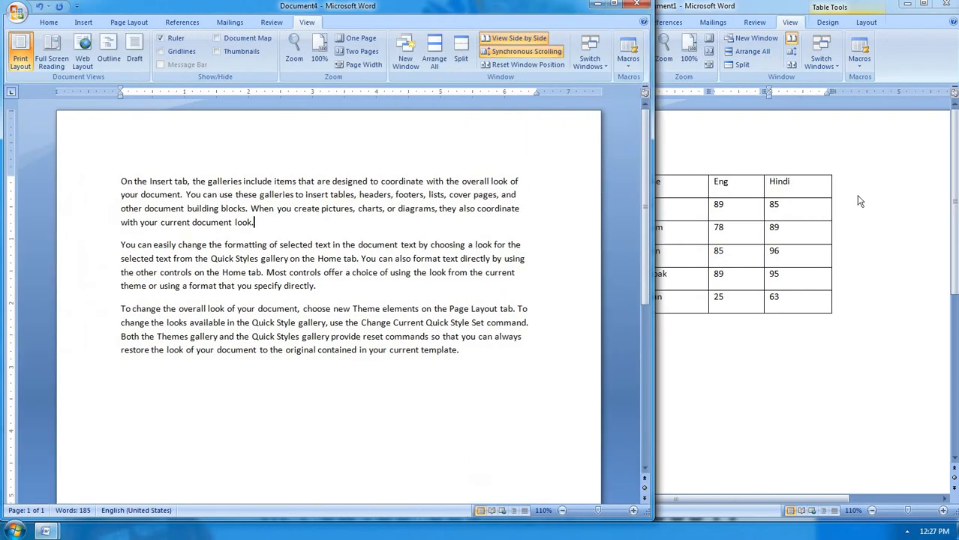
{"action": "left_click", "coordinate": [899, 368]}
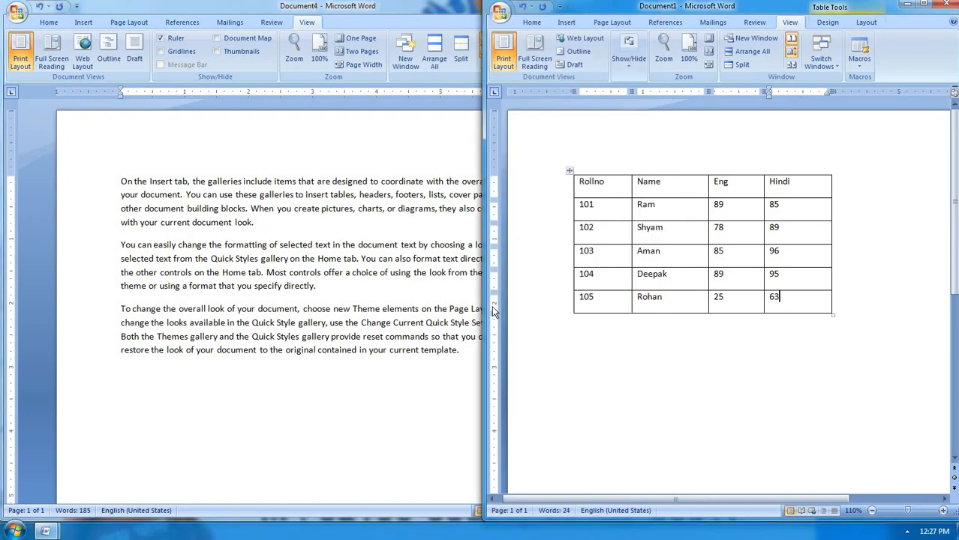
{"action": "left_click_drag", "start_coordinate": [486, 295], "coordinate": [672, 285]}
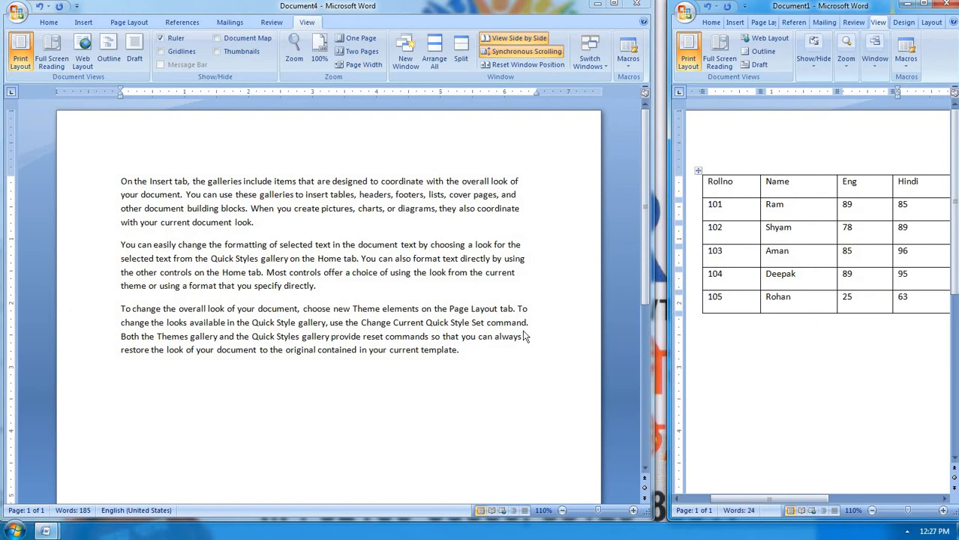
Scroll through the resized Document4 and Document1 windows to examine their contents and joint movement.
{"action": "left_click", "coordinate": [439, 370]}
{"action": "scroll", "coordinate": [439, 371], "scroll_direction": "down", "scroll_amount": 2}
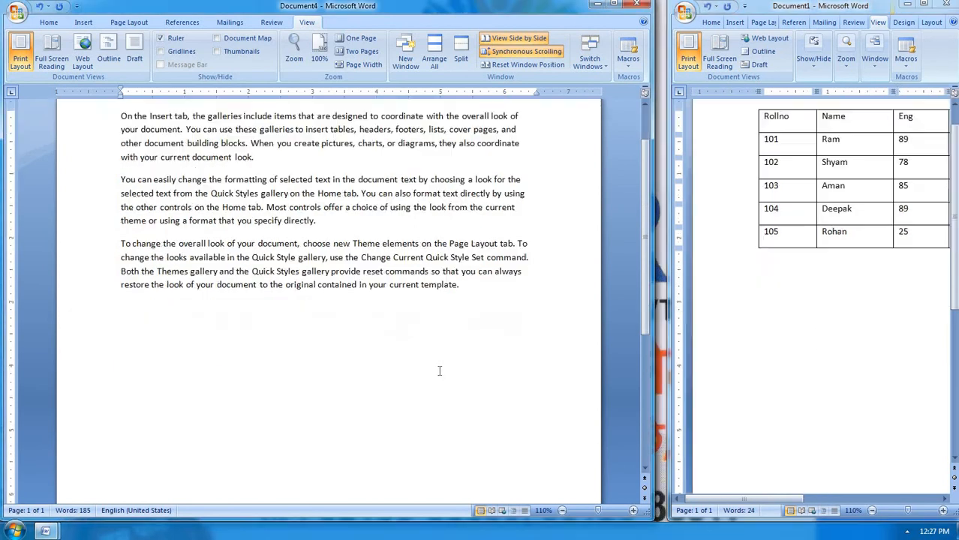
{"action": "scroll", "coordinate": [439, 371], "scroll_direction": "up", "scroll_amount": 2}
{"action": "left_click", "coordinate": [846, 420]}
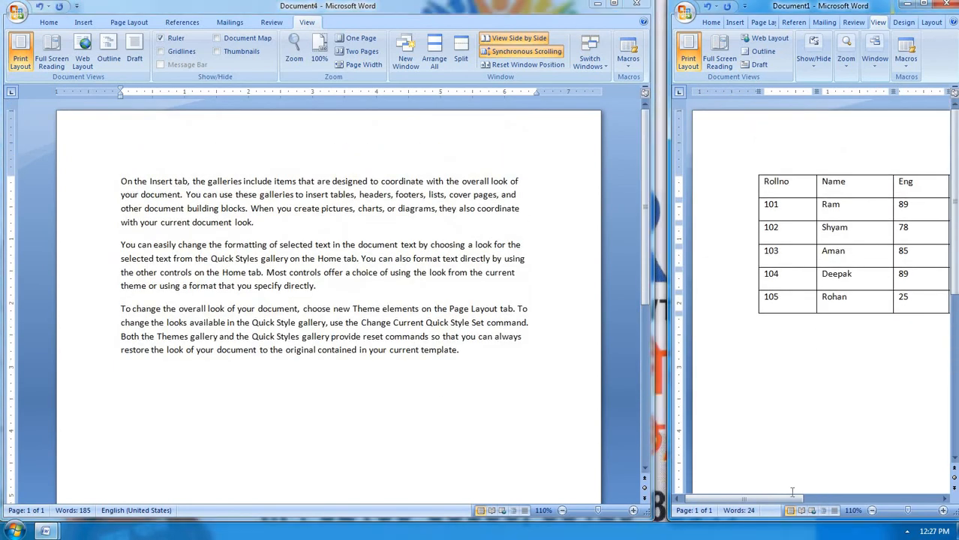
{"action": "mouse_move", "coordinate": [787, 498]}
{"action": "left_mouse_down"}
{"action": "mouse_move", "coordinate": [859, 495]}
{"action": "mouse_move", "coordinate": [892, 509]}
{"action": "mouse_move", "coordinate": [795, 500]}
{"action": "left_mouse_up"}
{"action": "scroll", "coordinate": [888, 480], "scroll_direction": "down", "scroll_amount": 3}
{"action": "scroll", "coordinate": [791, 419], "scroll_direction": "up", "scroll_amount": 3}
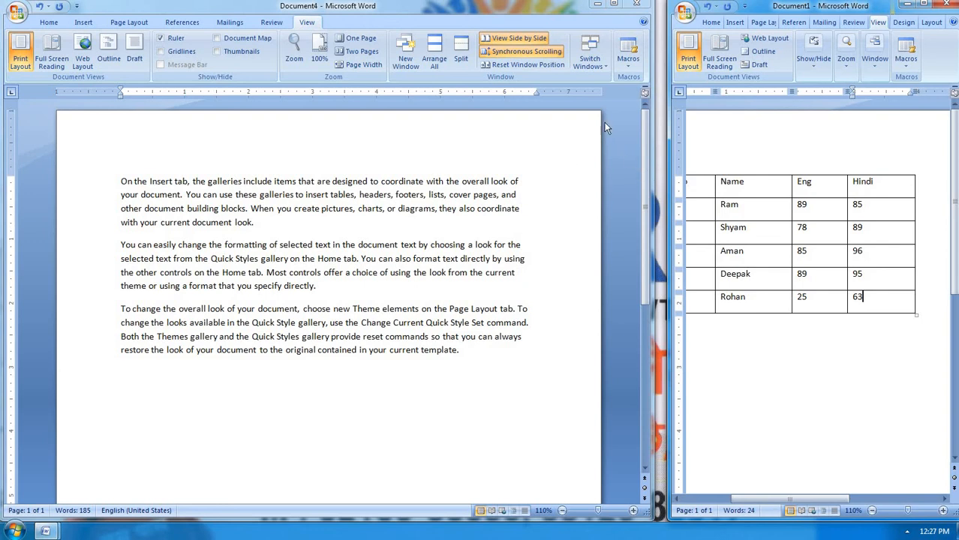
Reset the window positions so both documents share the screen equally, and turn off View Side by Side.
{"action": "left_click", "coordinate": [515, 66]}
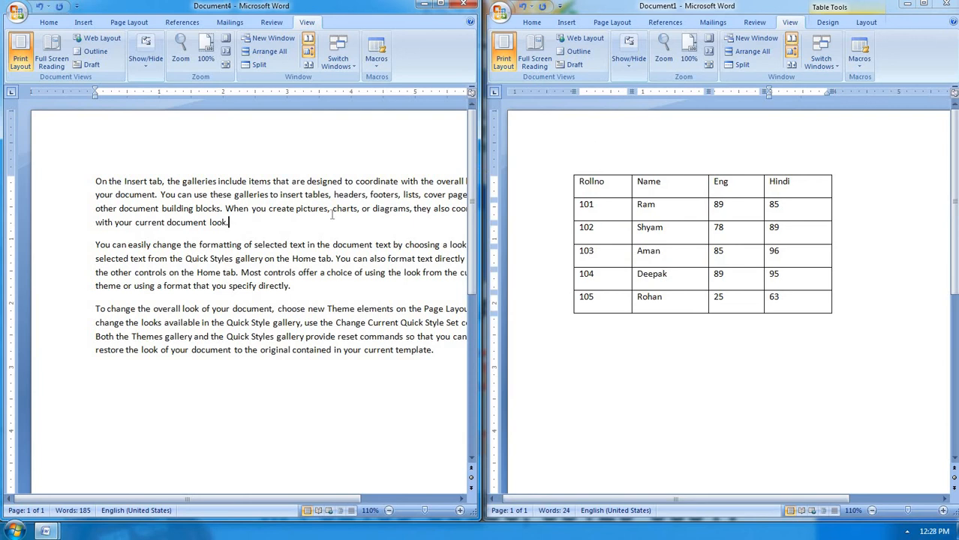
{"action": "left_click", "coordinate": [307, 43]}
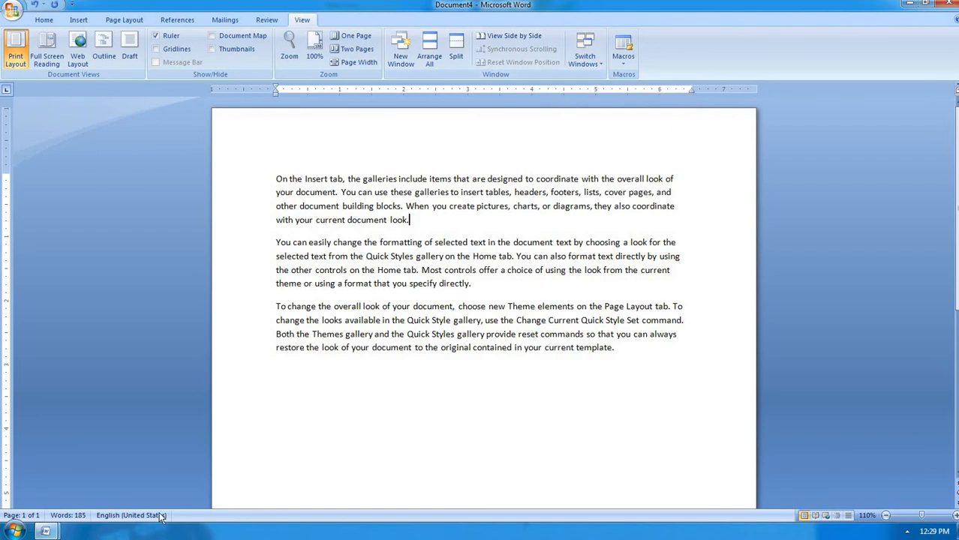
Preview the open document windows, switch to Document1 with Switch Windows, and return to Document4 the same way.
{"action": "mouse_move", "coordinate": [45, 533]}
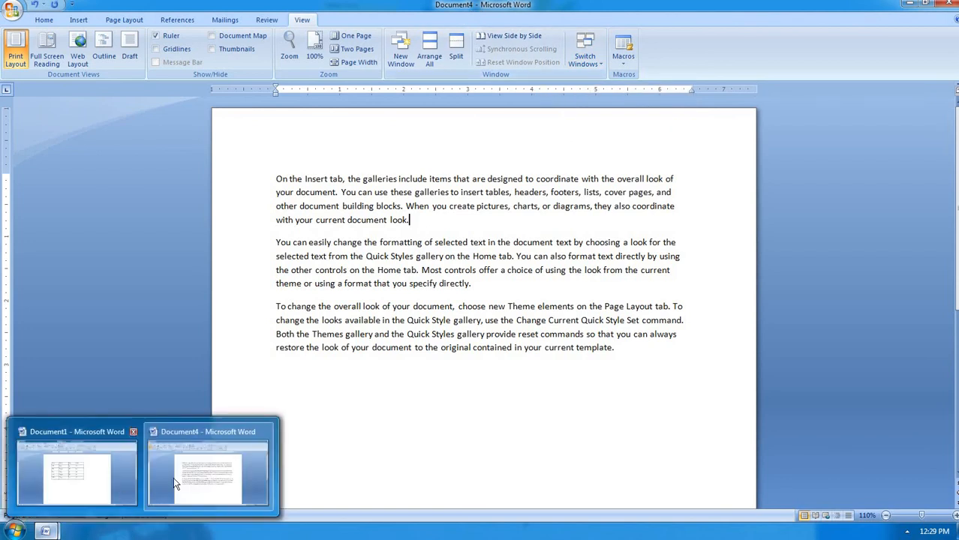
{"action": "mouse_move", "coordinate": [77, 457]}
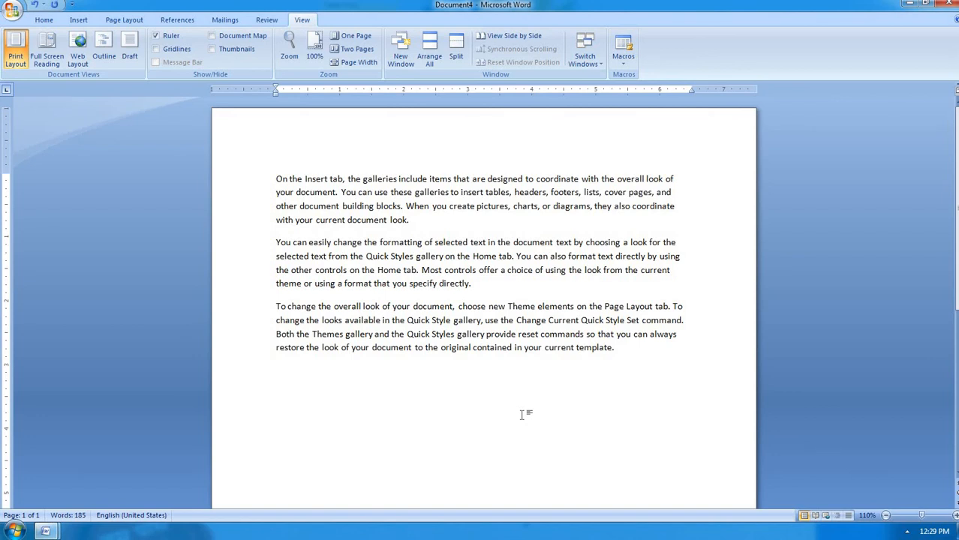
{"action": "key", "text": "Return"}
{"action": "left_click", "coordinate": [592, 60]}
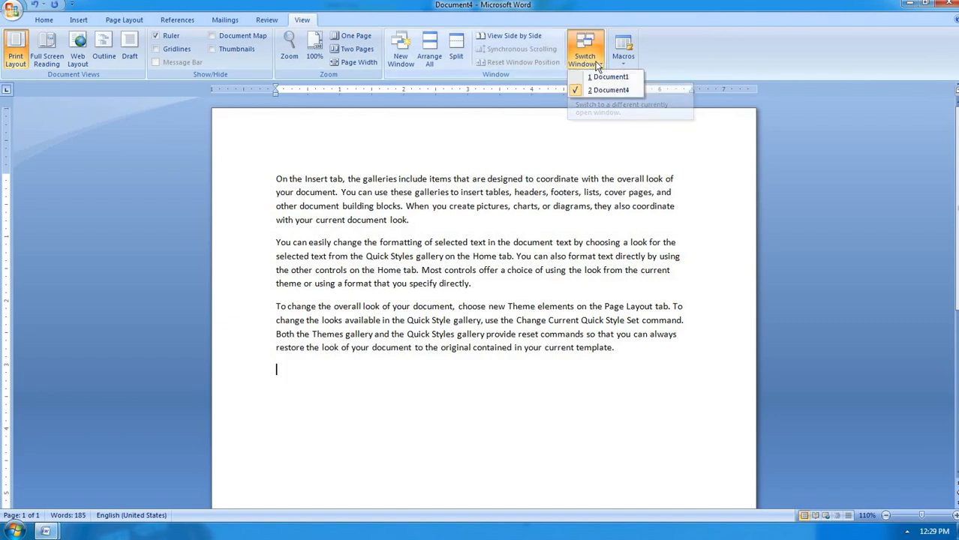
{"action": "left_click", "coordinate": [596, 76]}
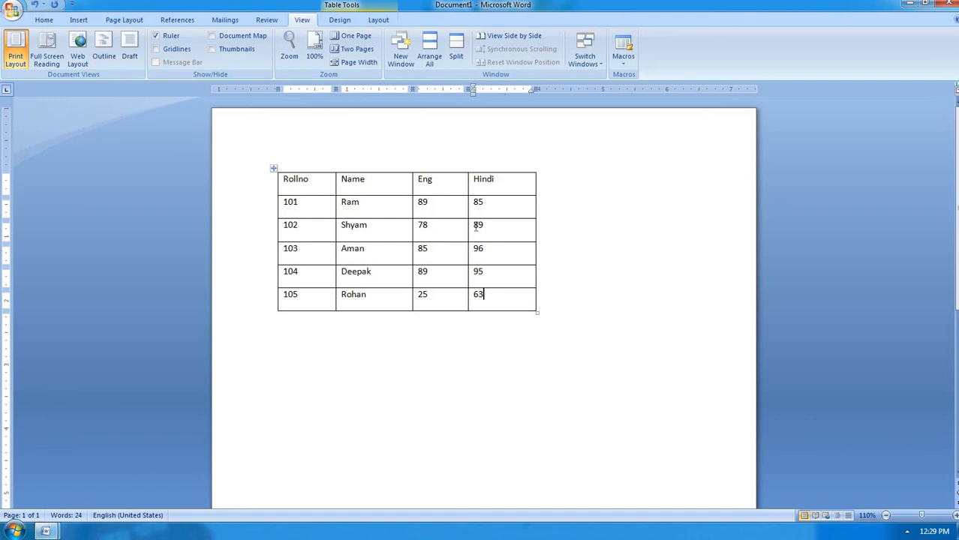
{"action": "left_click", "coordinate": [579, 66]}
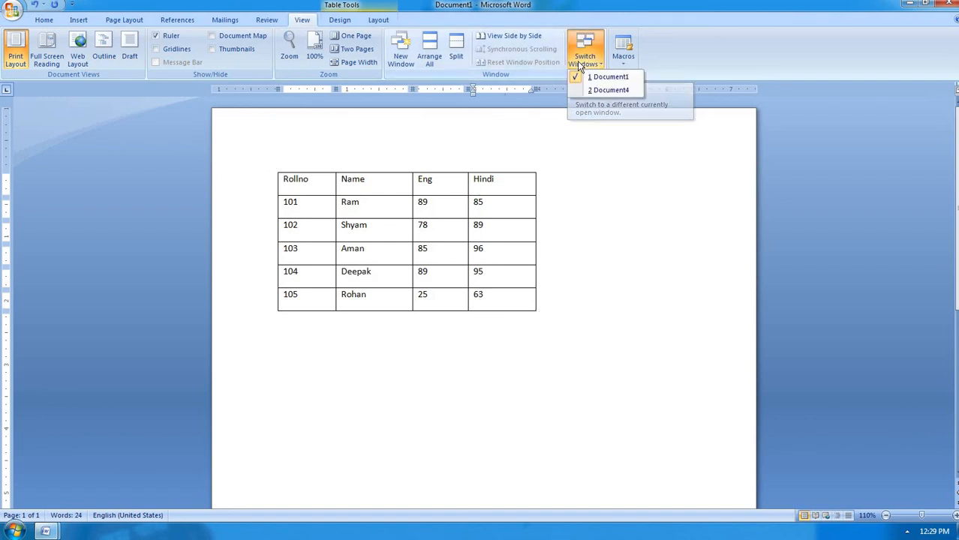
{"action": "left_click", "coordinate": [615, 89]}
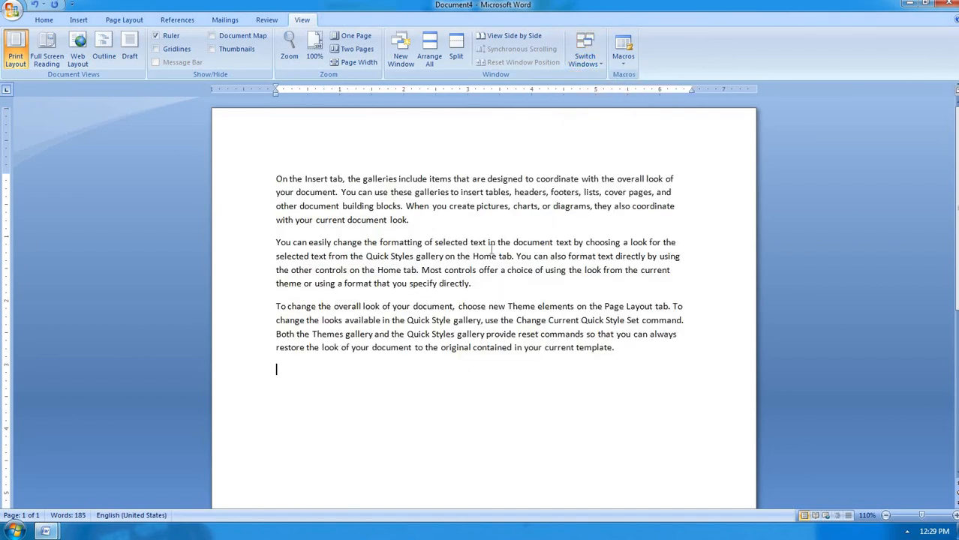
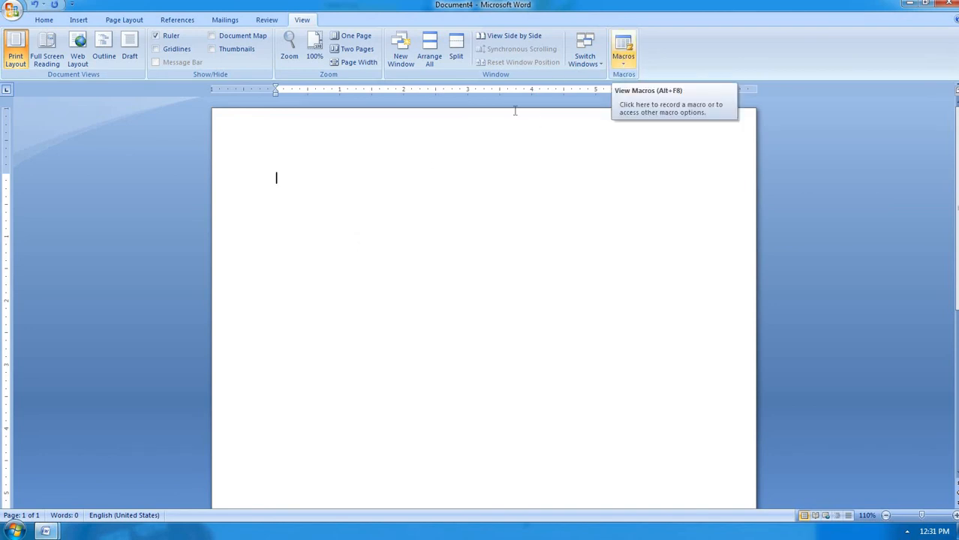
Start recording a macro named "formatting", stored in All Documents (Normal.dotm).
{"action": "left_click", "coordinate": [624, 67]}
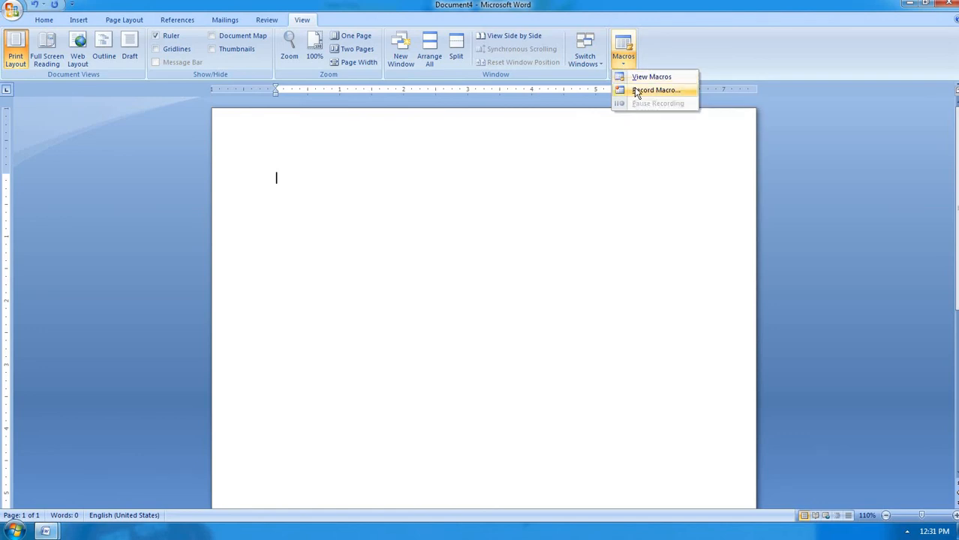
{"action": "left_click", "coordinate": [635, 91]}
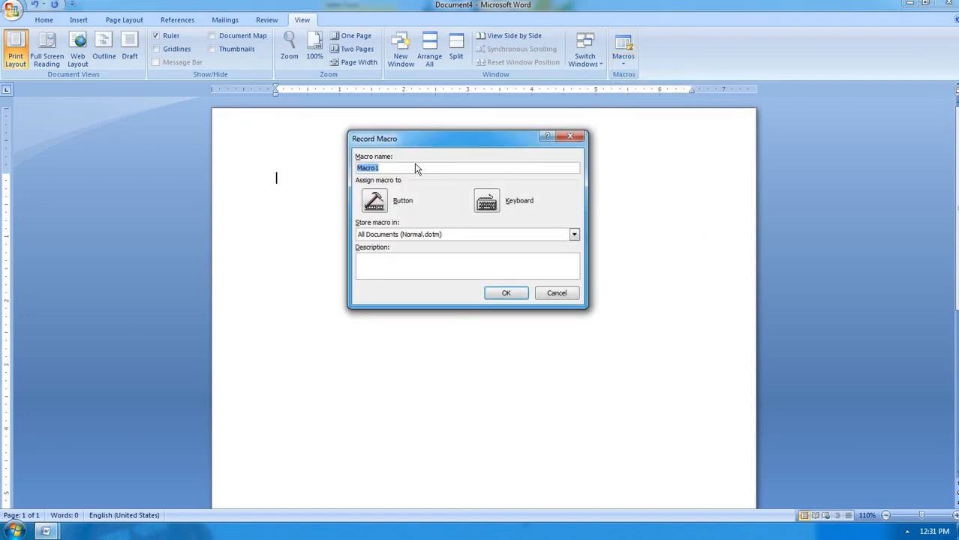
{"action": "type", "text": "formatting"}
{"action": "left_click", "coordinate": [507, 292]}
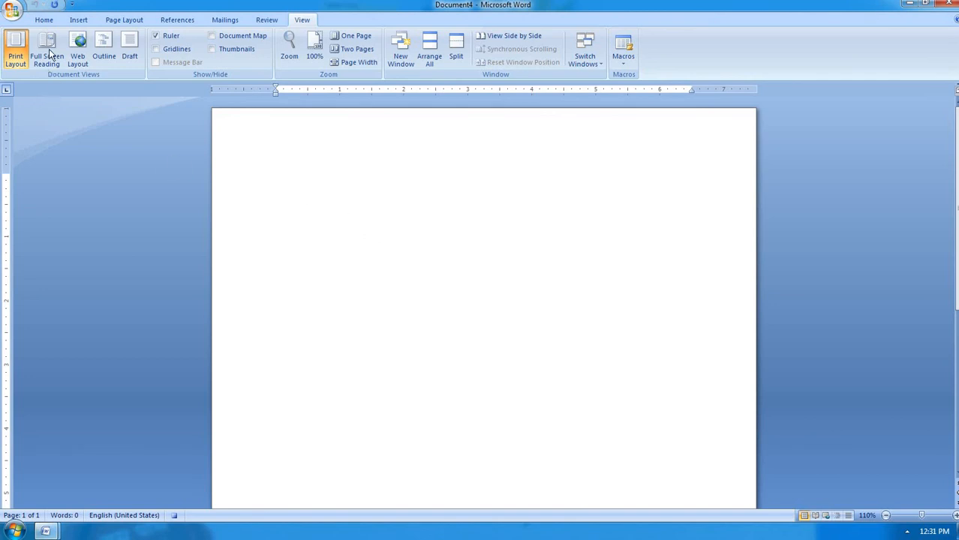
Set the font to Jokerman and the font size to 15 for the macro being recorded.
{"action": "left_click", "coordinate": [44, 21]}
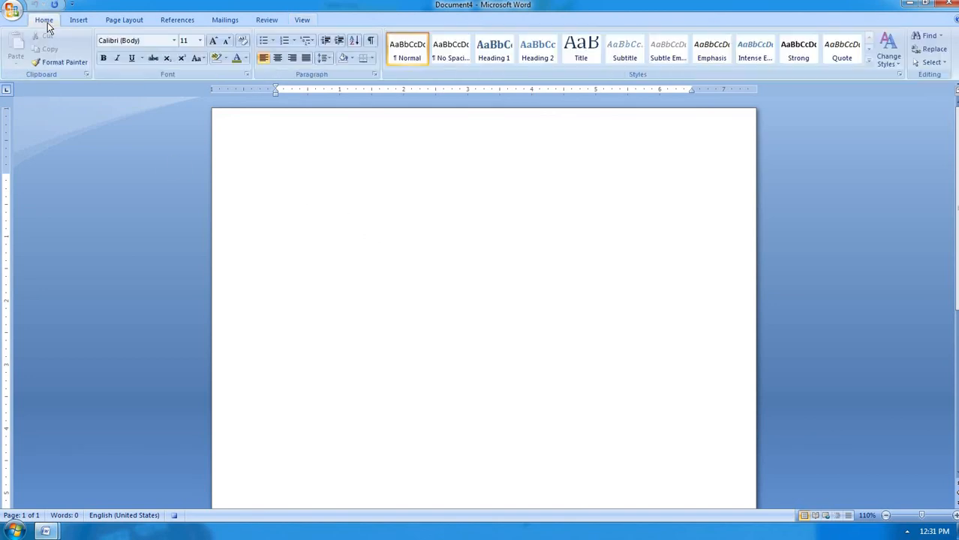
{"action": "left_click", "coordinate": [174, 44]}
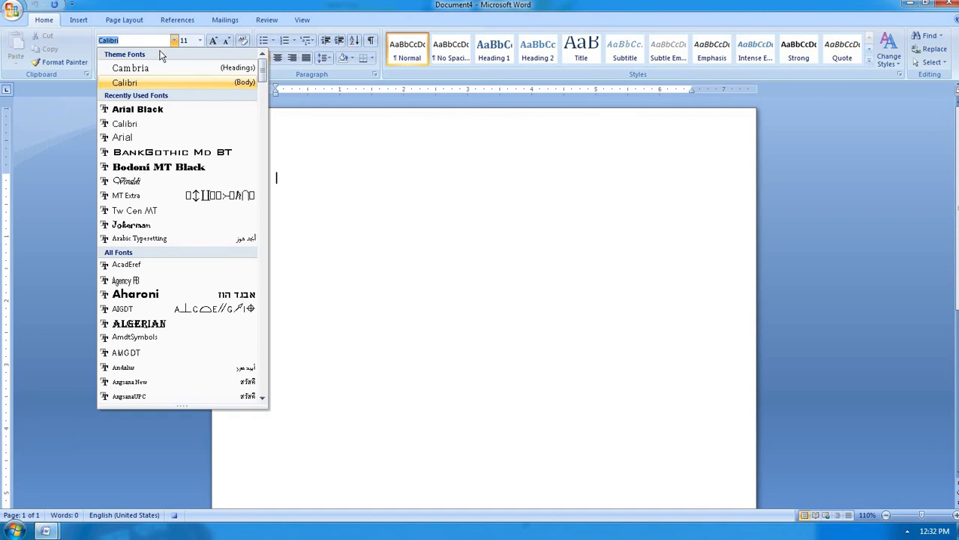
{"action": "left_click", "coordinate": [145, 226]}
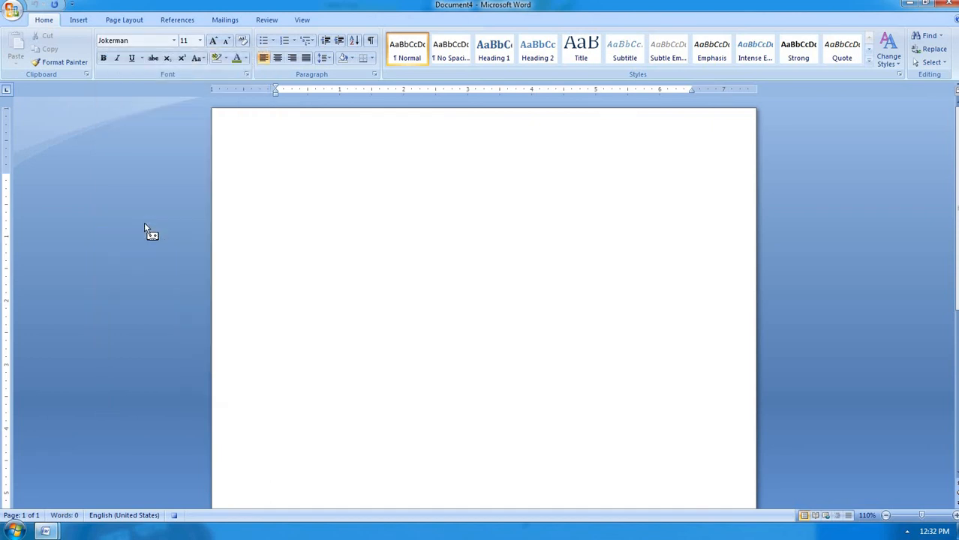
{"action": "left_click", "coordinate": [199, 40]}
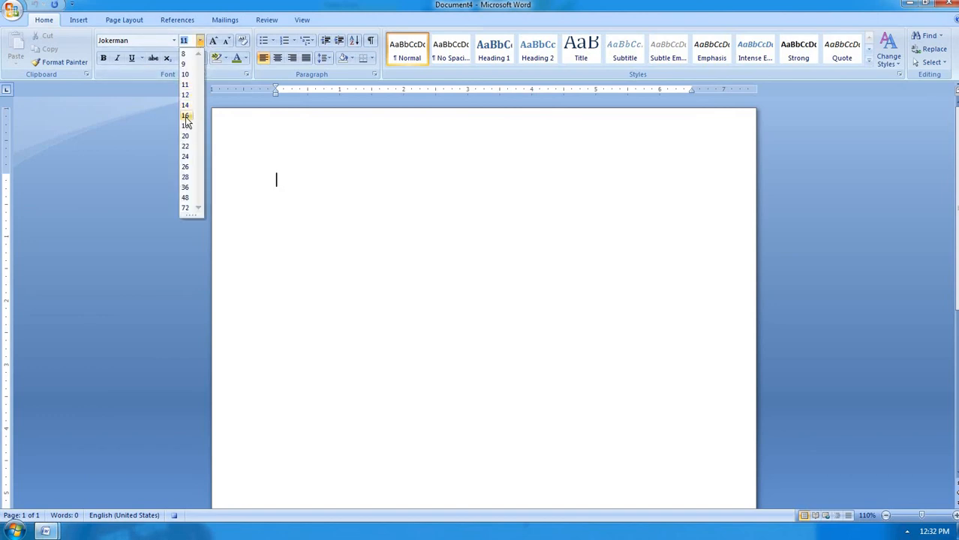
{"action": "left_click", "coordinate": [227, 91]}
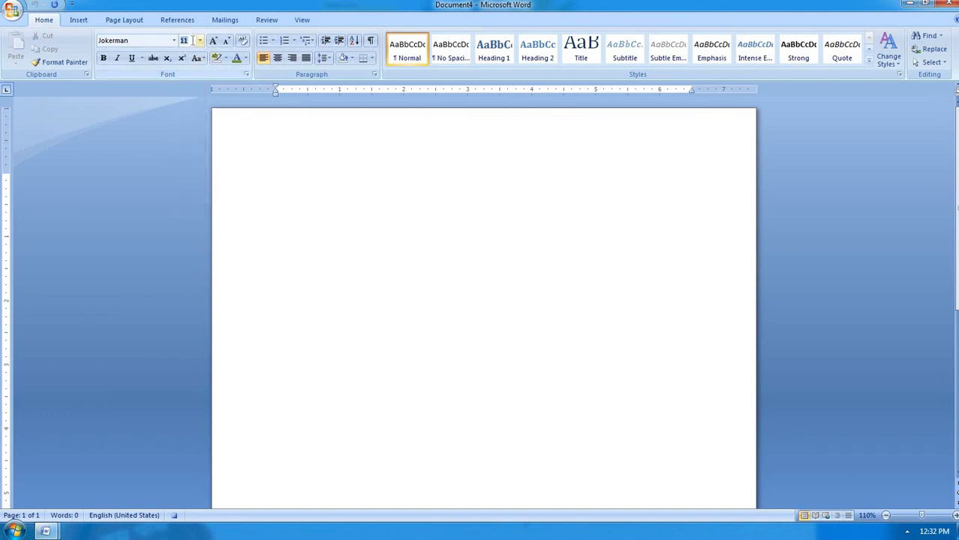
{"action": "type", "text": "15"}
{"action": "key", "text": "Return"}
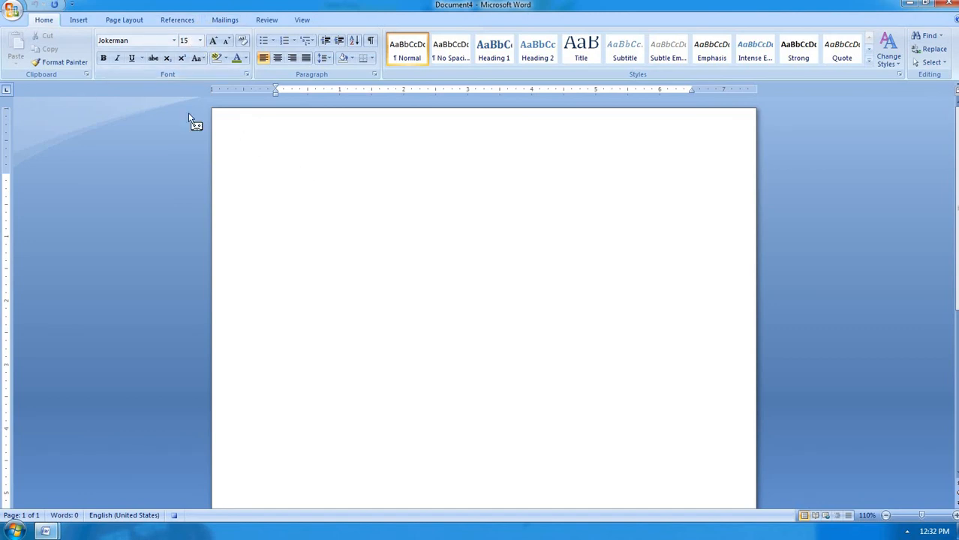
Turn on bold and apply a double underline in dark olive green.
{"action": "left_click", "coordinate": [105, 59]}
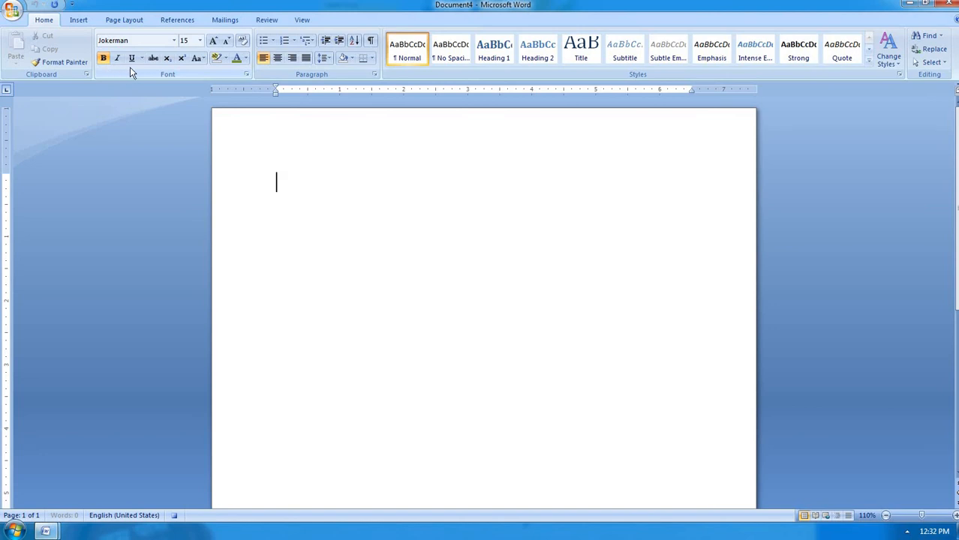
{"action": "left_click", "coordinate": [141, 58]}
{"action": "left_click", "coordinate": [161, 93]}
{"action": "left_click", "coordinate": [141, 57]}
{"action": "mouse_move", "coordinate": [192, 212]}
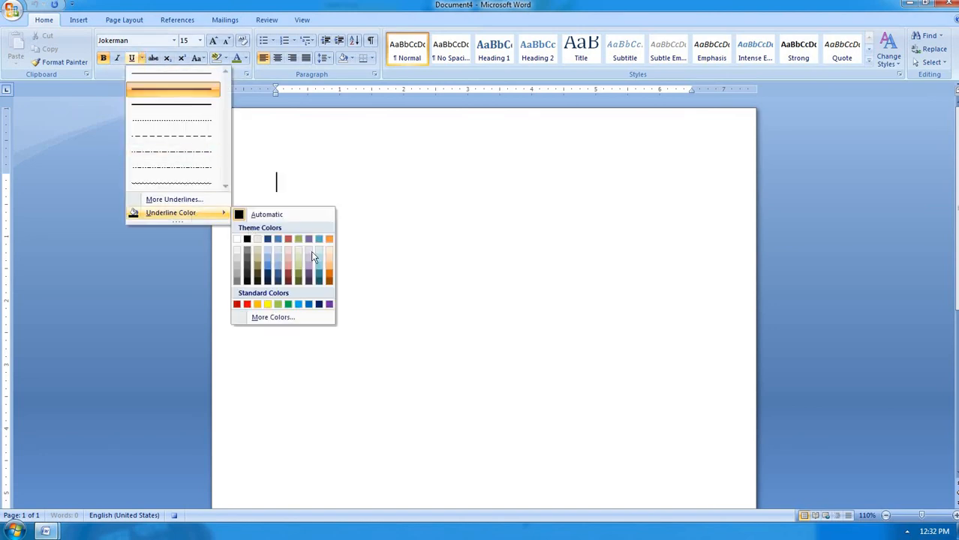
{"action": "left_click", "coordinate": [298, 277]}
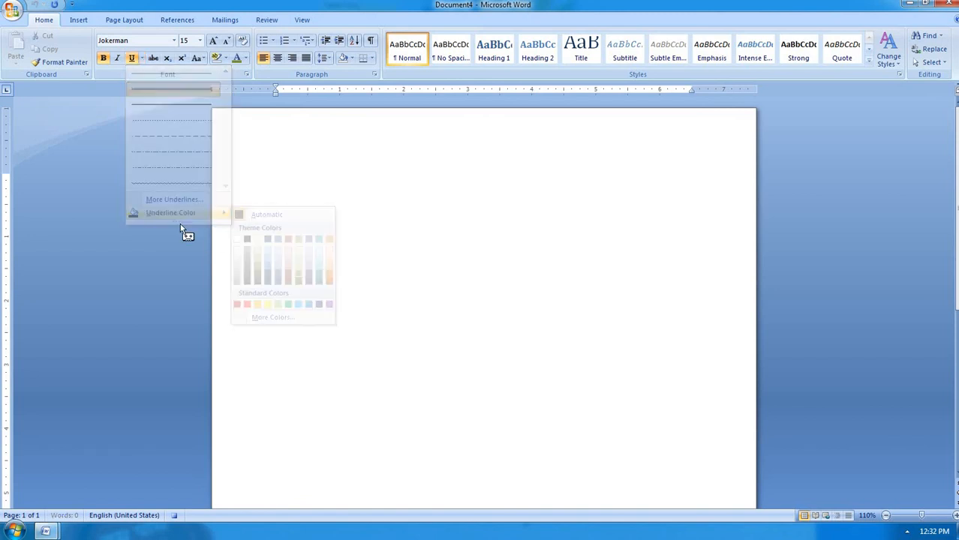
Set the text case to Capitalize Each Word and the font color to light red from the theme colors.
{"action": "left_click", "coordinate": [198, 58]}
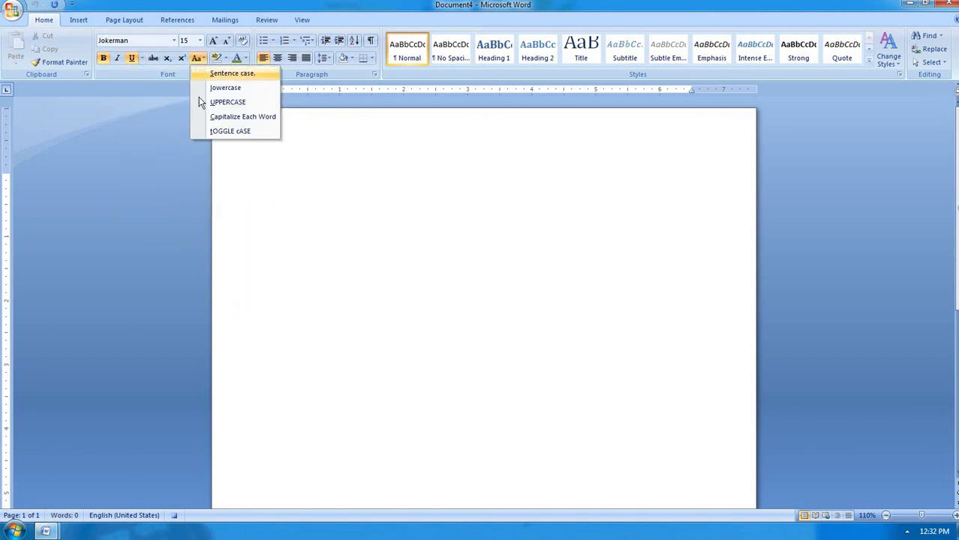
{"action": "left_click", "coordinate": [243, 117]}
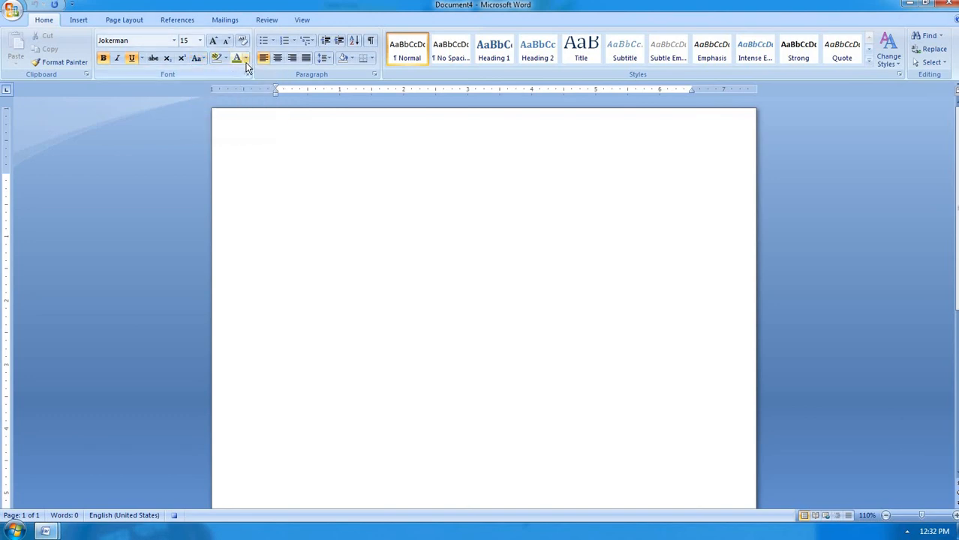
{"action": "left_click", "coordinate": [245, 59]}
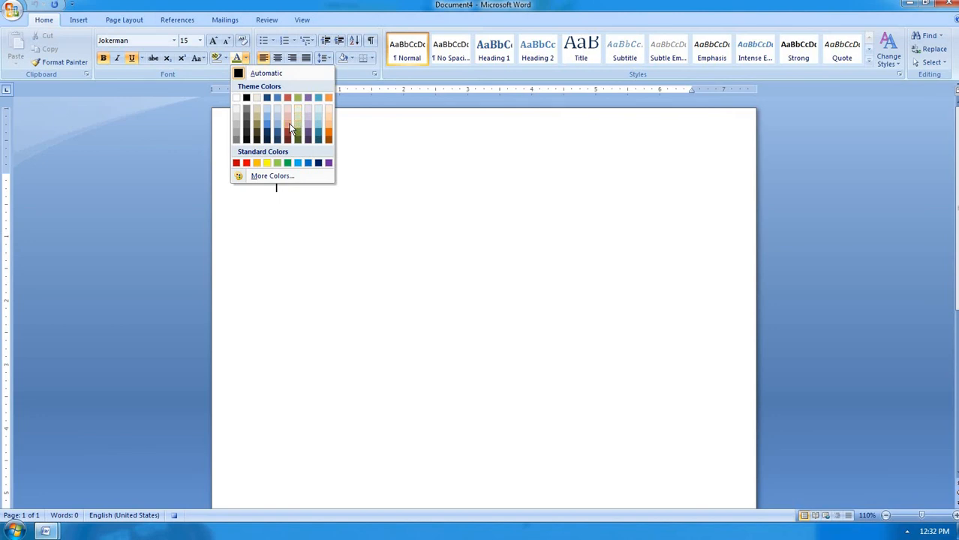
{"action": "left_click", "coordinate": [297, 132]}
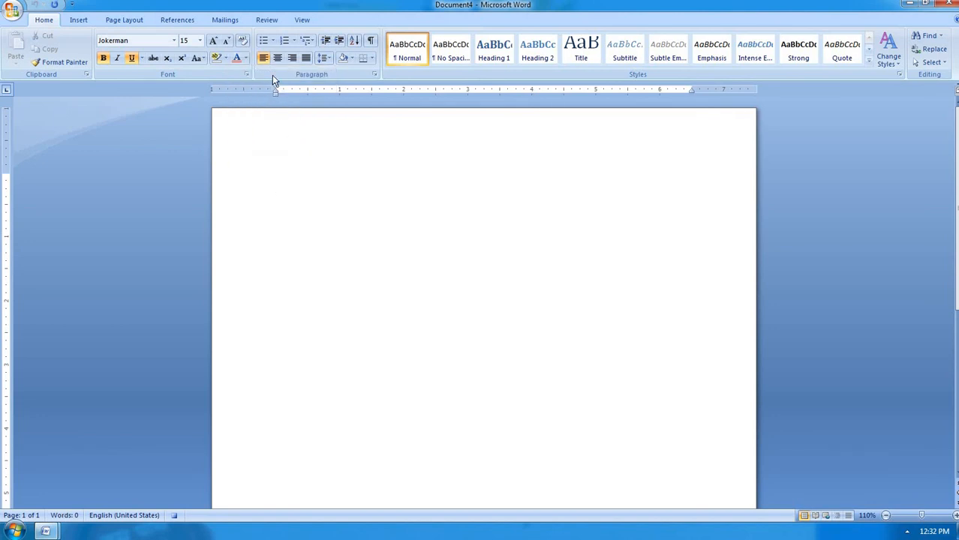
Justify the paragraph and set its line spacing to 1.5.
{"action": "left_click", "coordinate": [306, 60]}
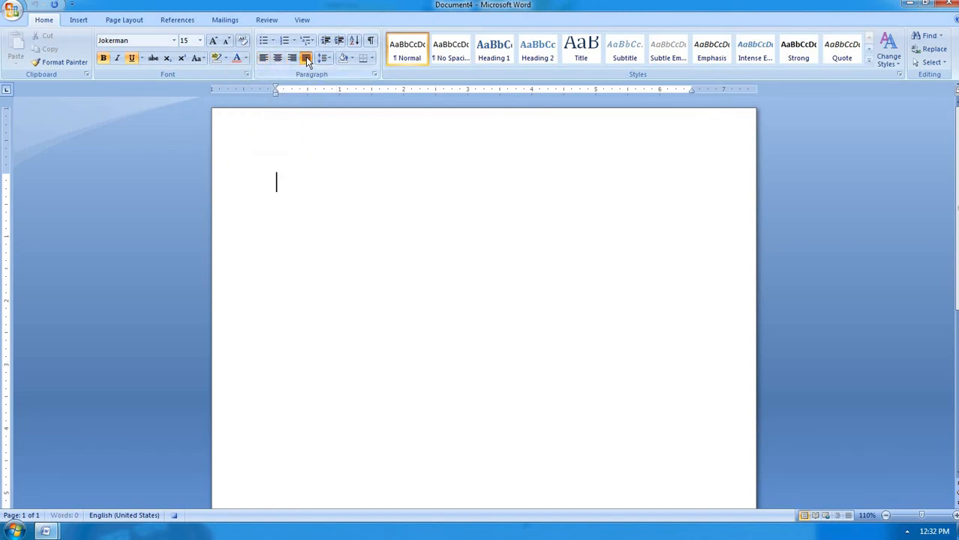
{"action": "left_click", "coordinate": [328, 59]}
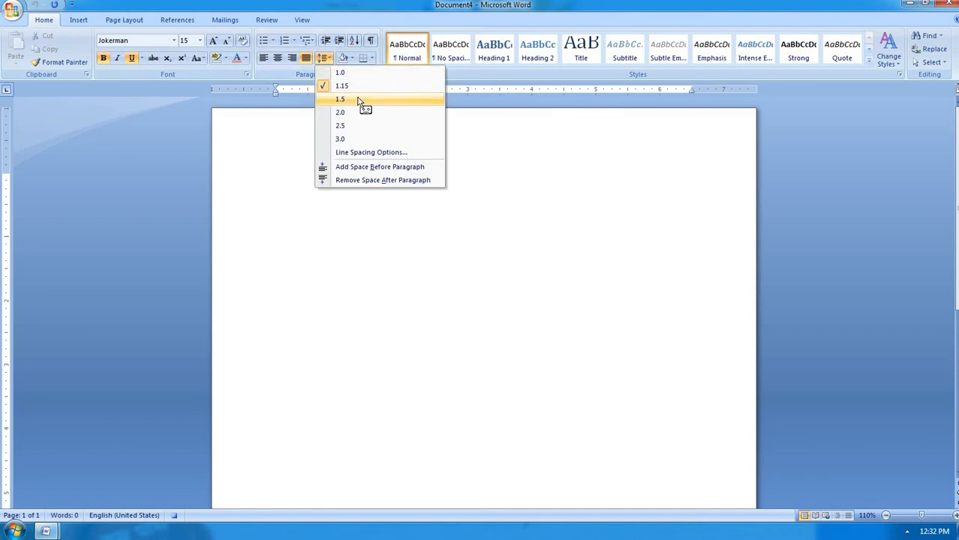
{"action": "left_click", "coordinate": [358, 101]}
Add outside borders to the paragraph and stop recording the macro.
{"action": "left_click", "coordinate": [371, 58]}
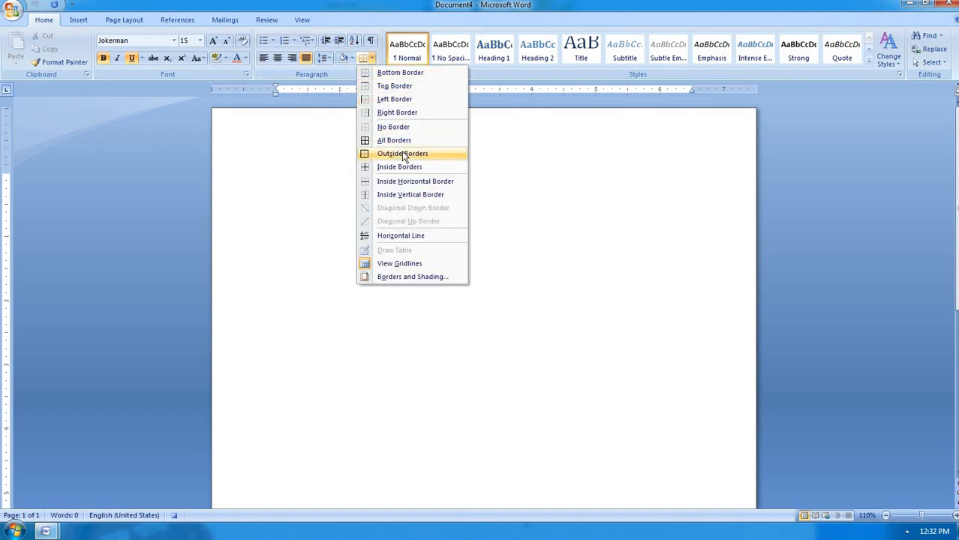
{"action": "left_click", "coordinate": [401, 153]}
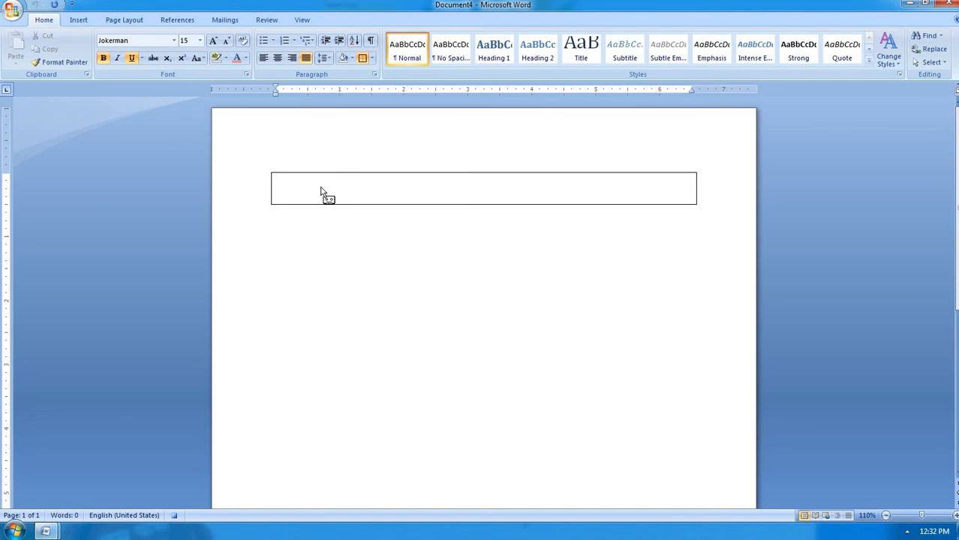
{"action": "left_click", "coordinate": [304, 24]}
{"action": "left_click", "coordinate": [627, 65]}
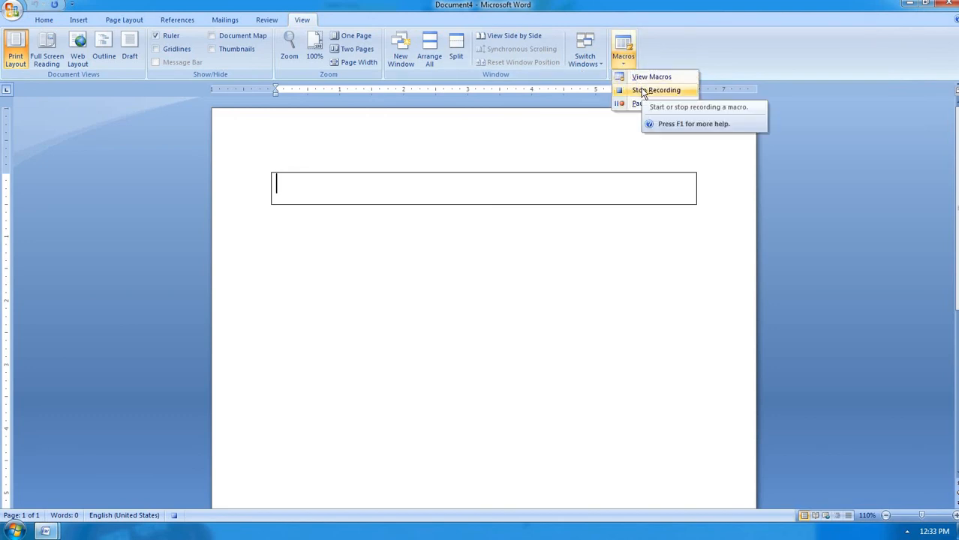
{"action": "left_click", "coordinate": [643, 91]}
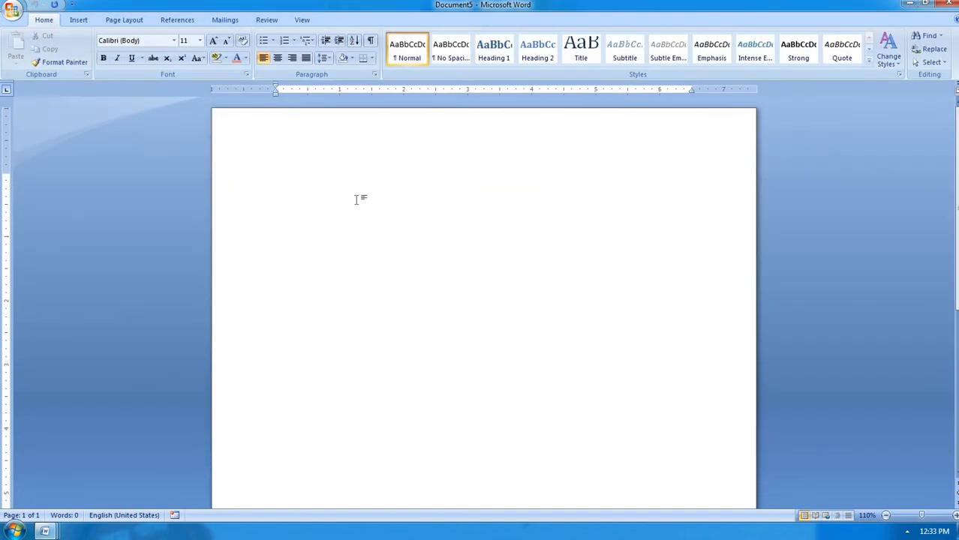
Fill the blank Document5 with sample paragraphs using the =rand() function.
{"action": "left_click", "coordinate": [924, 189]}
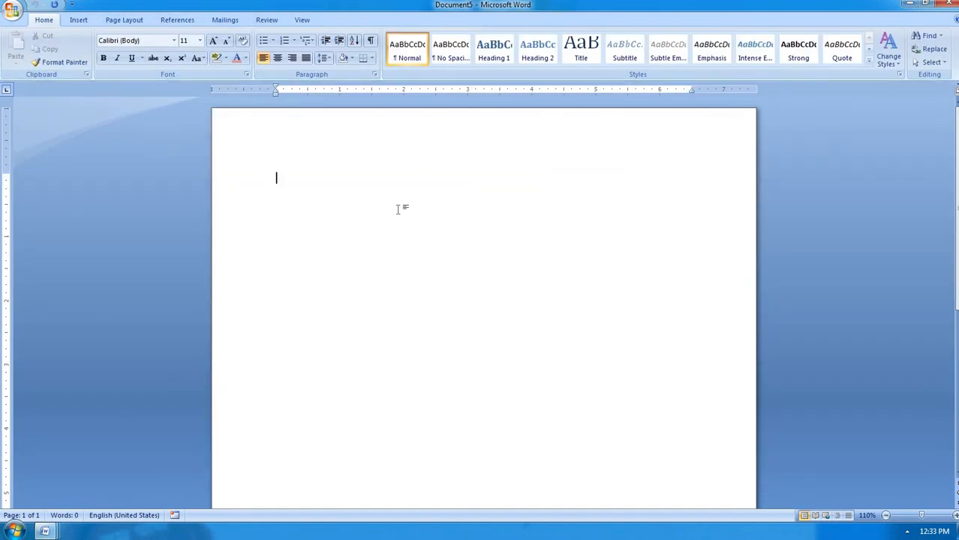
{"action": "type", "text": "=rand("}
{"action": "key", "text": "Return"}
Run the "formatting" macro on the first paragraph of Document5 and clear the selection.
{"action": "left_click", "coordinate": [277, 181]}
{"action": "left_click_drag", "start_coordinate": [276, 180], "coordinate": [421, 222]}
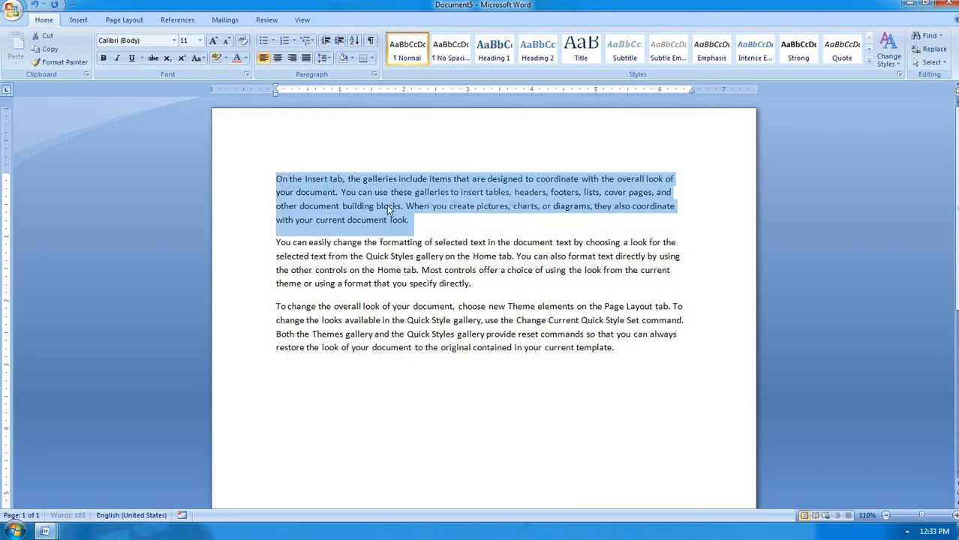
{"action": "left_click", "coordinate": [302, 22]}
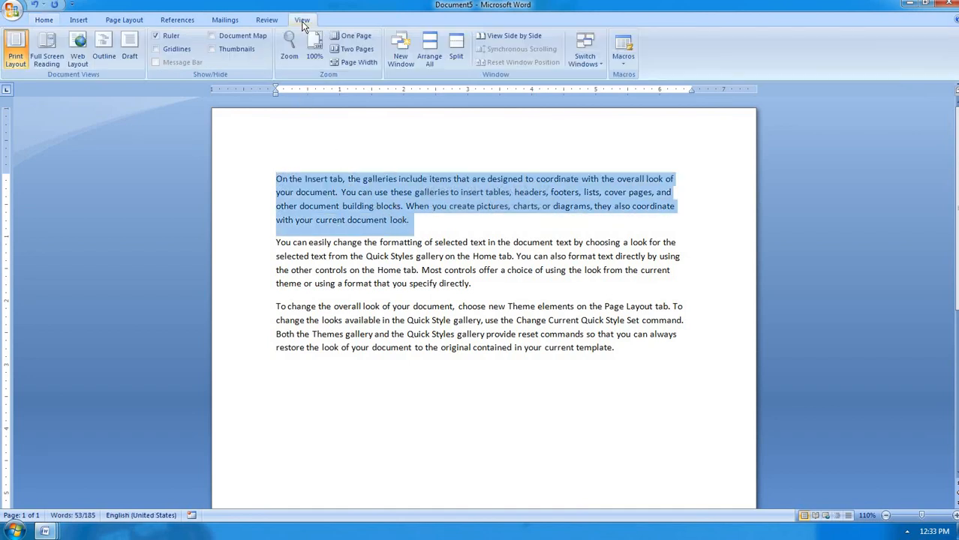
{"action": "left_click", "coordinate": [623, 56]}
{"action": "left_click", "coordinate": [649, 77]}
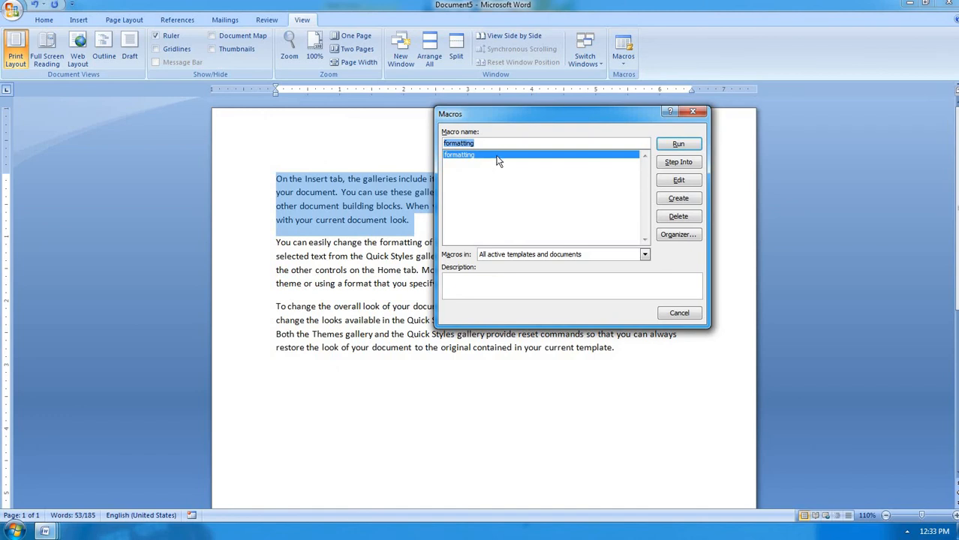
{"action": "left_click", "coordinate": [677, 145]}
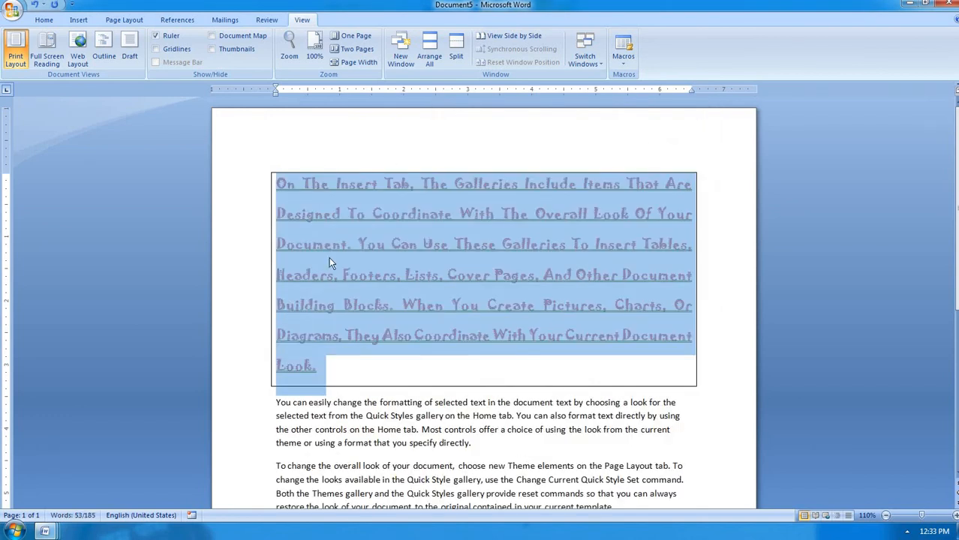
{"action": "left_click", "coordinate": [464, 361]}
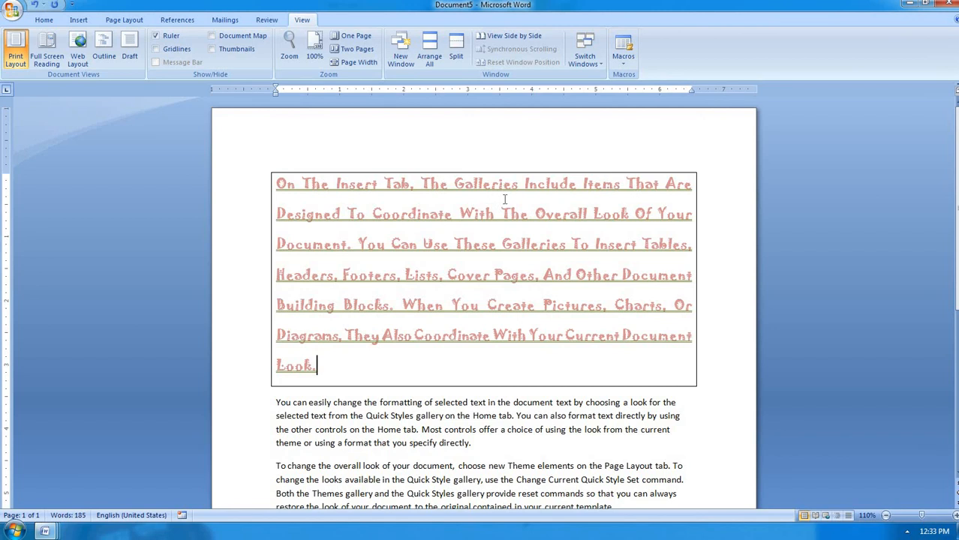
Delete the "formatting" macro and close the macro list.
{"action": "left_click", "coordinate": [623, 58]}
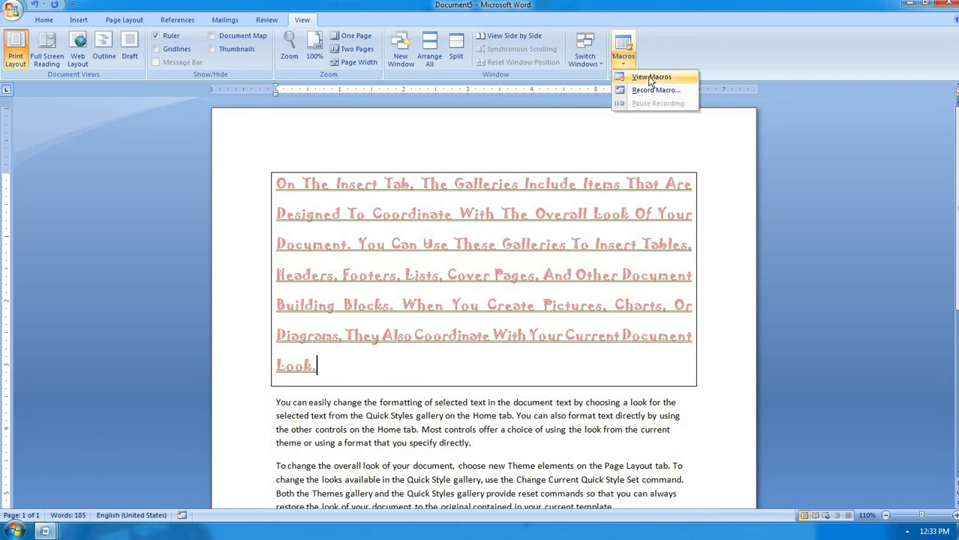
{"action": "left_click", "coordinate": [643, 78]}
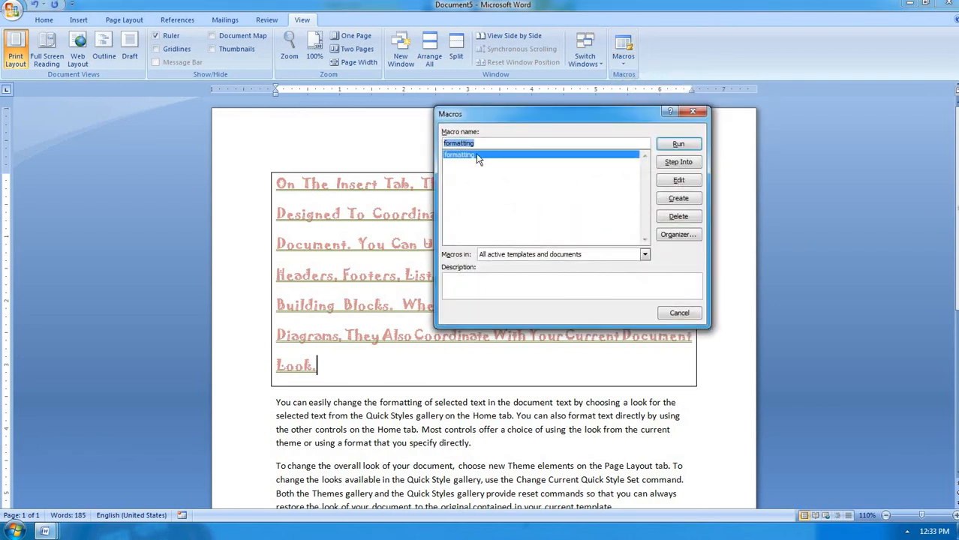
{"action": "left_click", "coordinate": [678, 216]}
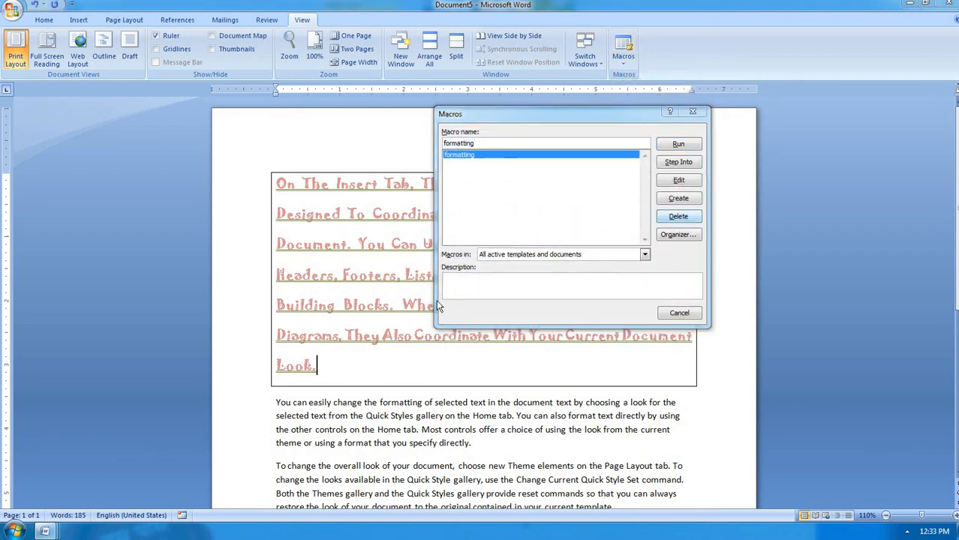
{"action": "left_click", "coordinate": [456, 300]}
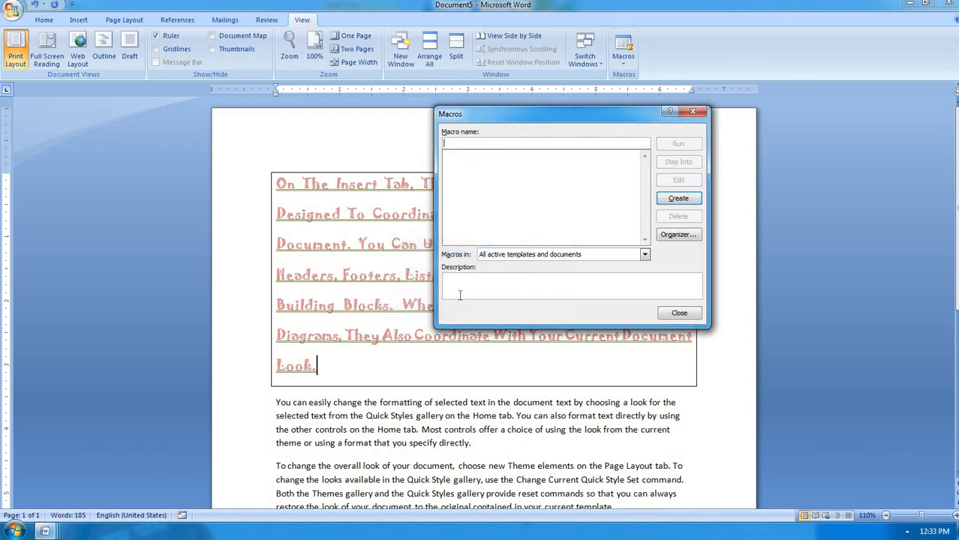
{"action": "left_click", "coordinate": [677, 312]}
Delete all the text in Document5, including the bordered paragraph.
{"action": "scroll", "coordinate": [445, 322], "scroll_direction": "down", "scroll_amount": 2}
{"action": "scroll", "coordinate": [445, 324], "scroll_direction": "down", "scroll_amount": 5}
{"action": "scroll", "coordinate": [445, 324], "scroll_direction": "up", "scroll_amount": 5}
{"action": "left_click", "coordinate": [645, 450]}
{"action": "left_click_drag", "start_coordinate": [616, 444], "coordinate": [245, 115]}
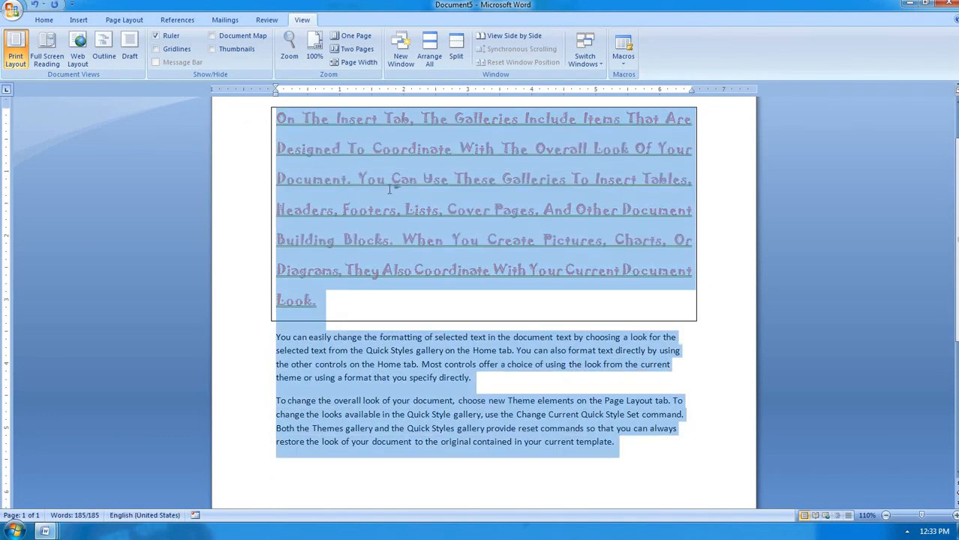
{"action": "key", "text": "Delete"}
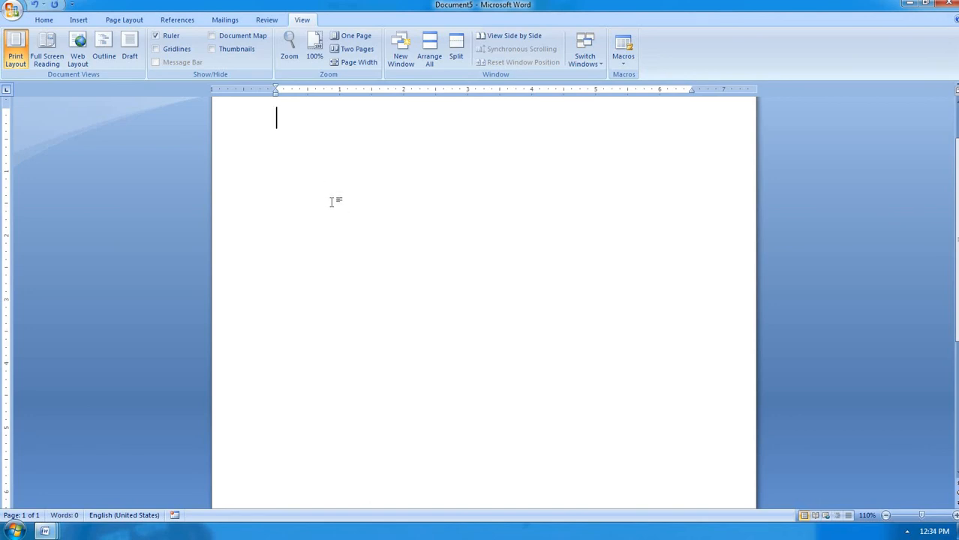
{"action": "scroll", "coordinate": [332, 201], "scroll_direction": "up", "scroll_amount": 2}
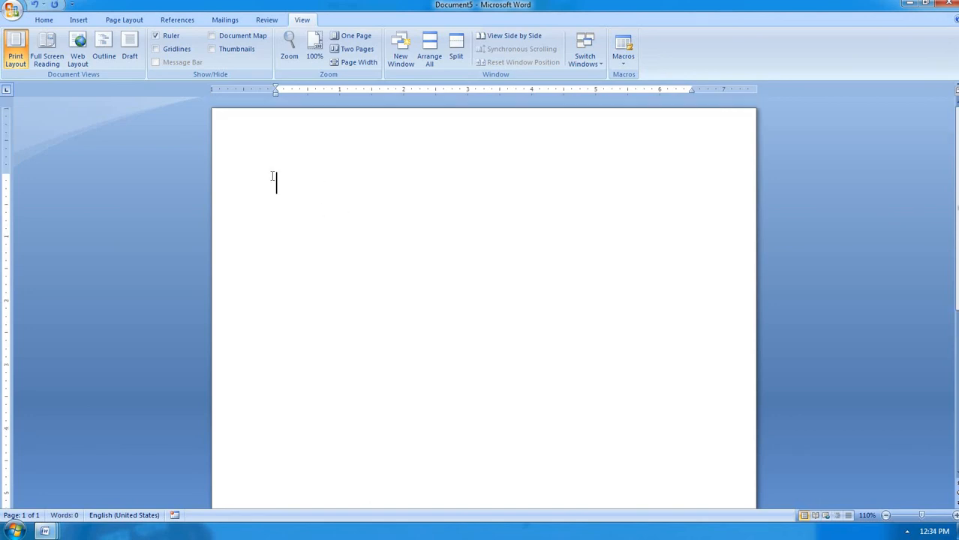
Write the heading "Macros" and below it "This option is to be used when you want to record the all data like editting, formatting".
{"action": "type", "text": "macros"}
{"action": "key", "text": "Return"}
{"action": "type", "text": "this opti"}
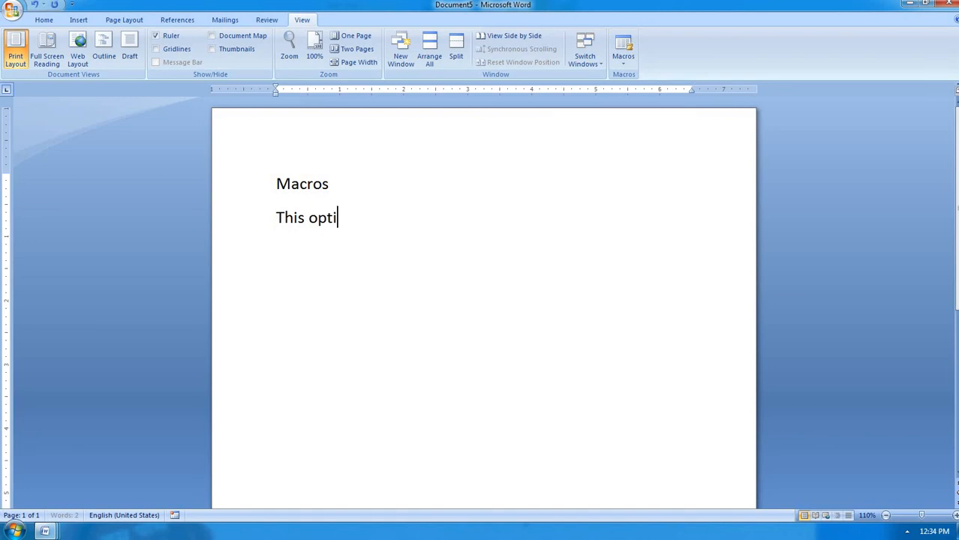
{"action": "type", "text": "on is to b"}
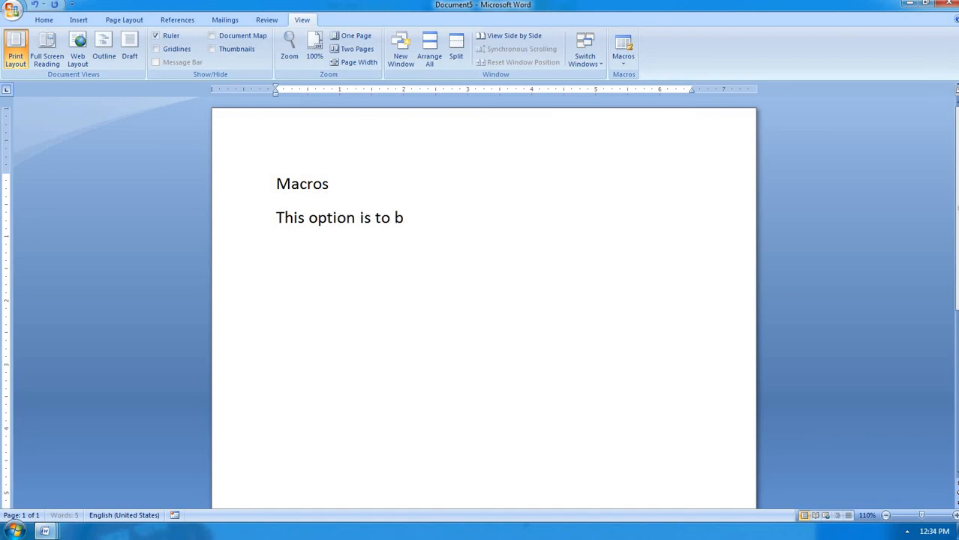
{"action": "type", "text": "e used "}
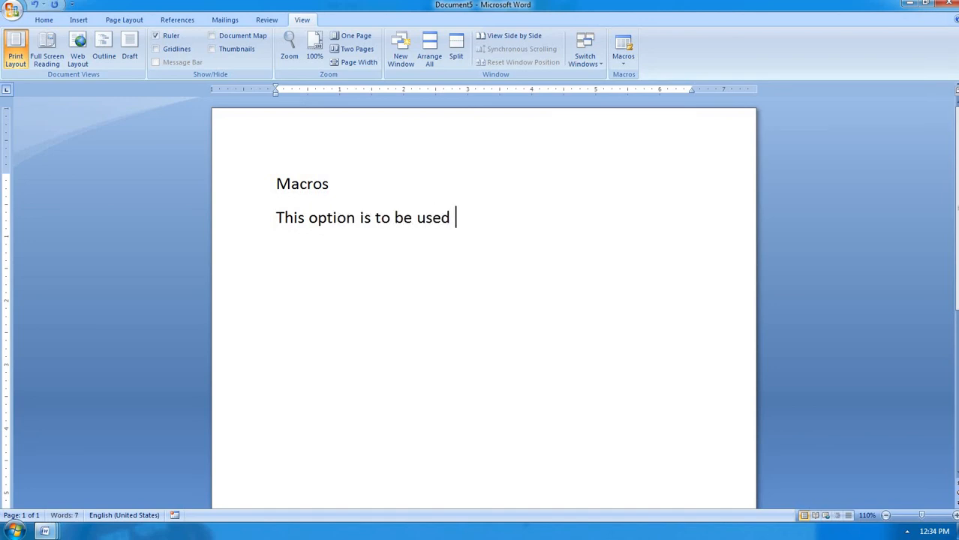
{"action": "type", "text": "when you"}
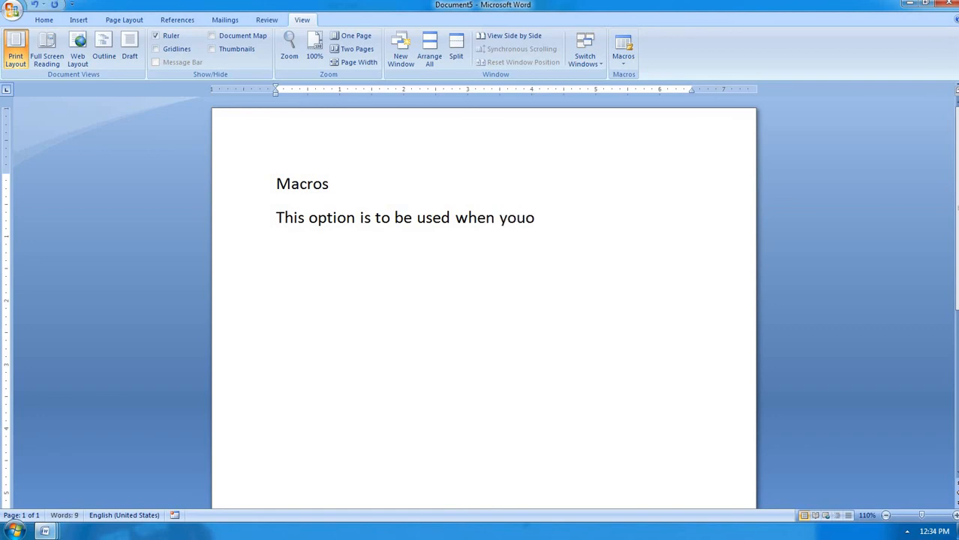
{"action": "type", "text": " want to"}
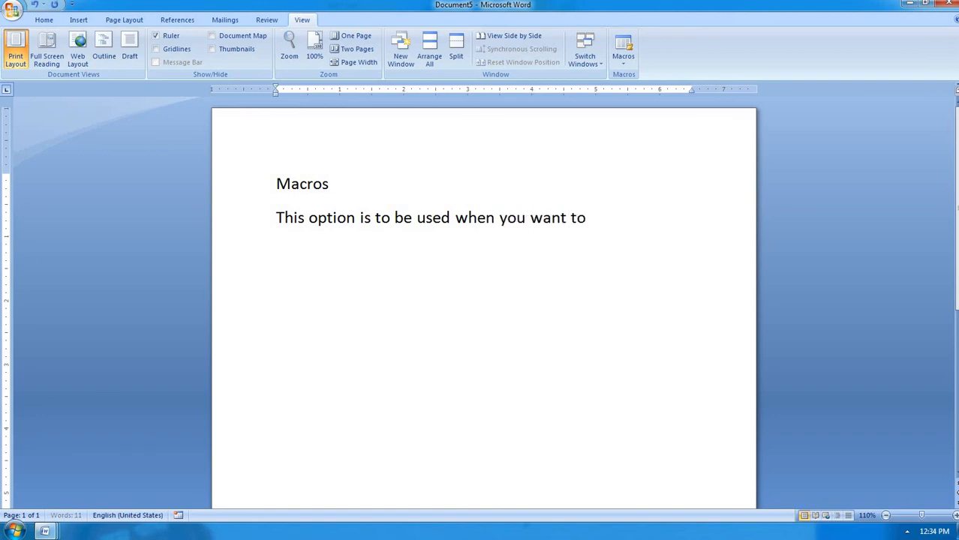
{"action": "type", "text": " record the all t"}
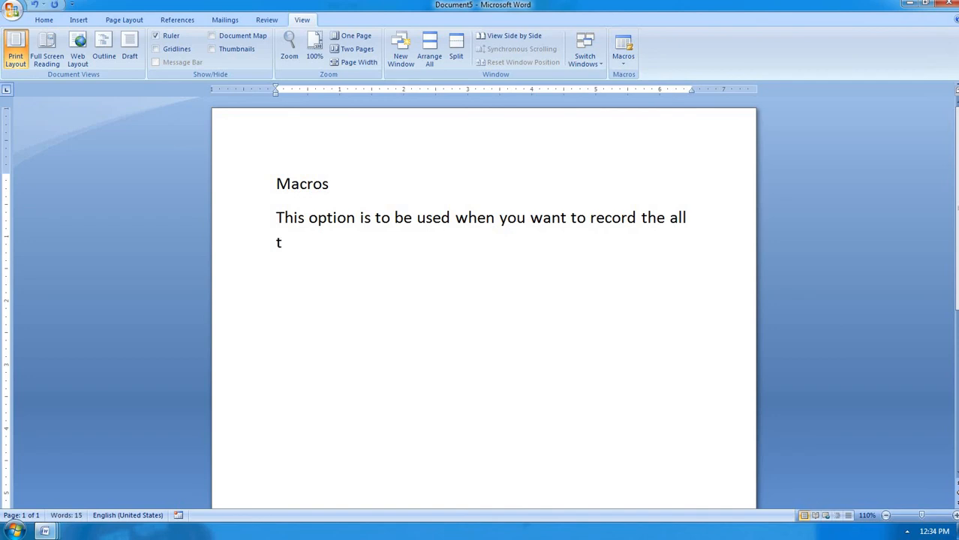
{"action": "key", "text": "BackSpace"}
{"action": "type", "text": "data like editting, formatting"}
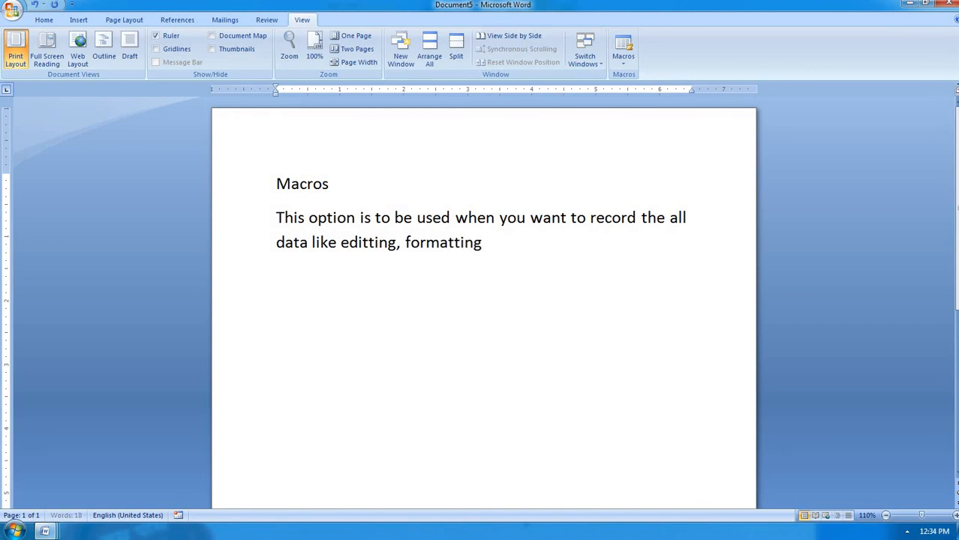
Complete the description with ",etc.in the step by step manner for the future references then, we use this option.".
{"action": "type", "text": ","}
{"action": "type", "text": "etc.in the ste"}
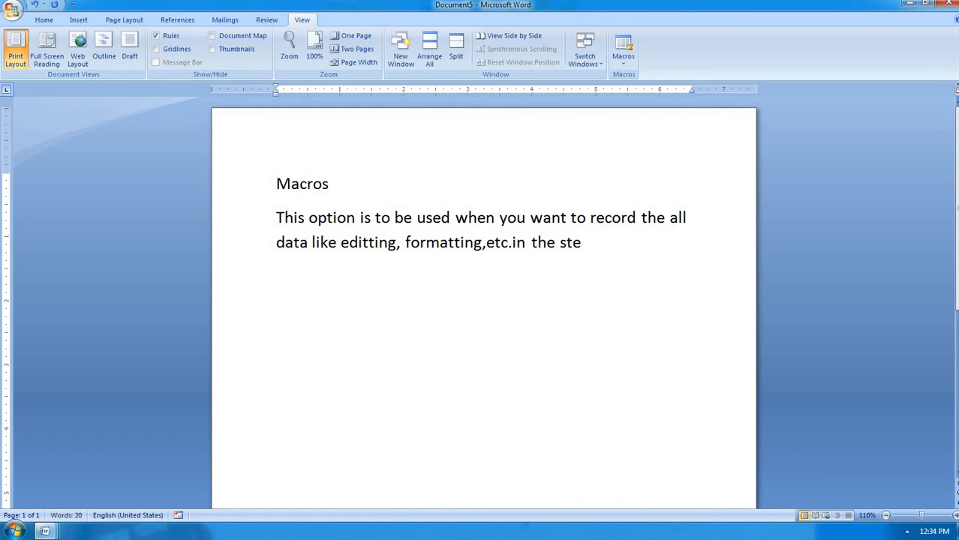
{"action": "type", "text": "p by step"}
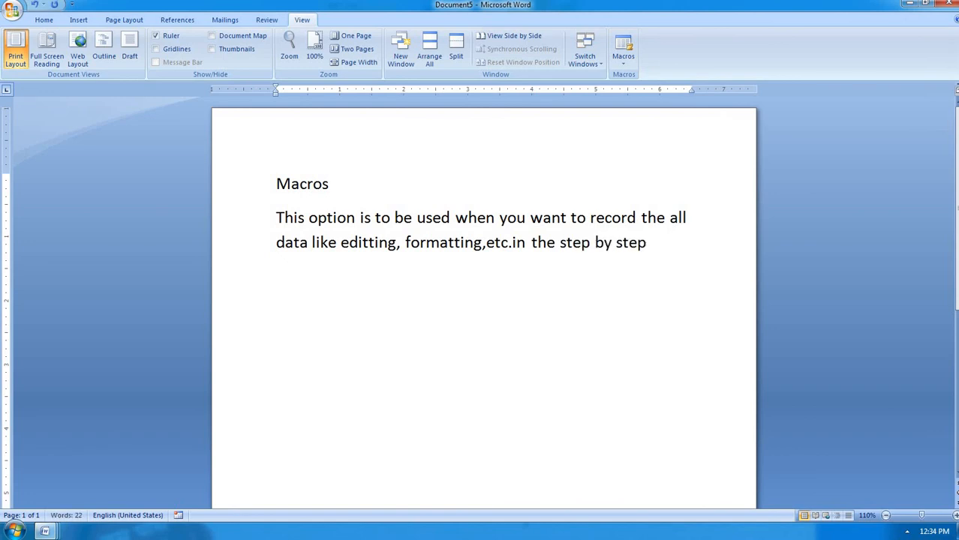
{"action": "type", "text": " manner"}
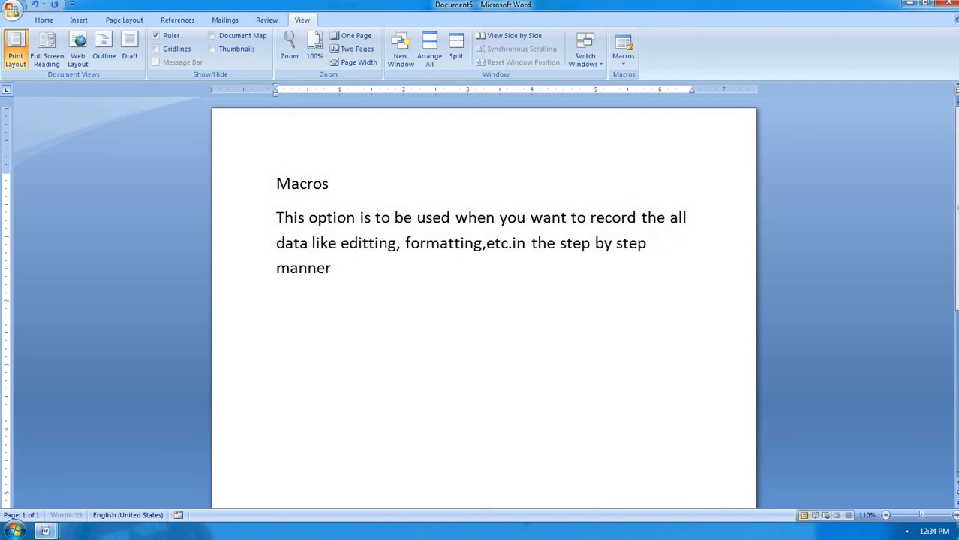
{"action": "type", "text": " for the future r"}
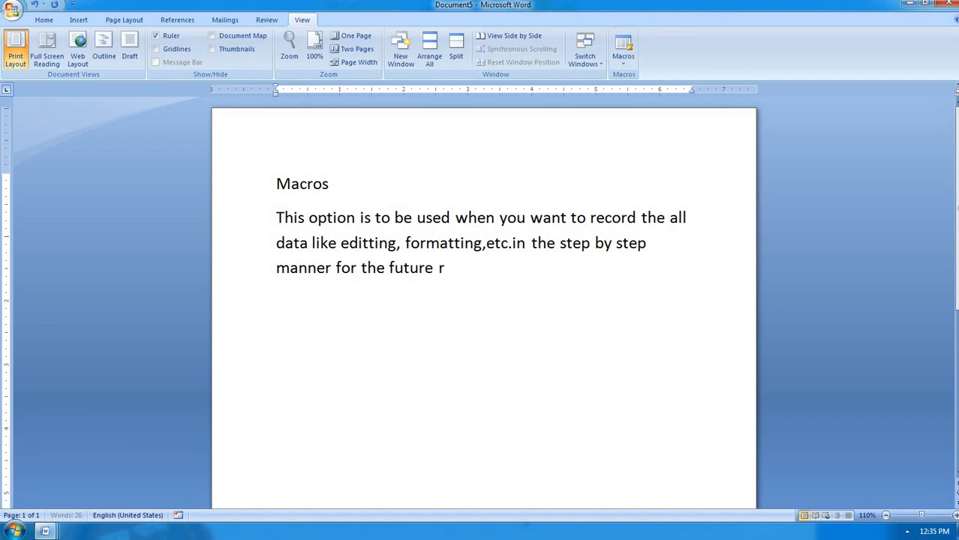
{"action": "type", "text": "eferences then, w"}
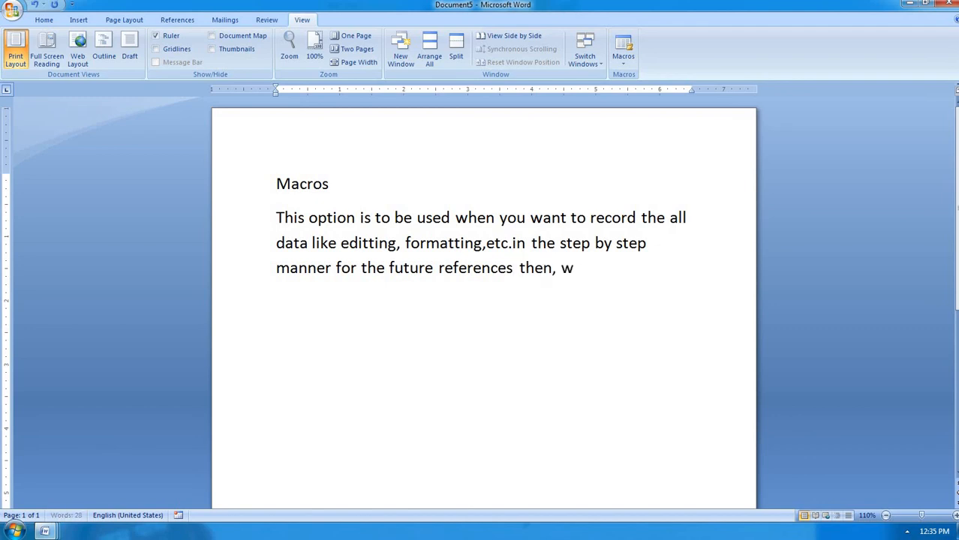
{"action": "type", "text": "e use this o"}
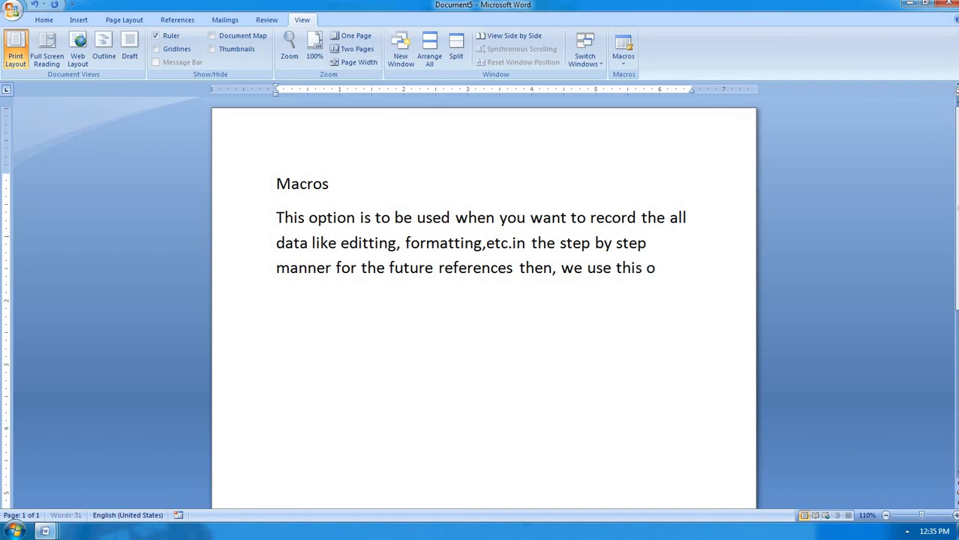
{"action": "type", "text": "ption."}
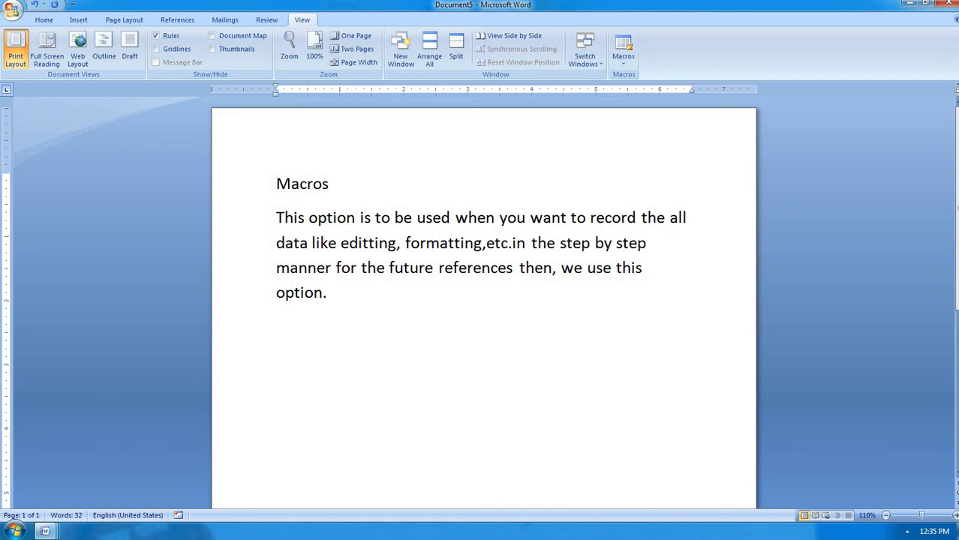
Add a new line below the description reading "Alt+f8" and "macros", separated by a tab.
{"action": "key", "text": "Return"}
{"action": "type", "text": "Alt+f8"}
{"action": "key", "text": "Tab"}
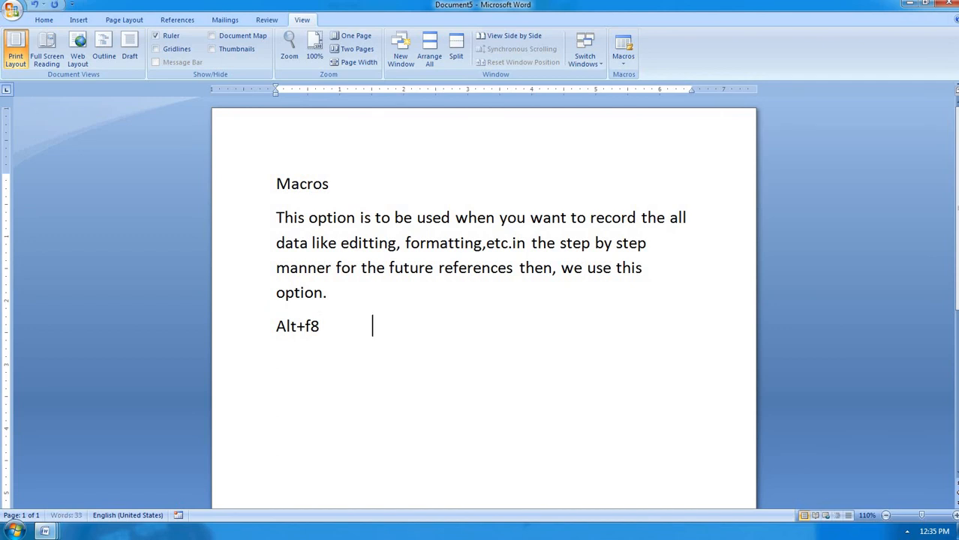
{"action": "type", "text": "macros"}
Enlarge the font of the "Alt+f8 macros" line by several sizes and make it bold.
{"action": "key", "text": "shift+Home"}
{"action": "key", "text": "ctrl+shift+period"}
{"action": "key", "text": "ctrl+shift+period"}
{"action": "key", "text": "ctrl+shift+period"}
{"action": "key", "text": "ctrl+shift+period"}
{"action": "key", "text": "ctrl+b"}
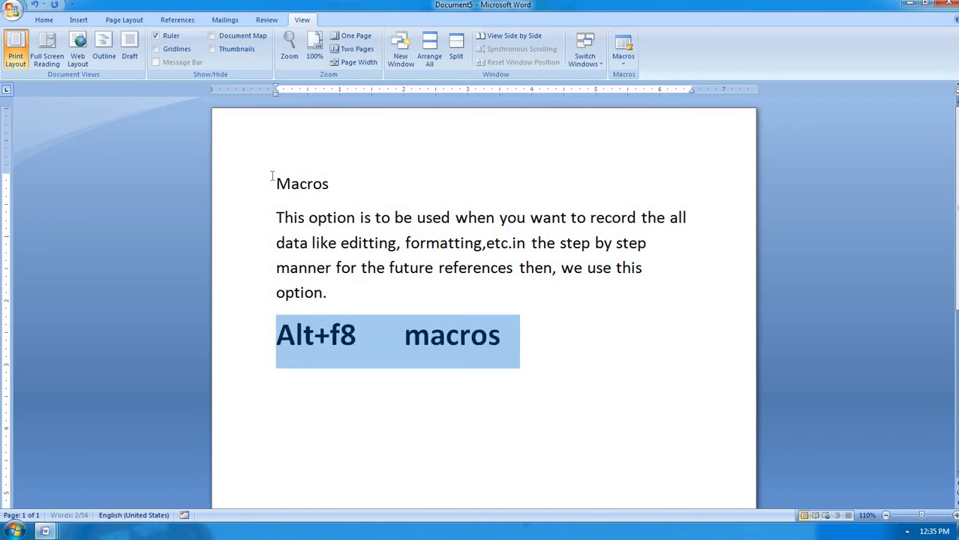
{"action": "left_click", "coordinate": [609, 343]}
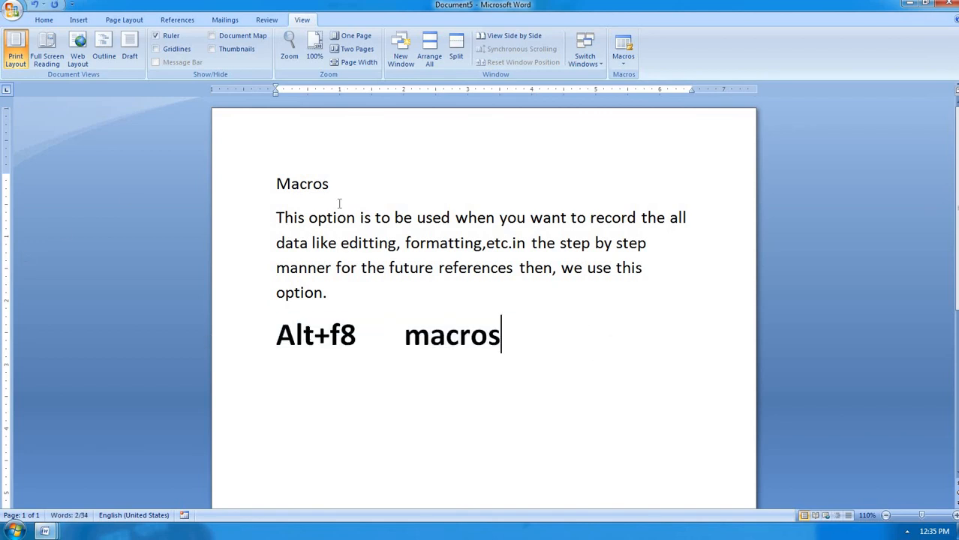
Make the "Macros" heading bold and place the cursor at the end of the "Alt+f8 macros" line.
{"action": "left_click_drag", "start_coordinate": [349, 183], "coordinate": [152, 186]}
{"action": "key", "text": "ctrl+b"}
{"action": "key", "text": "Right"}
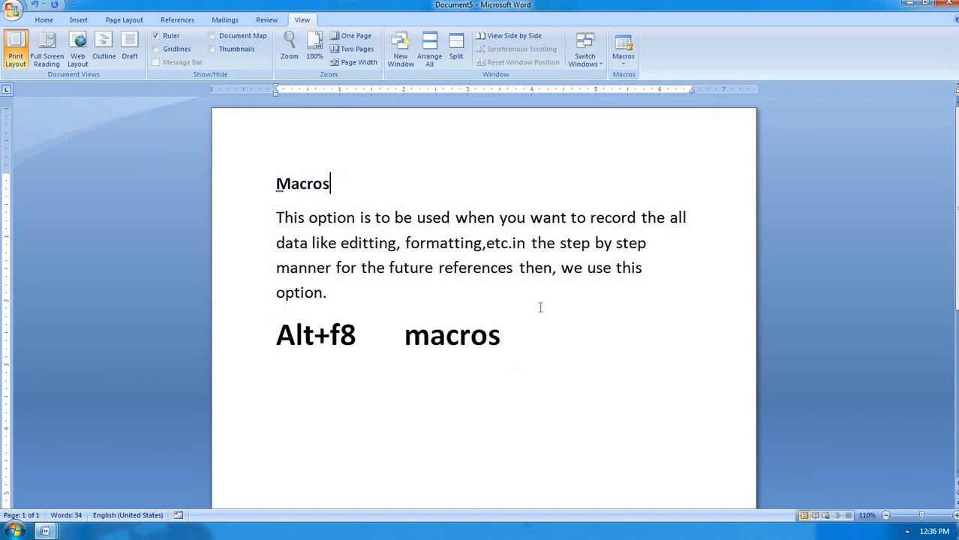
{"action": "left_click", "coordinate": [536, 343]}
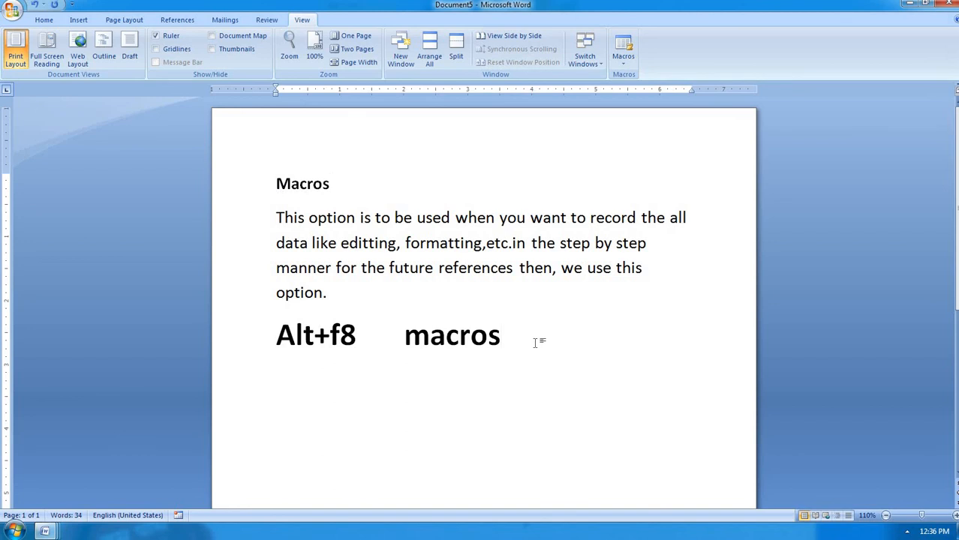